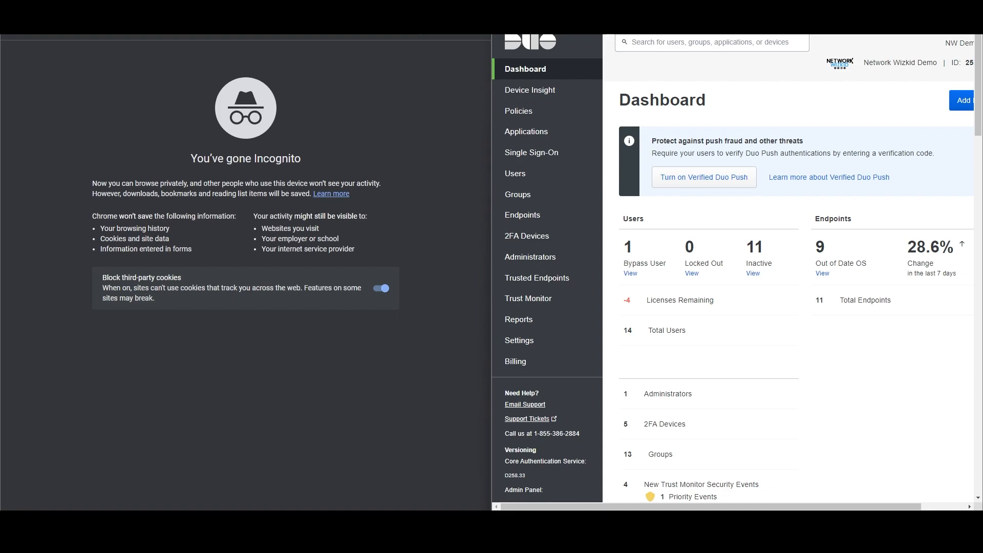
From Applications, open Microsoft 365 - SSO DEMO and edit its M365 Cisco Live Demo policy.
click(562, 138)
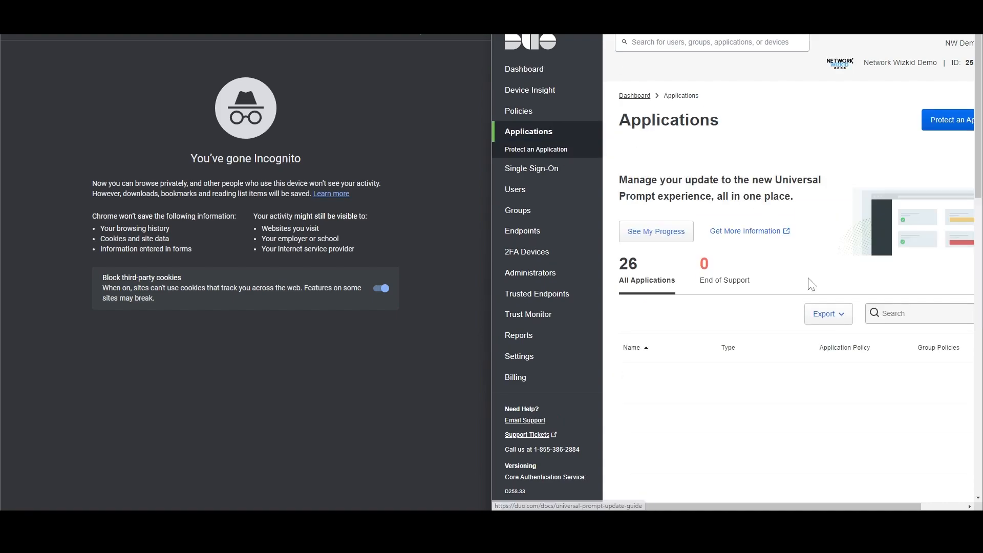
scroll(784, 338, down, 1)
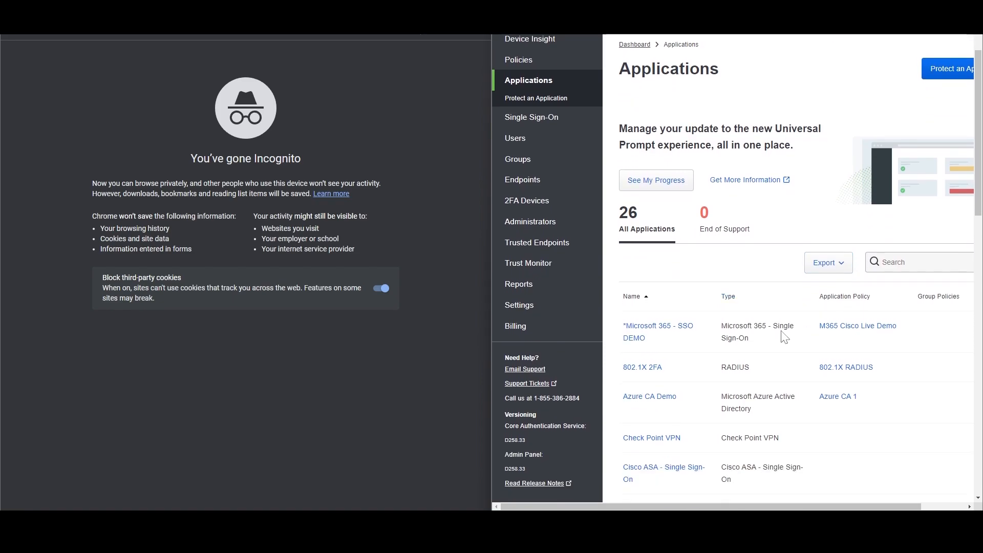
click(653, 333)
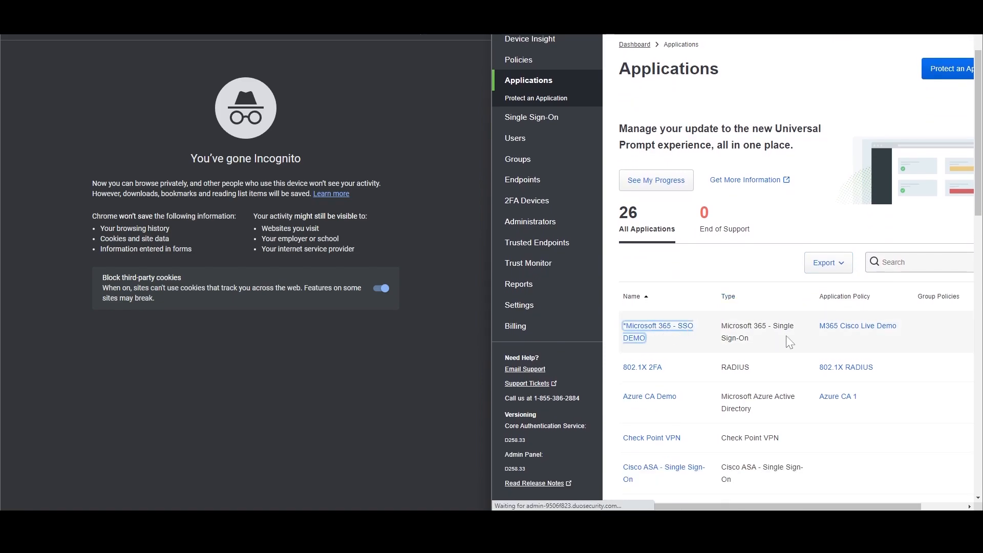
scroll(773, 335, down, 3)
scroll(773, 335, down, 9)
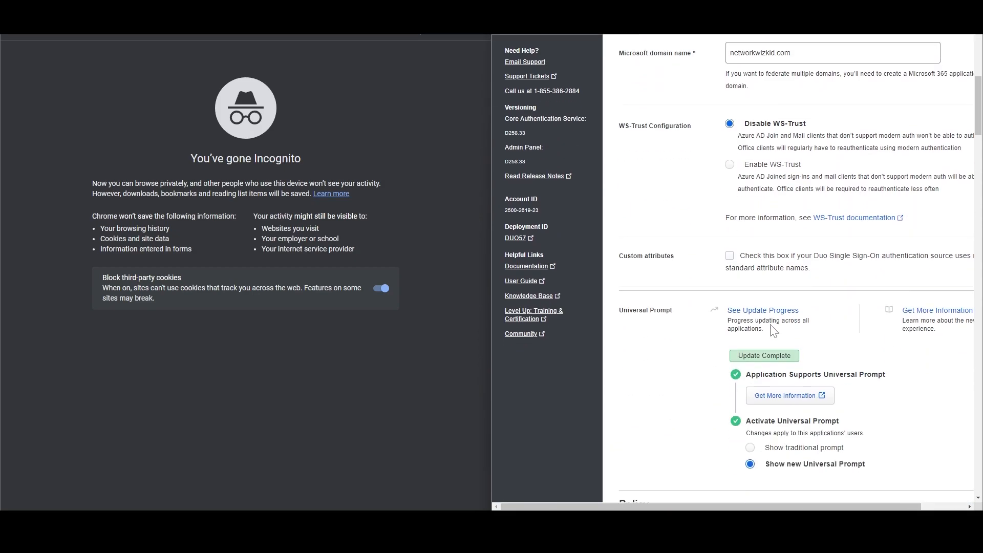
drag(737, 509, 780, 509)
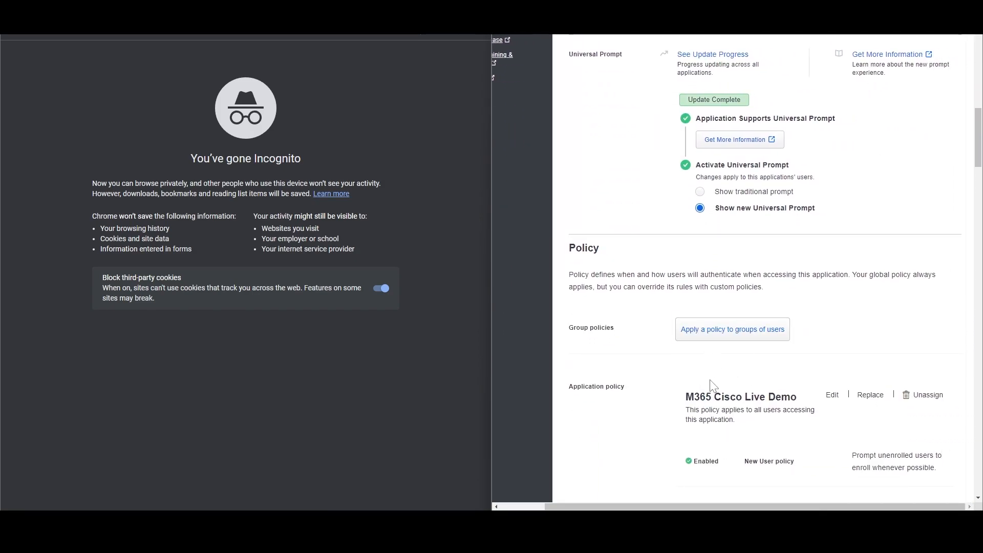
scroll(714, 386, down, 2)
click(832, 291)
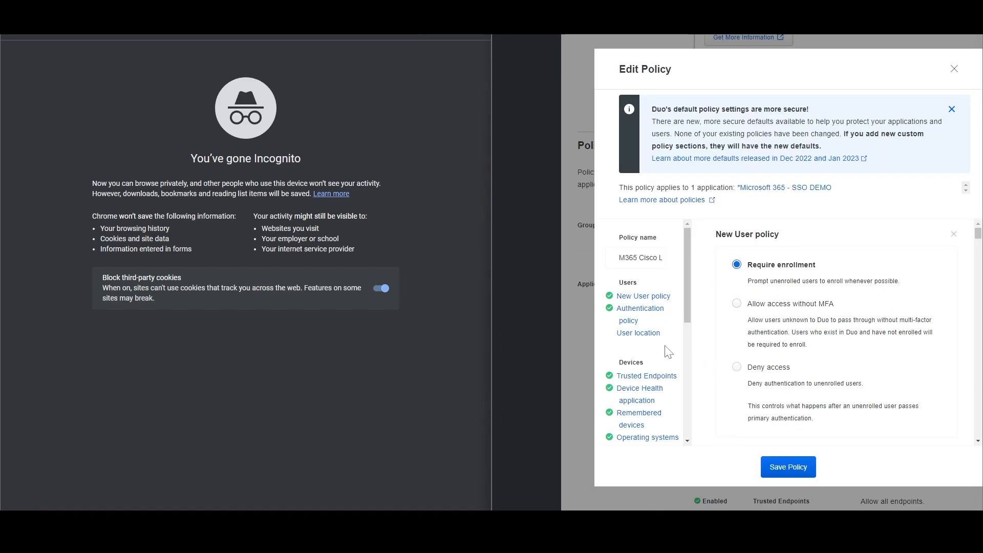
Remove the Remembered devices rule from the M365 Cisco Live Demo policy.
scroll(666, 359, down, 1)
click(633, 373)
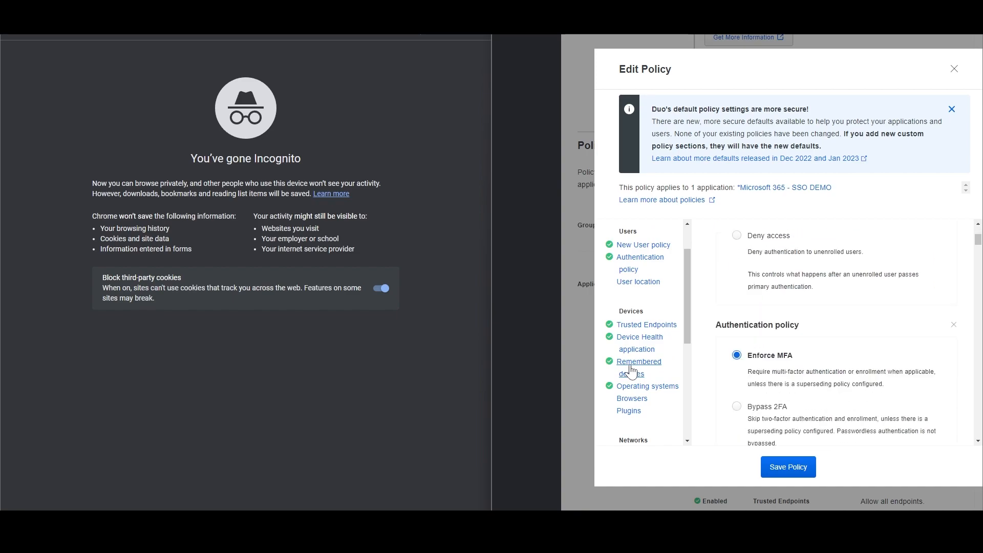
scroll(840, 374, down, 1)
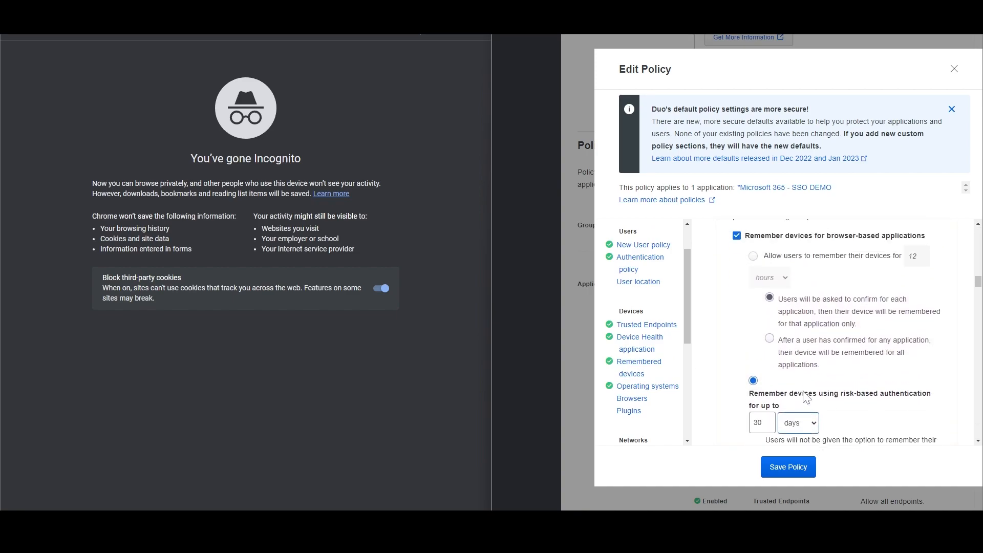
scroll(804, 396, up, 1)
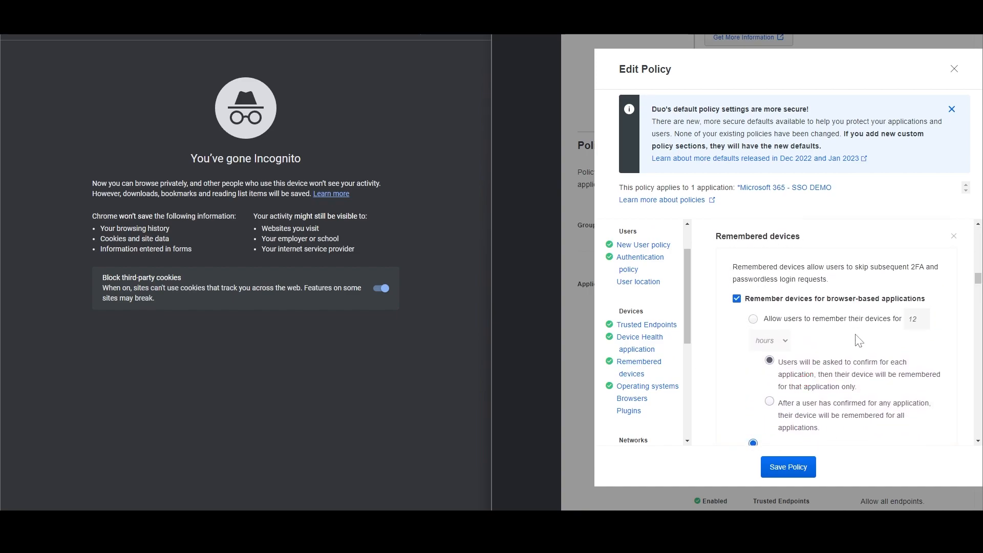
scroll(848, 340, down, 1)
scroll(871, 328, up, 1)
click(951, 237)
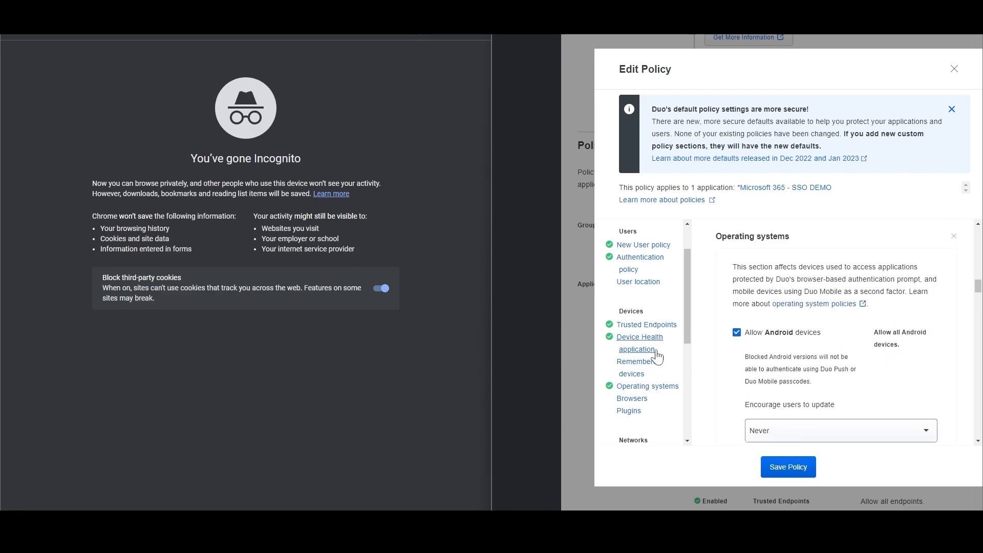
Remove the Risk-based factor selection rule and save the policy.
scroll(656, 354, down, 1)
scroll(658, 361, down, 3)
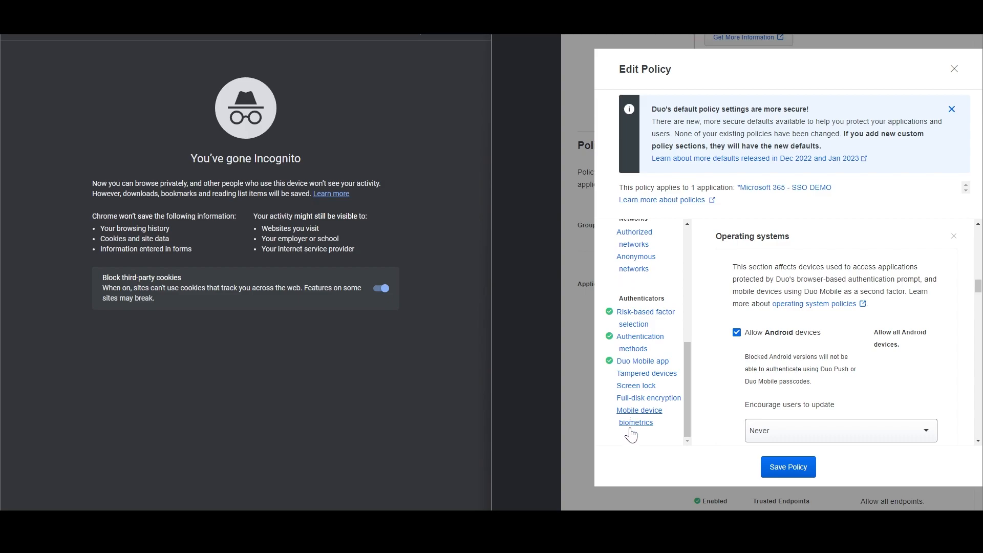
click(641, 314)
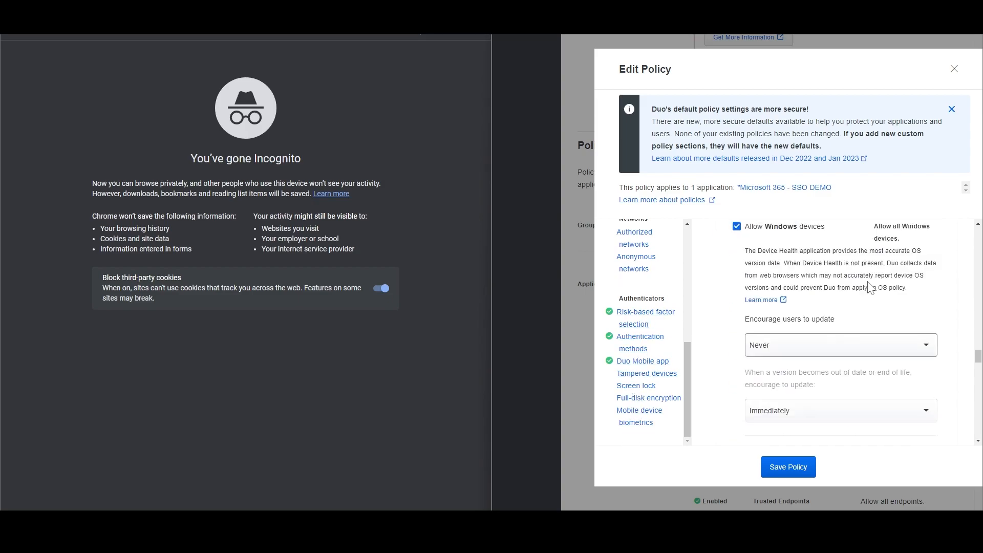
click(953, 236)
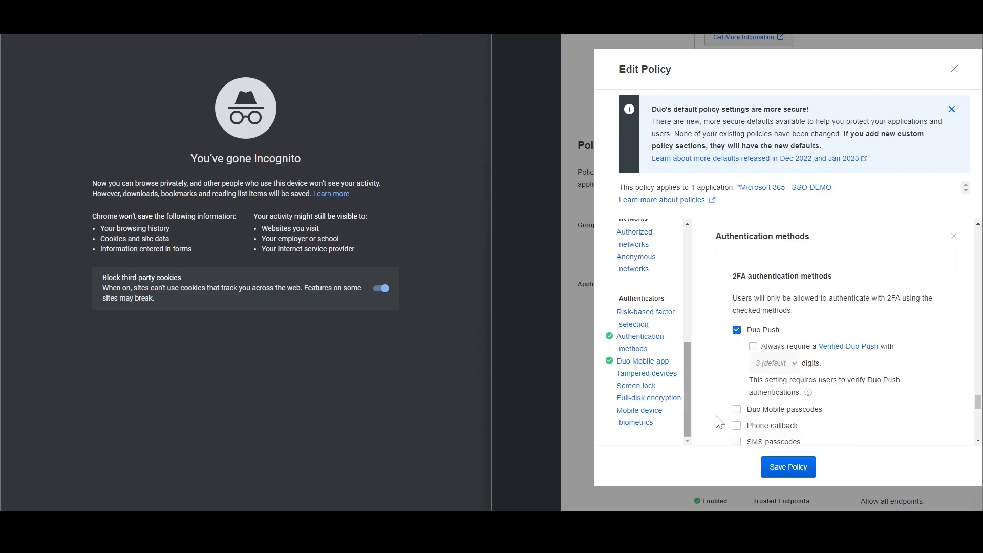
click(788, 467)
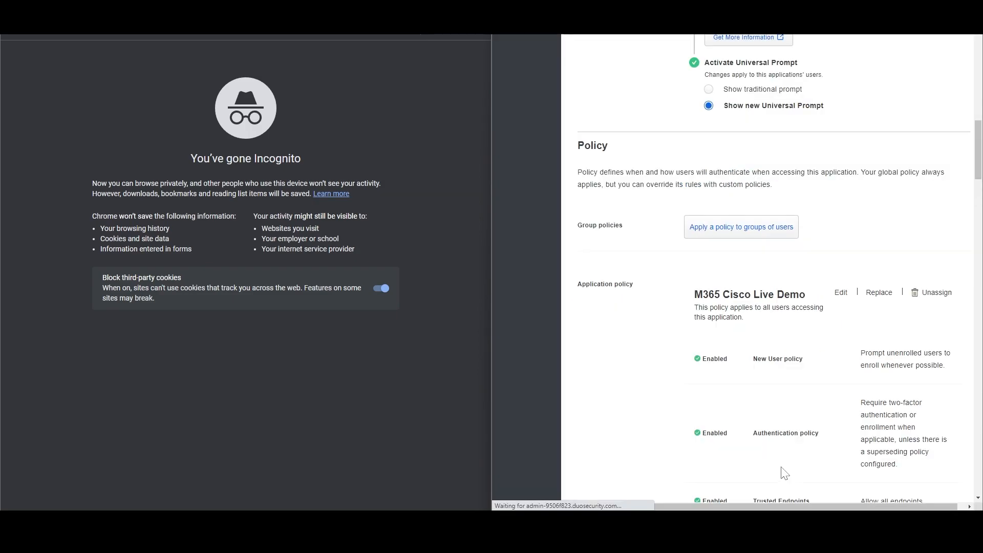
Save the Microsoft 365 - SSO DEMO application settings.
scroll(799, 430, down, 10)
scroll(823, 437, down, 15)
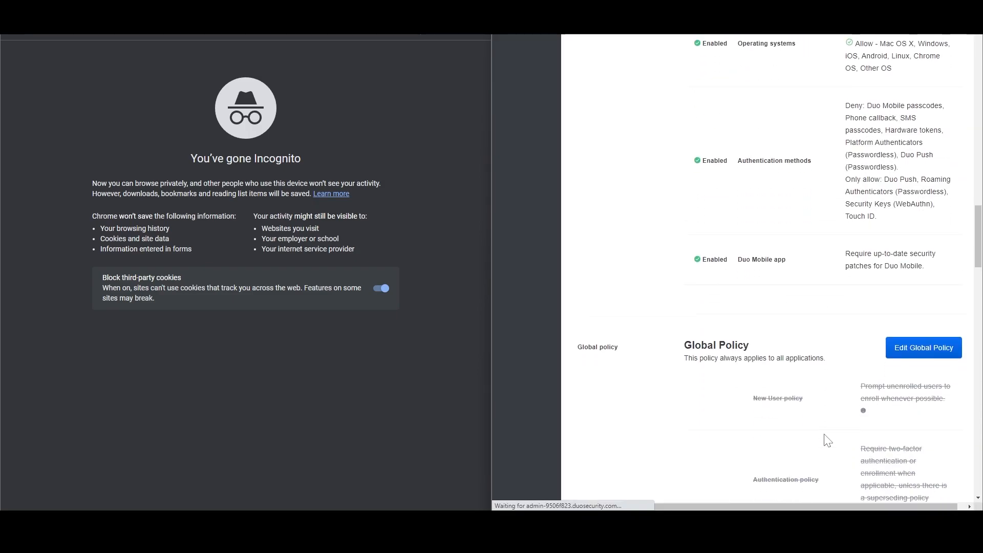
scroll(979, 314, down, 15)
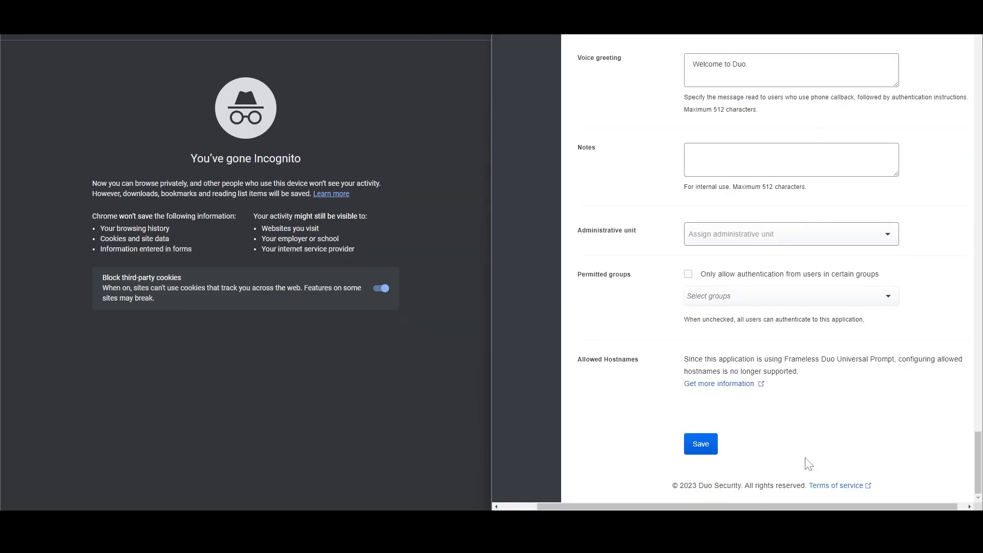
click(701, 443)
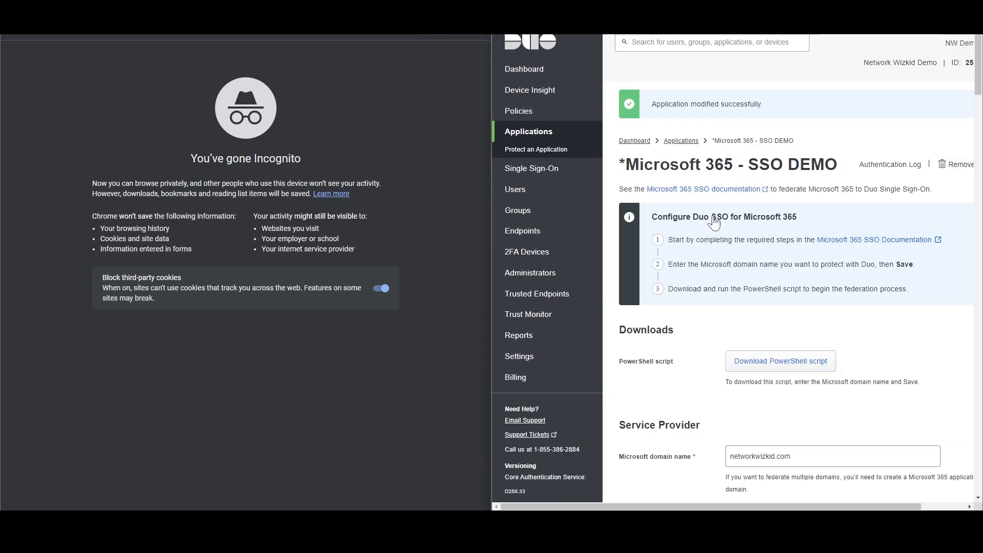
scroll(829, 394, down, 10)
scroll(828, 394, down, 7)
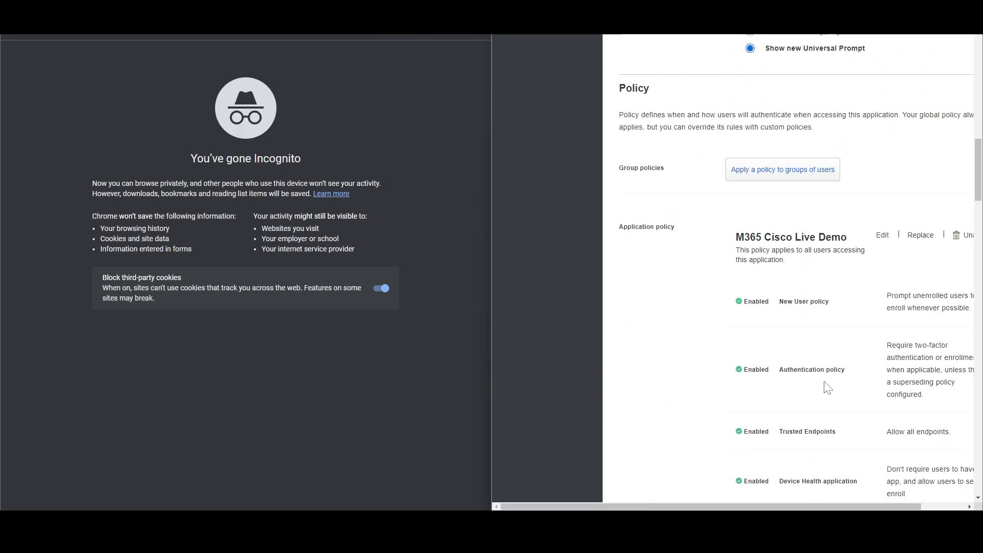
drag(782, 504, 869, 505)
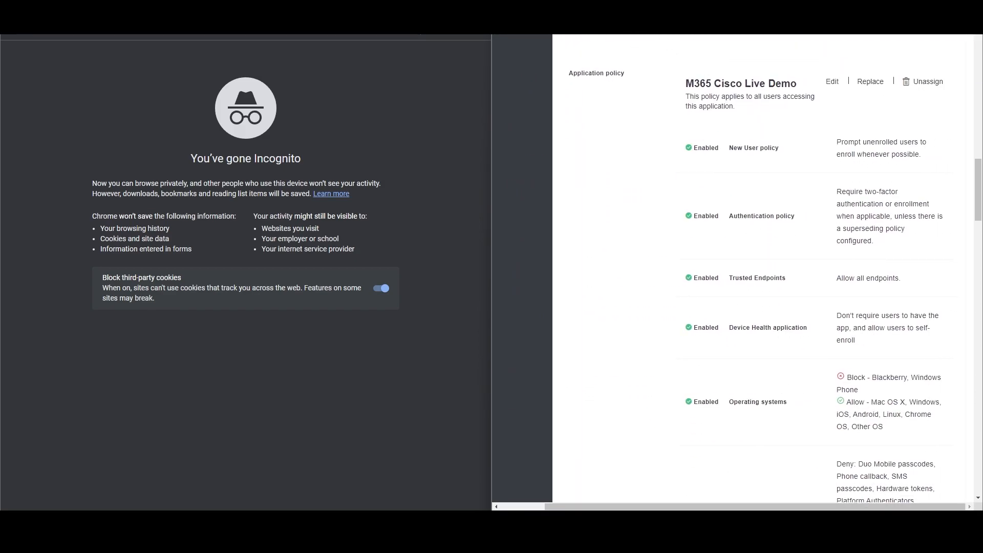
Load office.com in a new tab and accept its cookies.
key(ctrl+t)
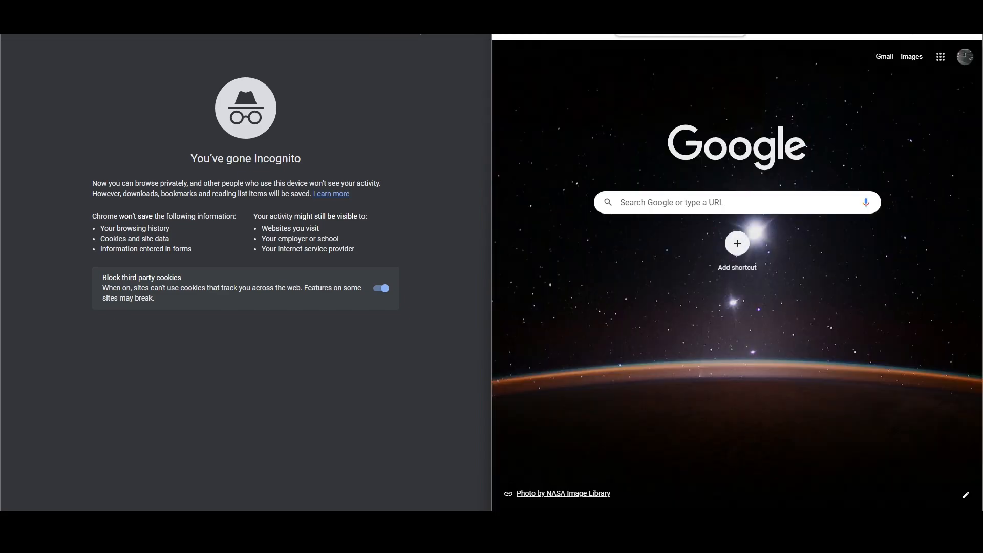
text(office.co)
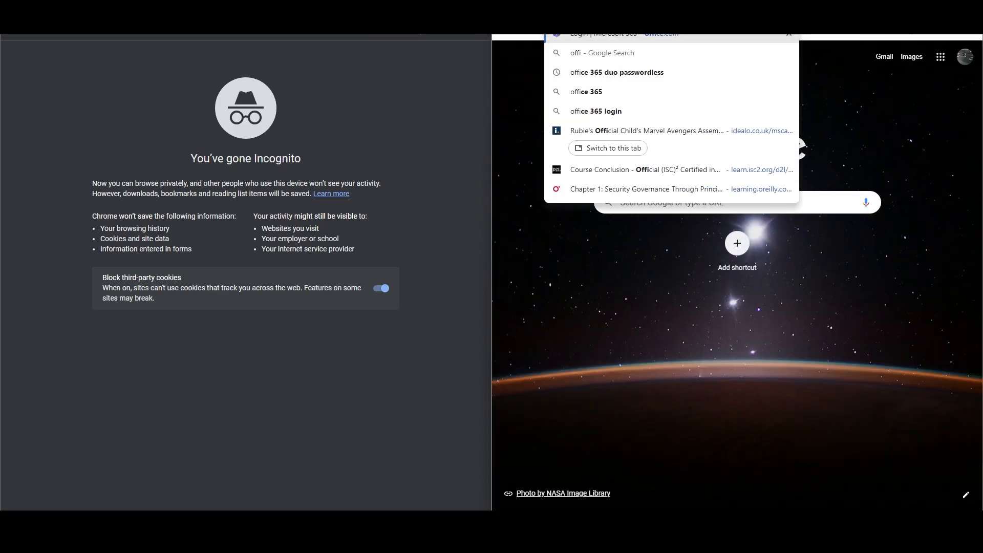
text(m)
key(Return)
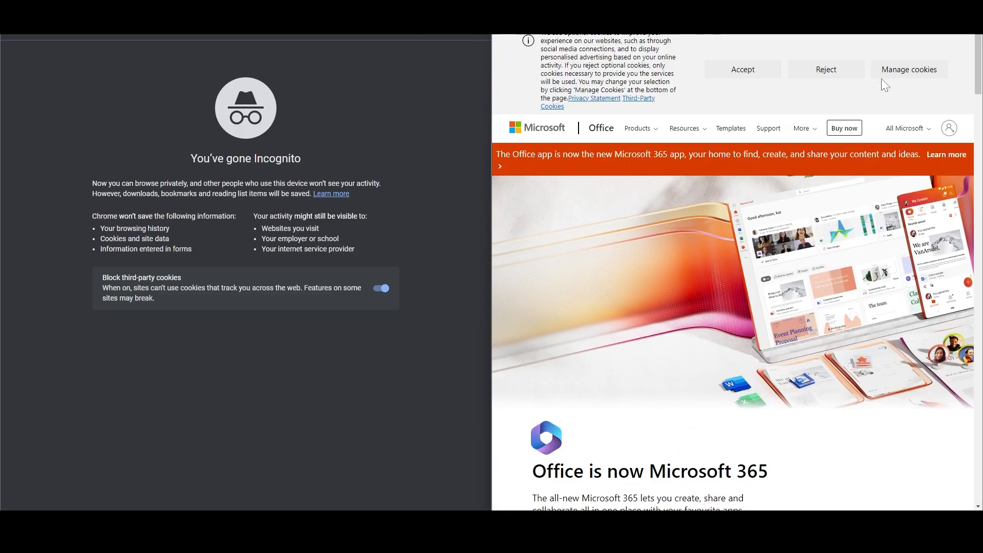
click(743, 70)
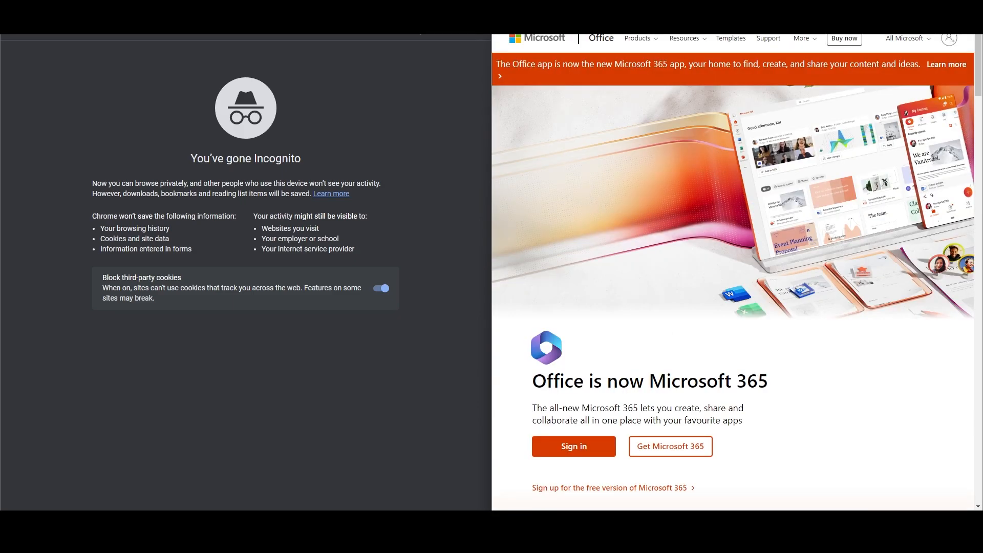
Start Microsoft 365 sign-in with another account, entering the user's work e-mail address.
click(593, 454)
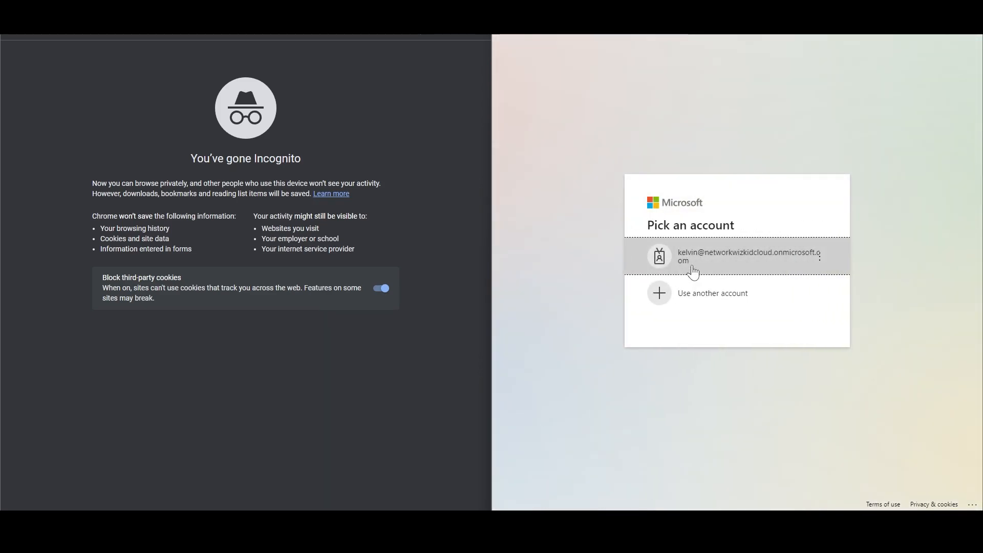
click(697, 292)
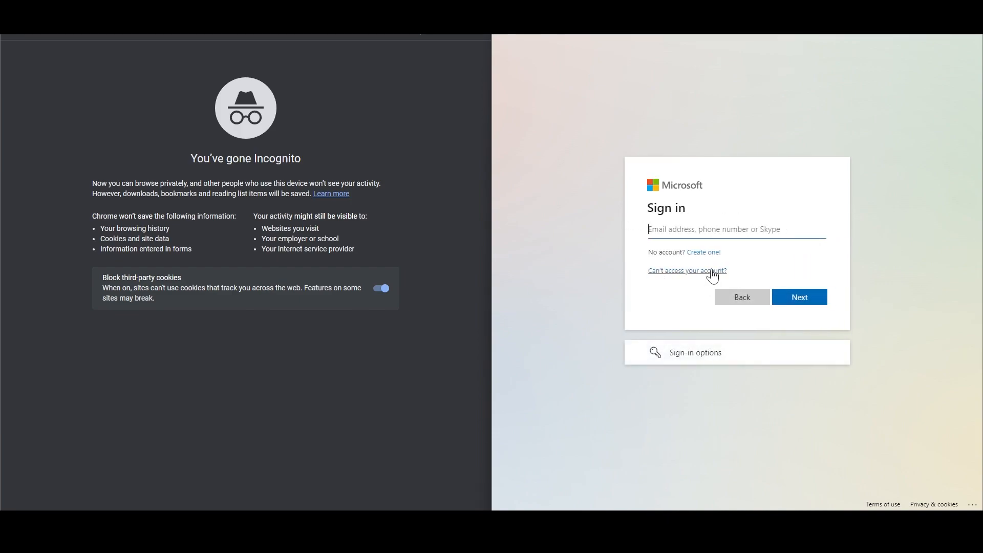
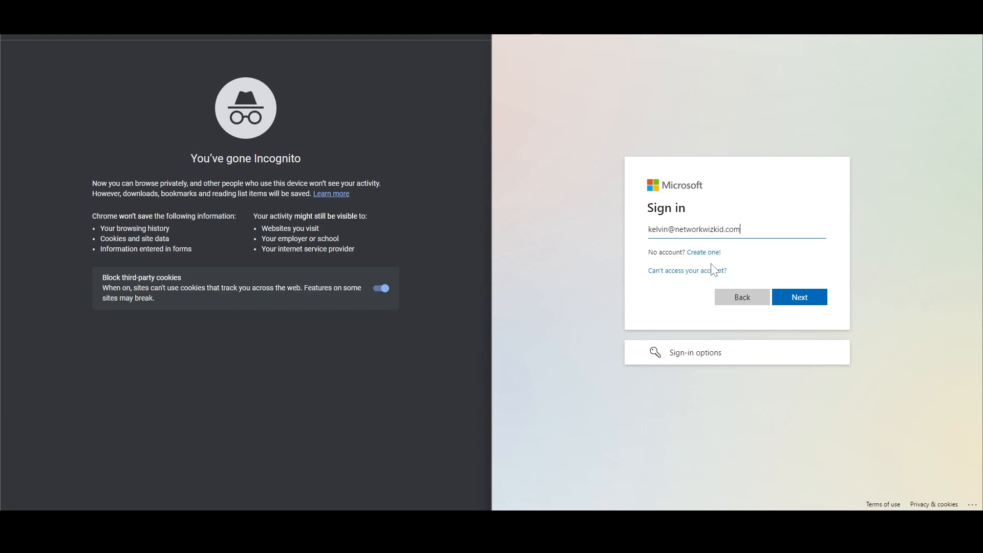
key(Return)
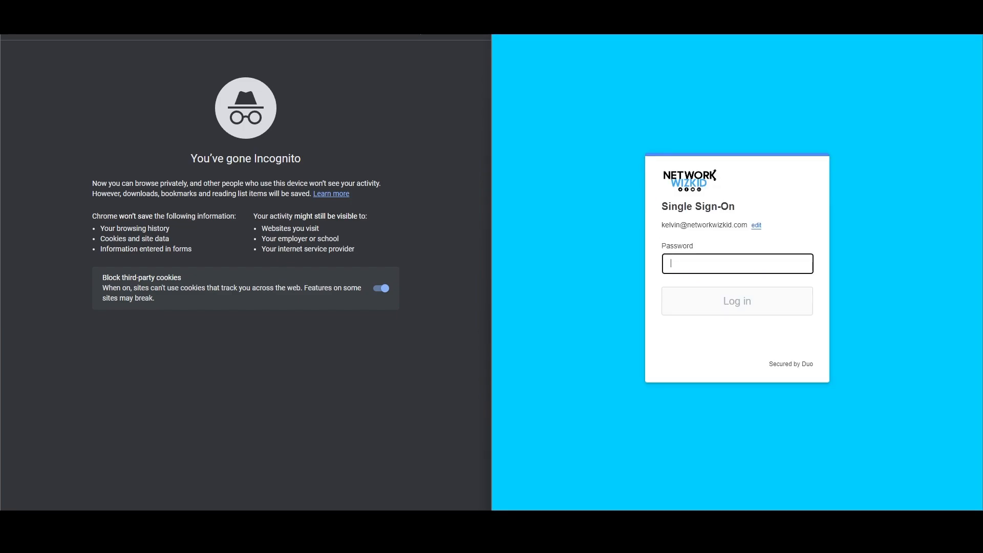
Log in on the Duo SSO page with the account password and dismiss the save-password offer.
text(••)
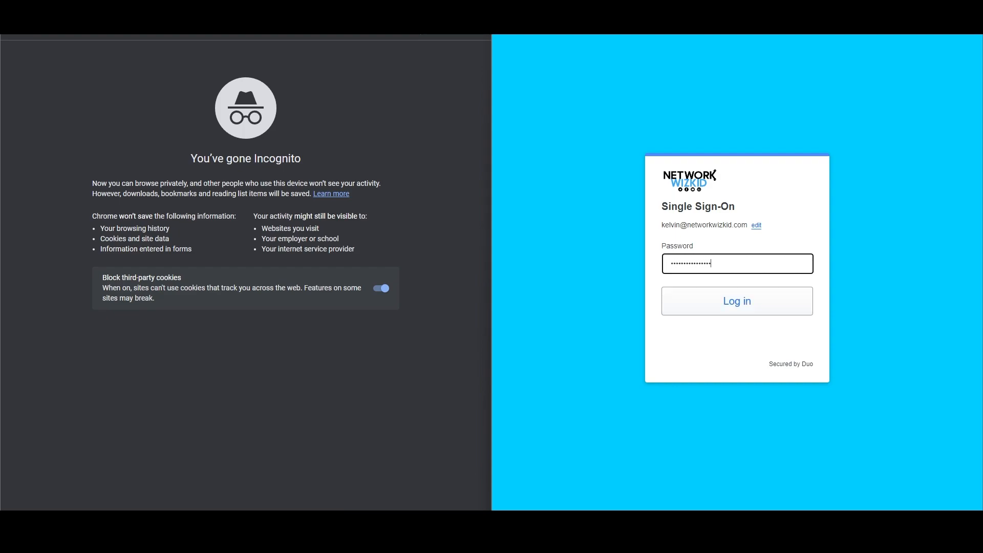
key(Return)
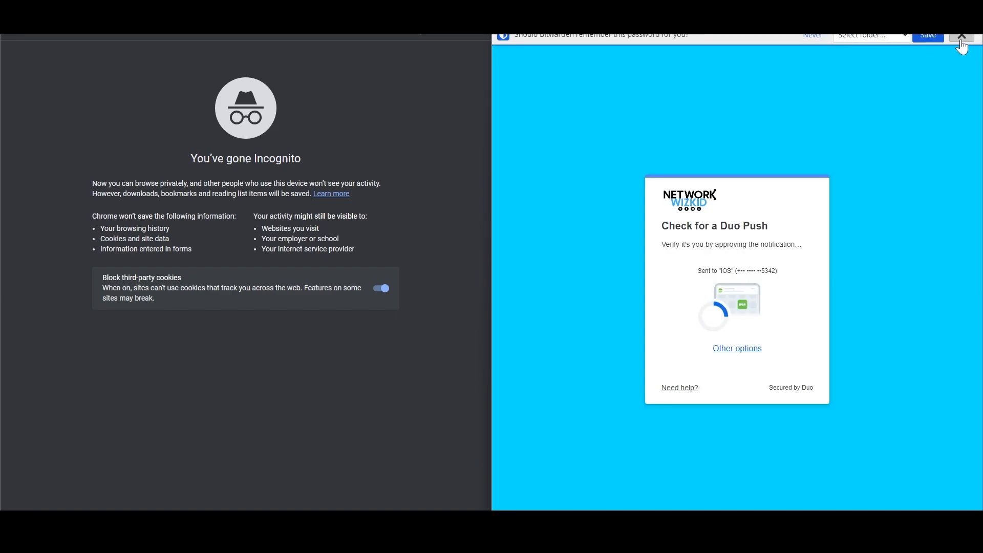
click(961, 37)
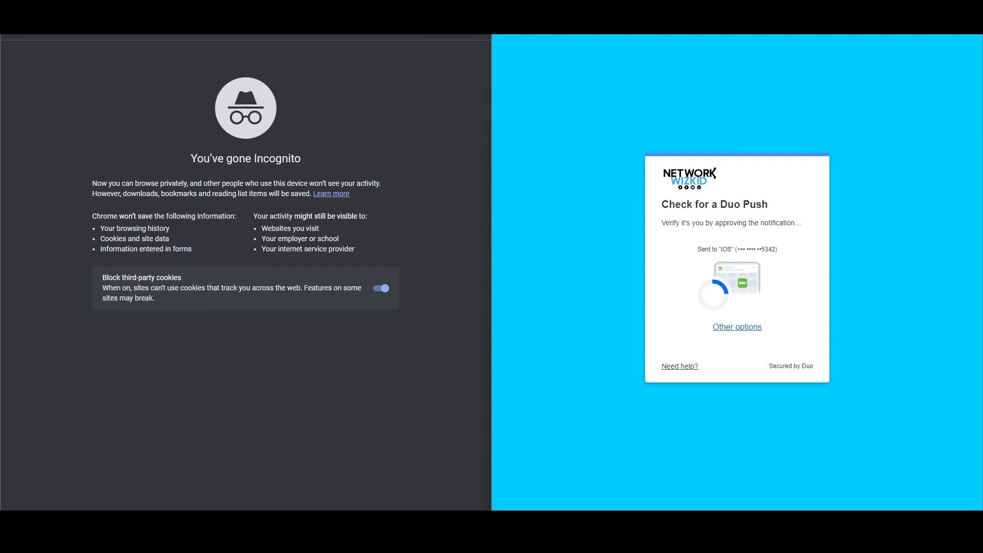
Approve the Duo Push on the mirrored phone and skip passwordless setup.
drag(860, 1, 861, 58)
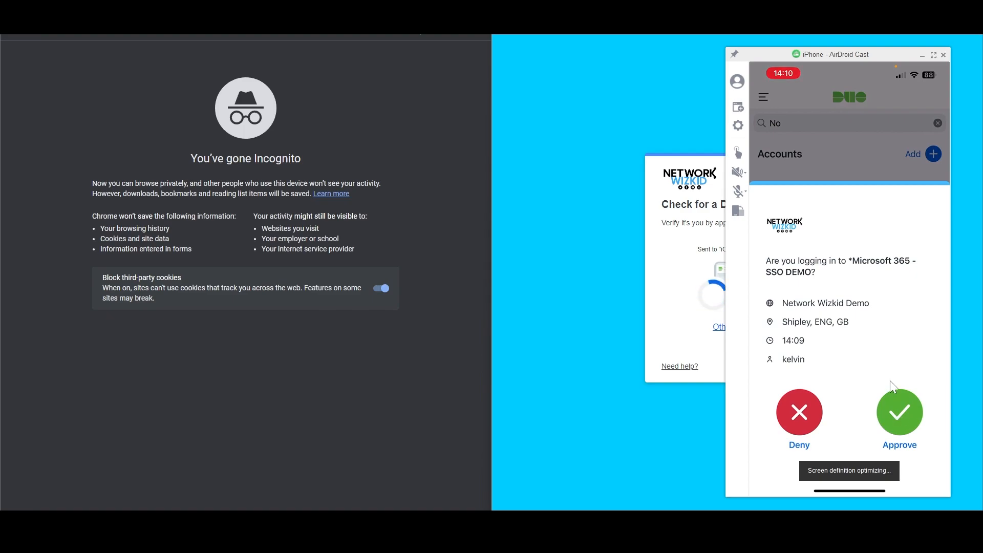
click(894, 394)
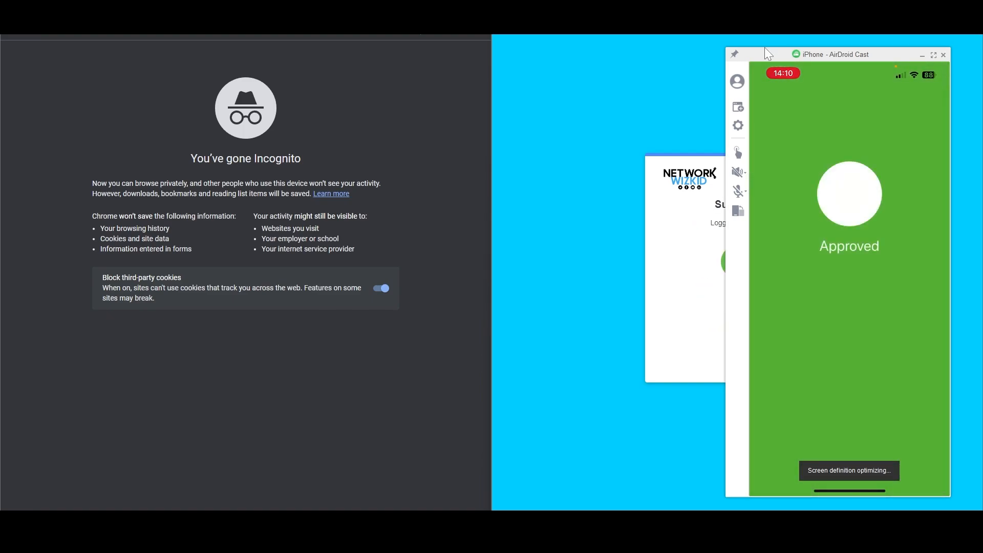
click(944, 55)
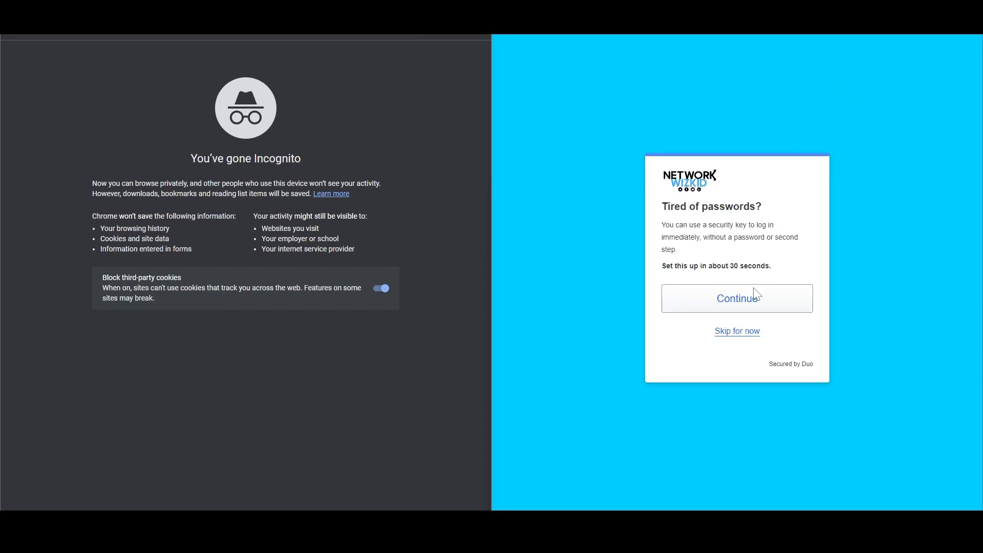
click(716, 332)
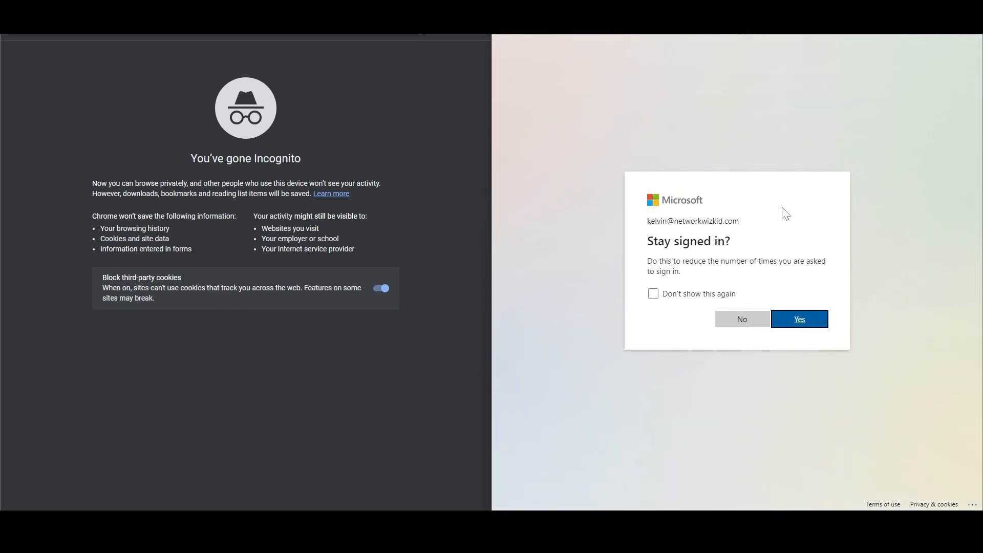
Answer No to staying signed in, then sign out from the account menu.
click(754, 324)
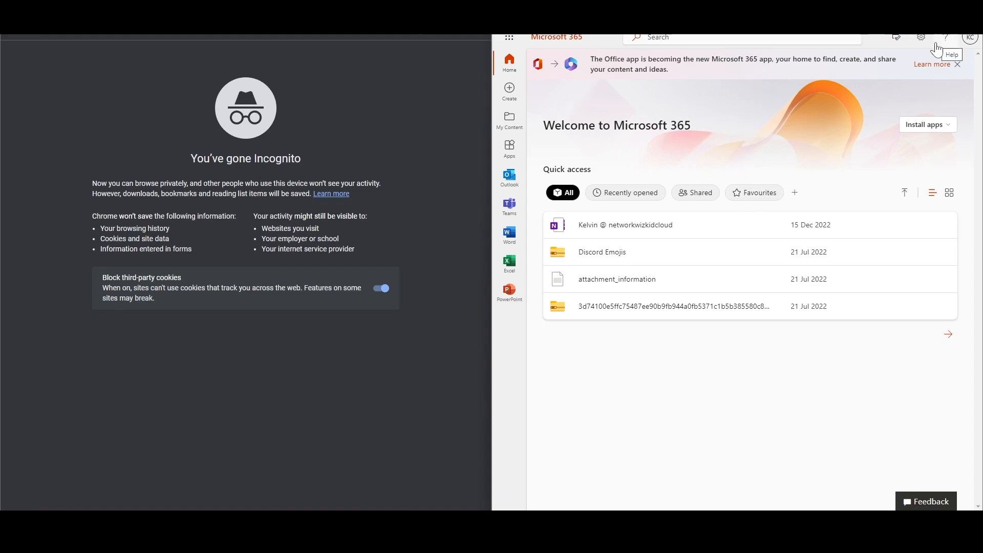
click(969, 38)
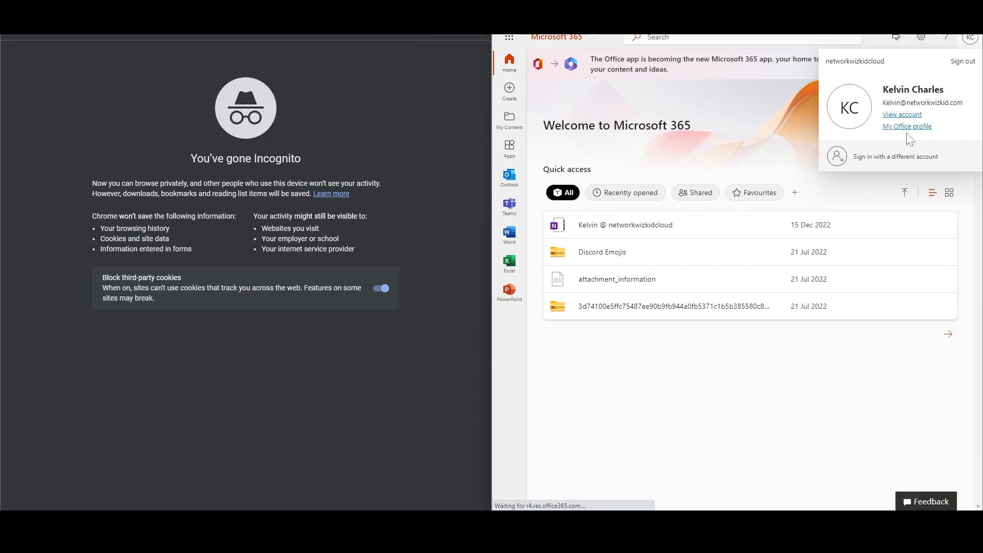
click(956, 66)
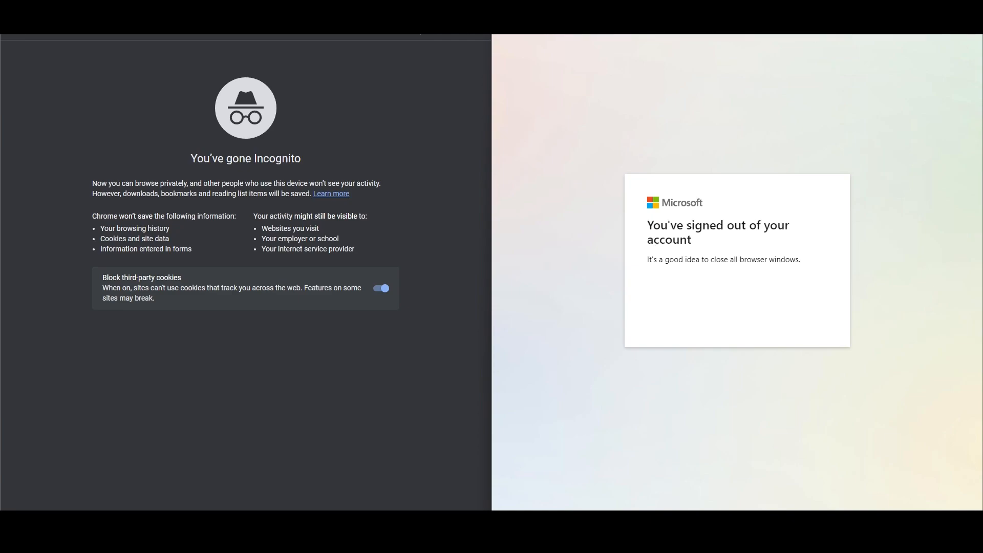
Load office.com in a new tab and start the Microsoft 365 sign-in again.
text(off)
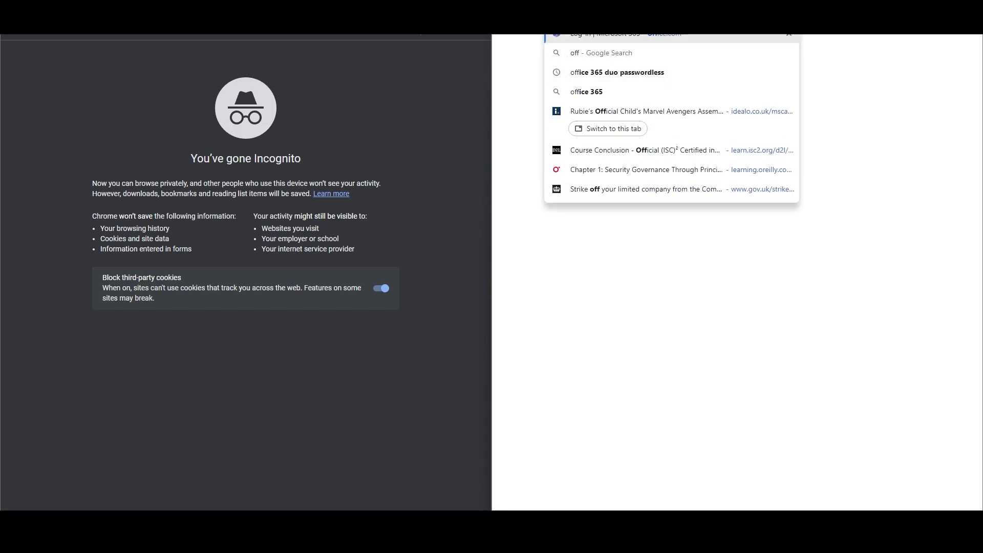
key(Return)
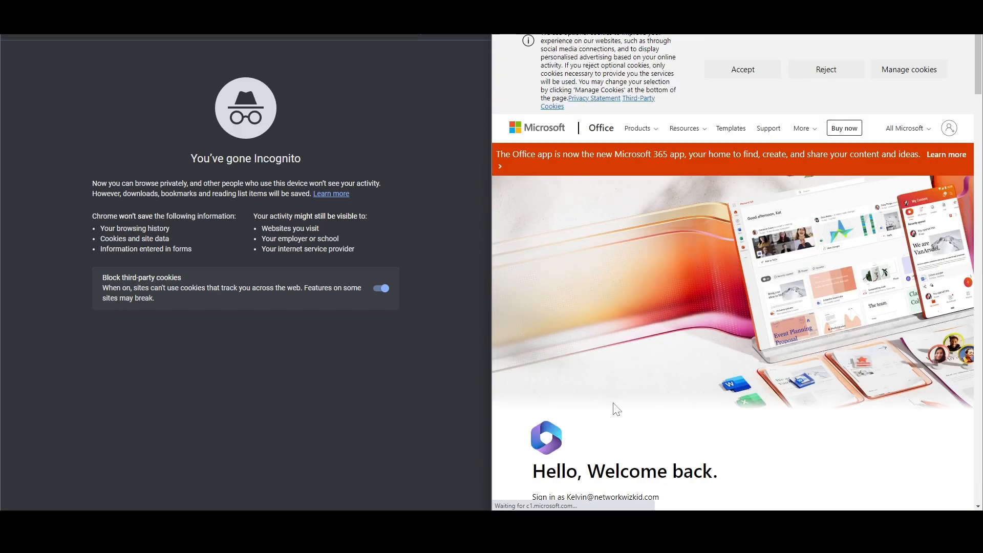
scroll(614, 406, down, 2)
click(615, 323)
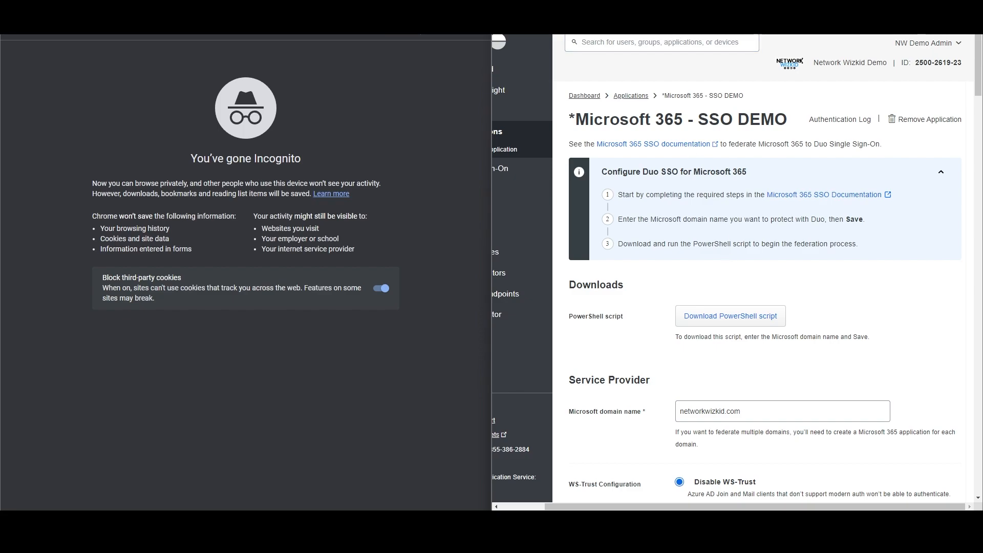
key(ctrl+t)
text(office.com)
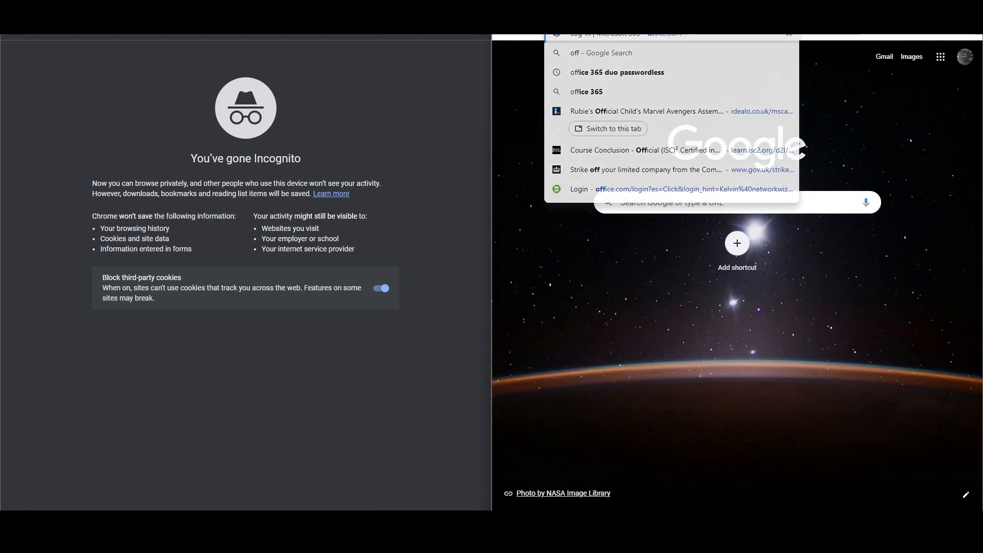
key(Return)
scroll(632, 391, down, 5)
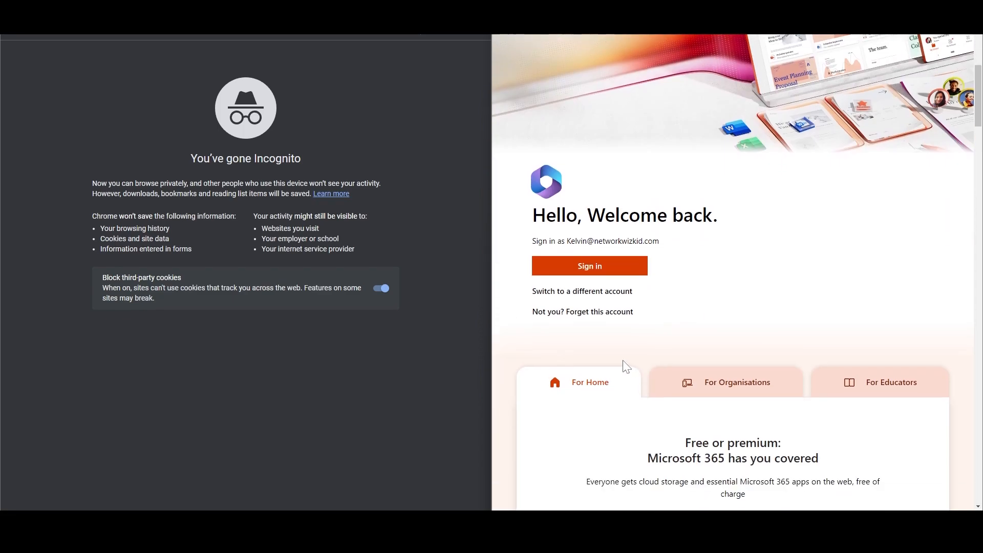
click(594, 278)
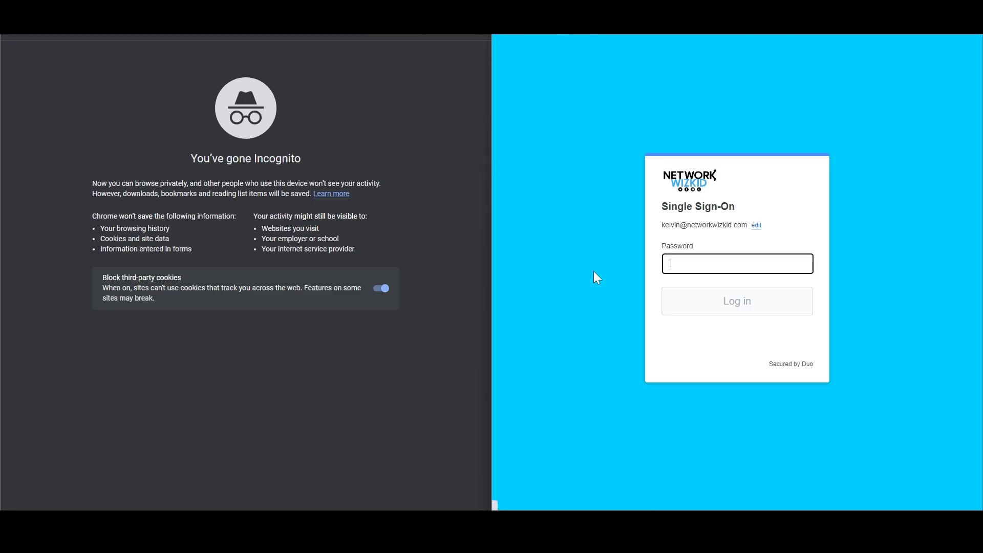
Log in with the password on Duo SSO, dismiss the save offer, and decline staying signed in.
text(•••)
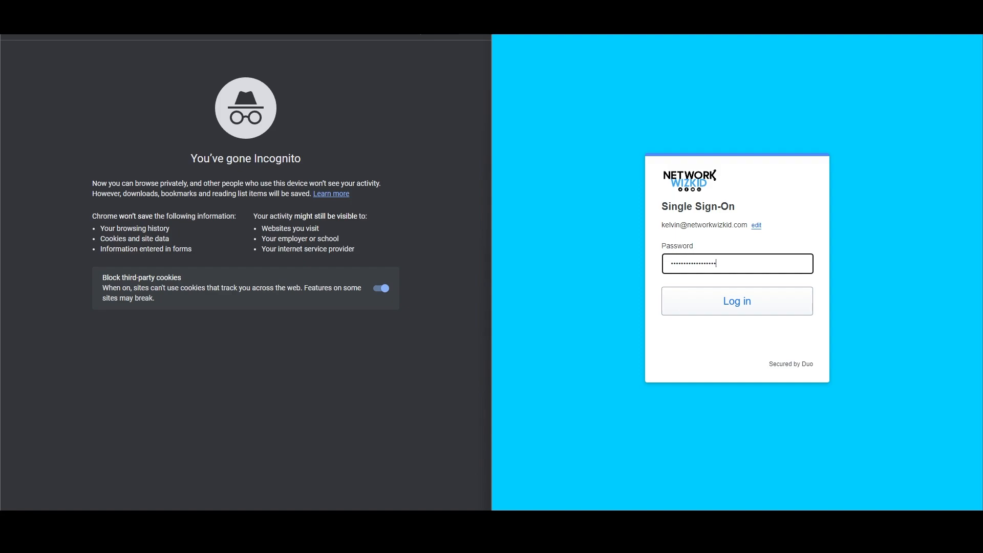
text(•)
key(Return)
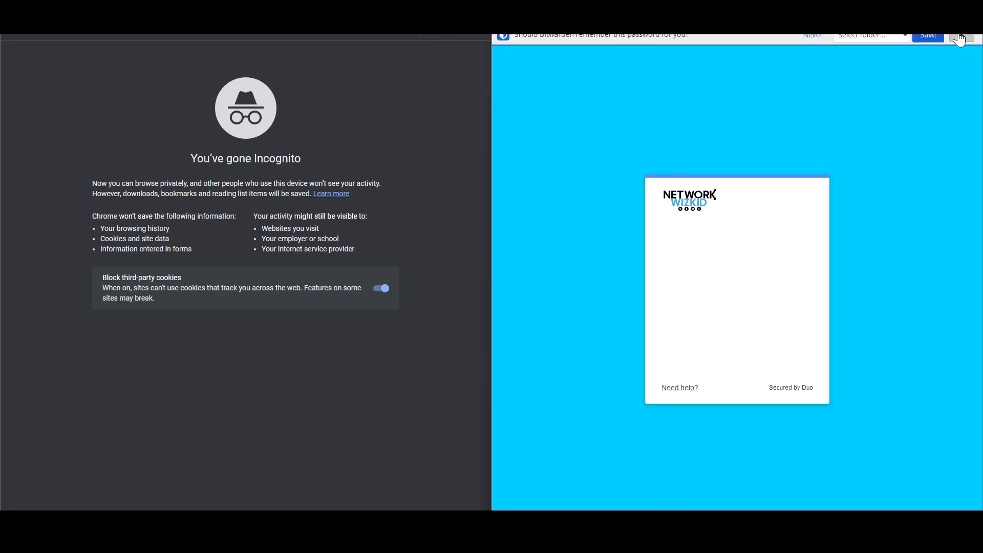
click(961, 35)
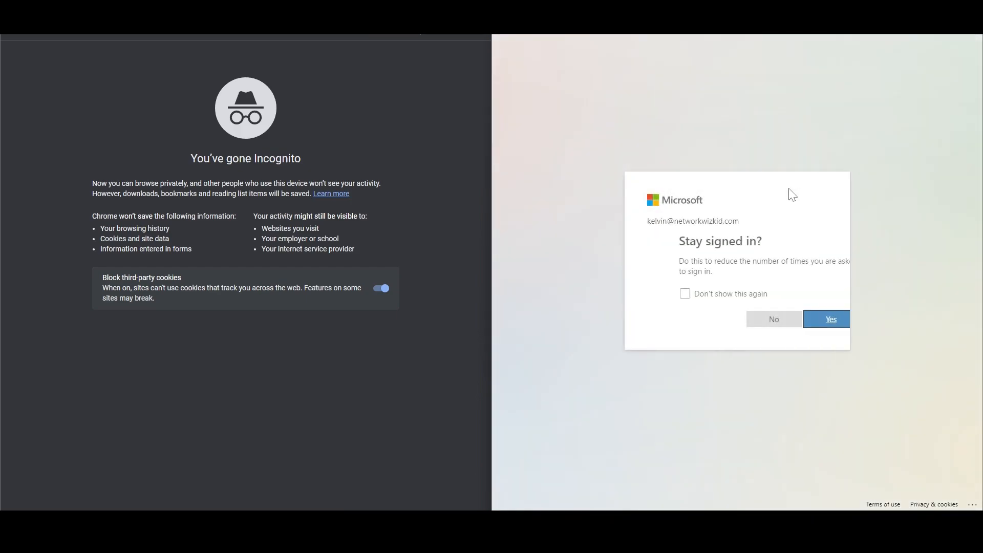
click(750, 319)
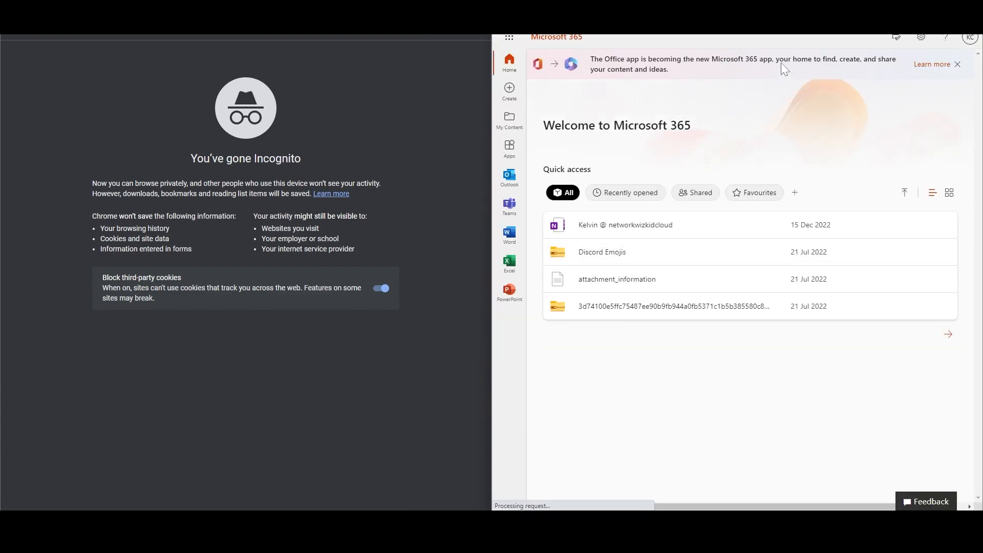
Sign out of the Microsoft 365 account from the account menu.
click(971, 40)
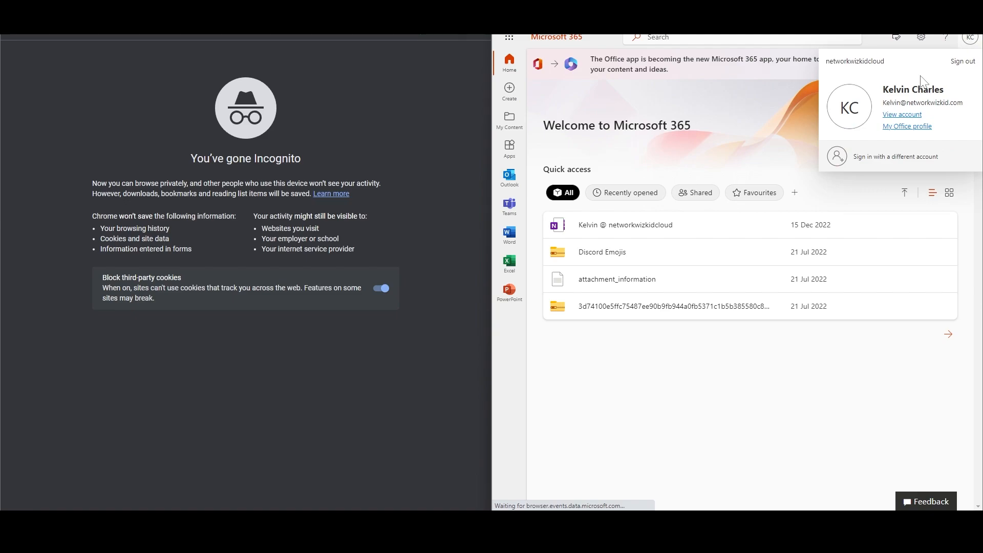
click(953, 66)
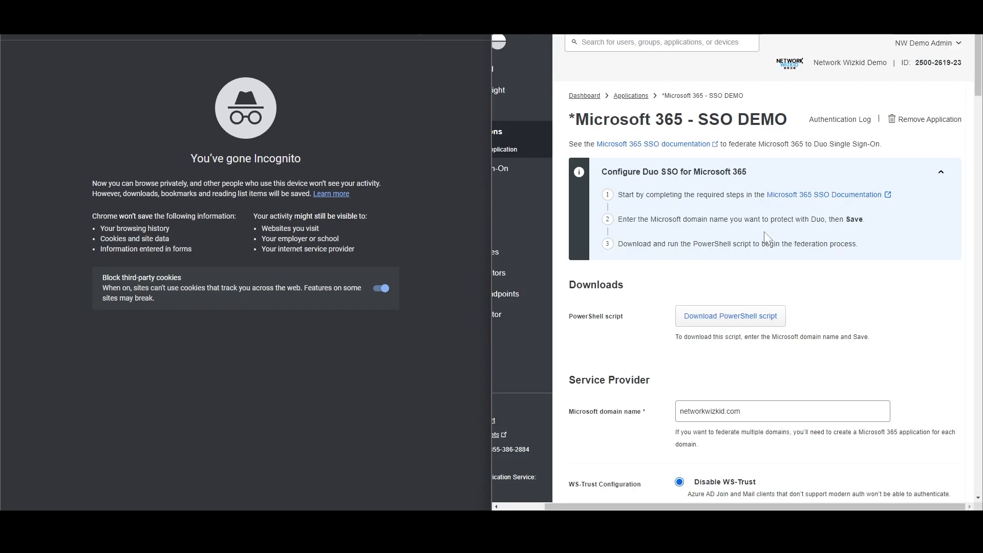
Edit the M365 Cisco Live Demo application policy from the Policy section.
scroll(774, 224, down, 3)
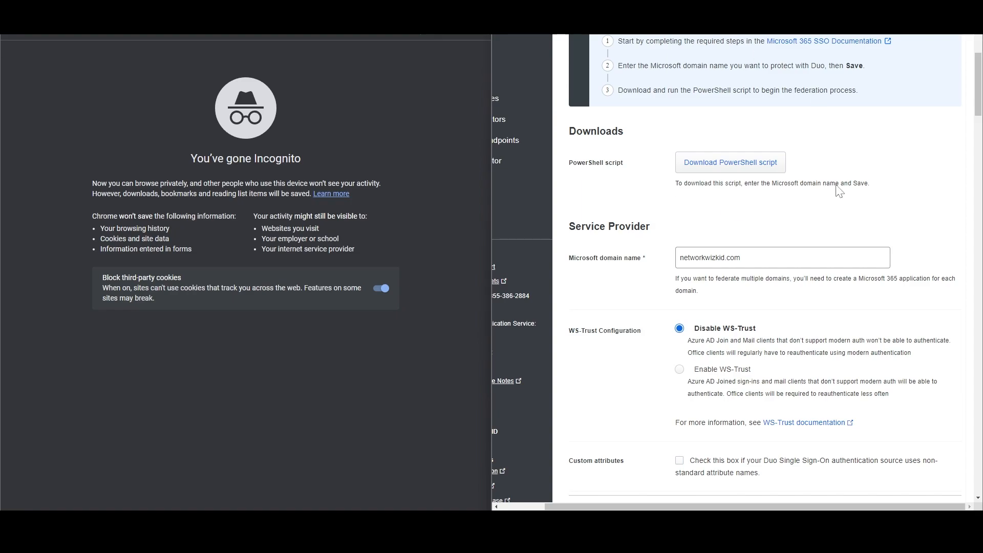
scroll(715, 237, down, 3)
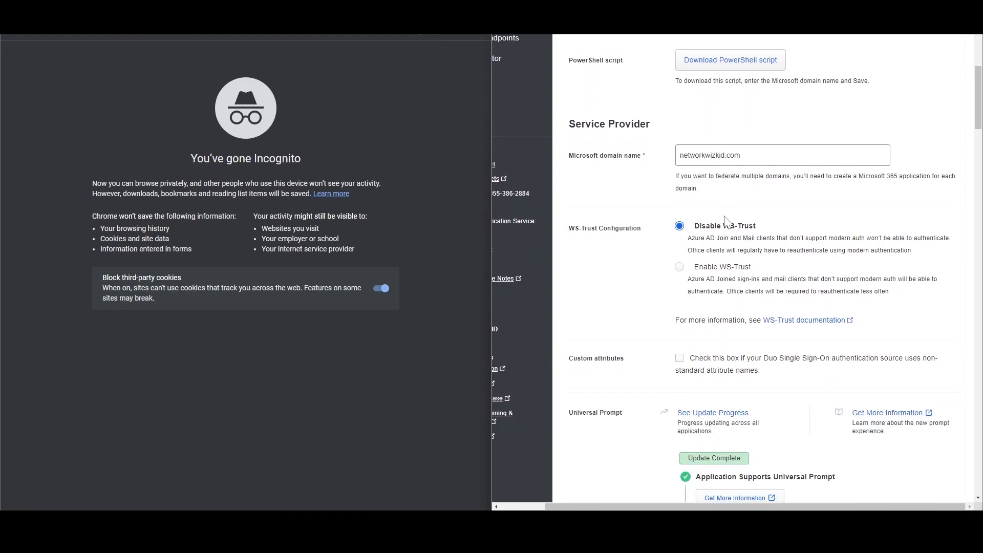
scroll(720, 357, down, 9)
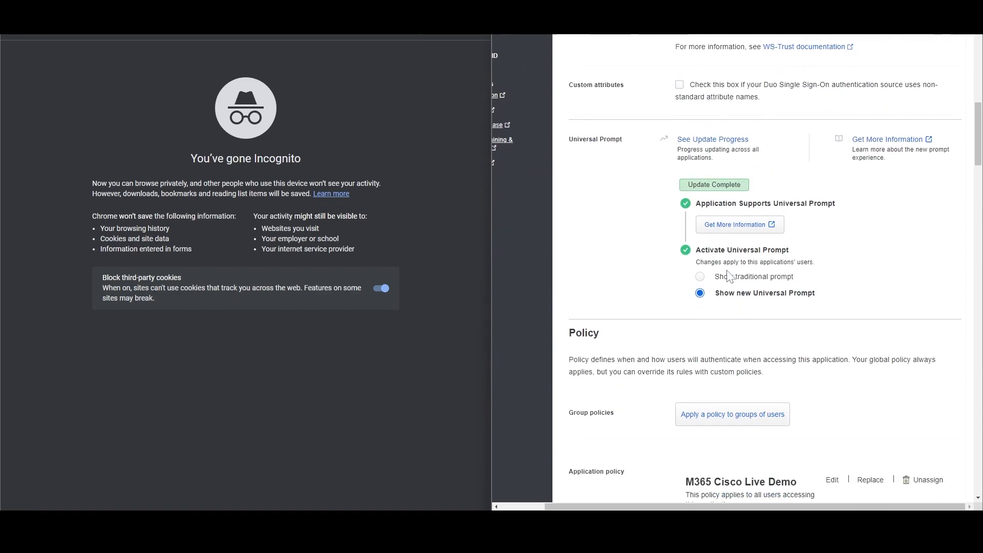
click(833, 242)
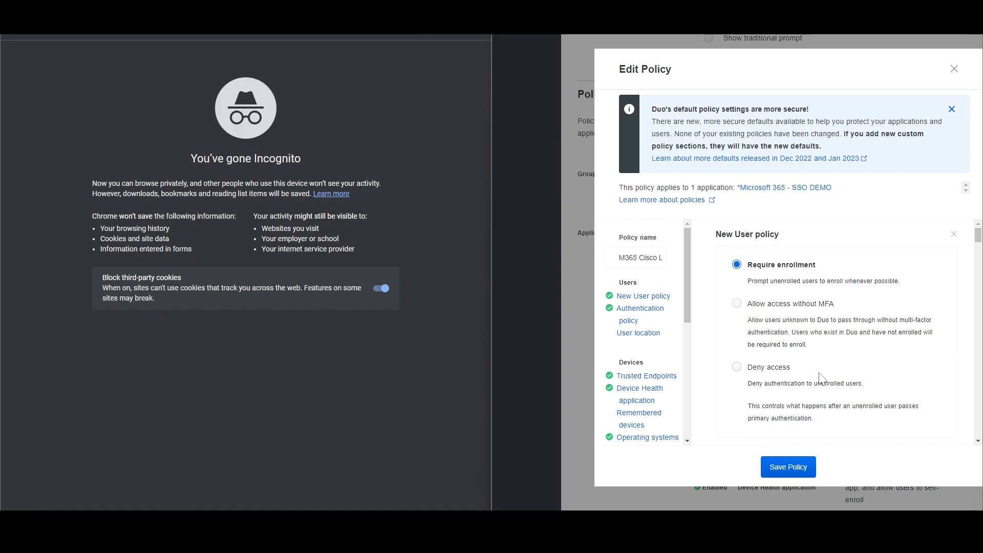
Jump to the Risk-based factor selection section of the Edit Policy dialog.
scroll(839, 364, down, 2)
scroll(658, 384, down, 2)
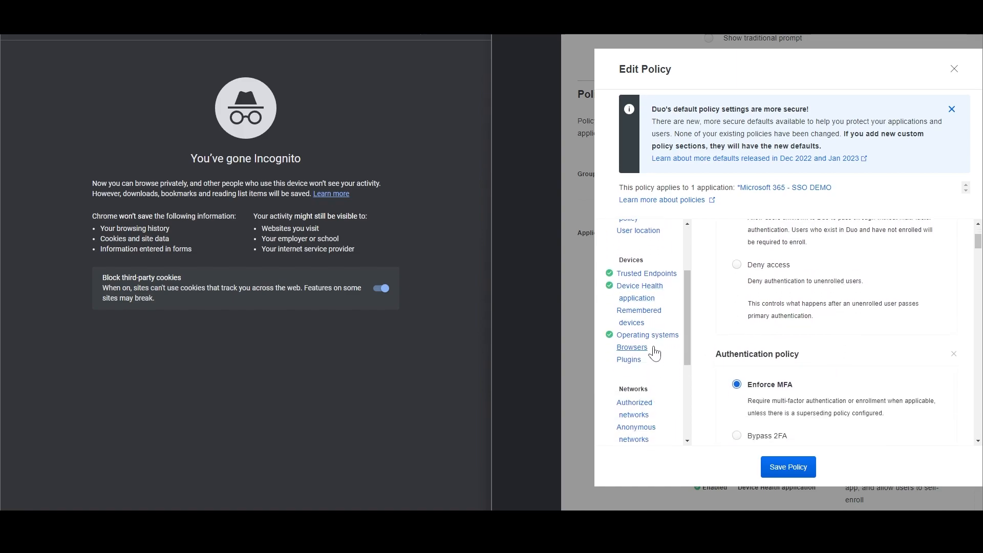
scroll(646, 353, up, 2)
scroll(645, 351, down, 4)
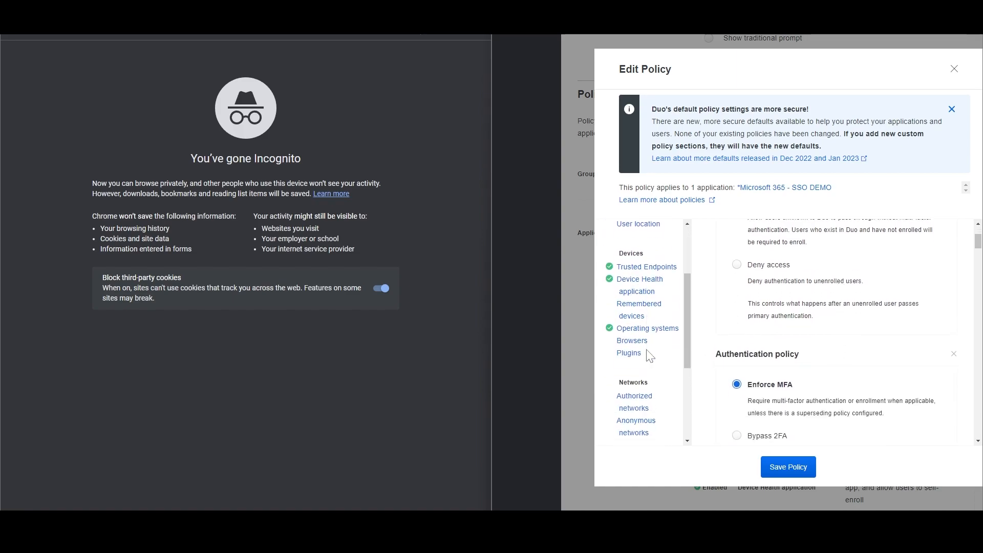
click(637, 392)
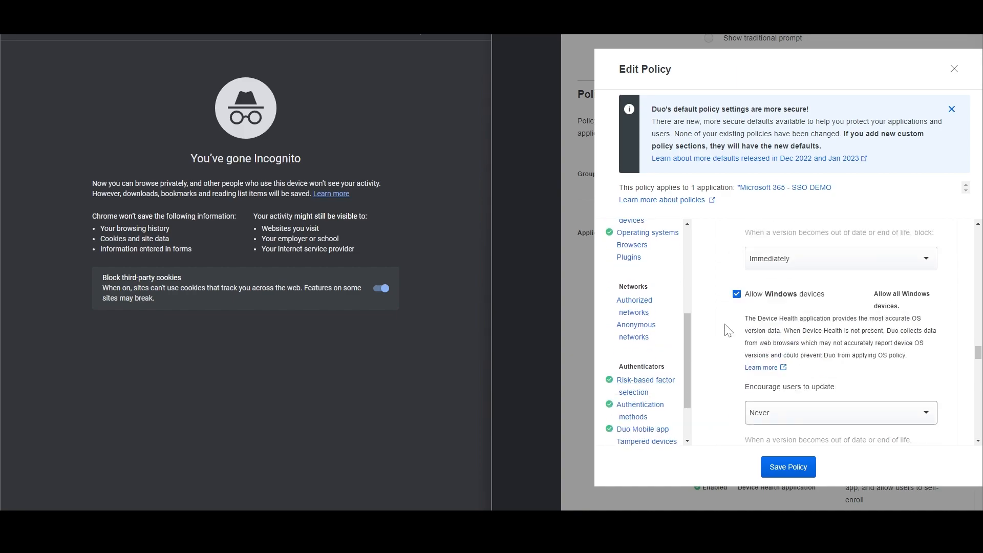
Review the Risk-based factor selection options and the Universal Prompt warning.
scroll(926, 319, down, 1)
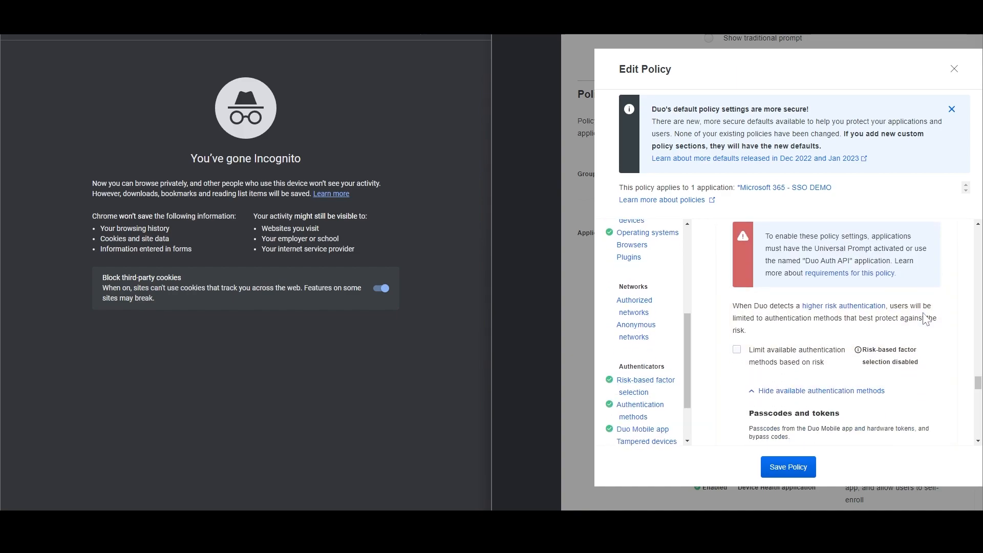
scroll(926, 318, up, 1)
scroll(926, 319, down, 1)
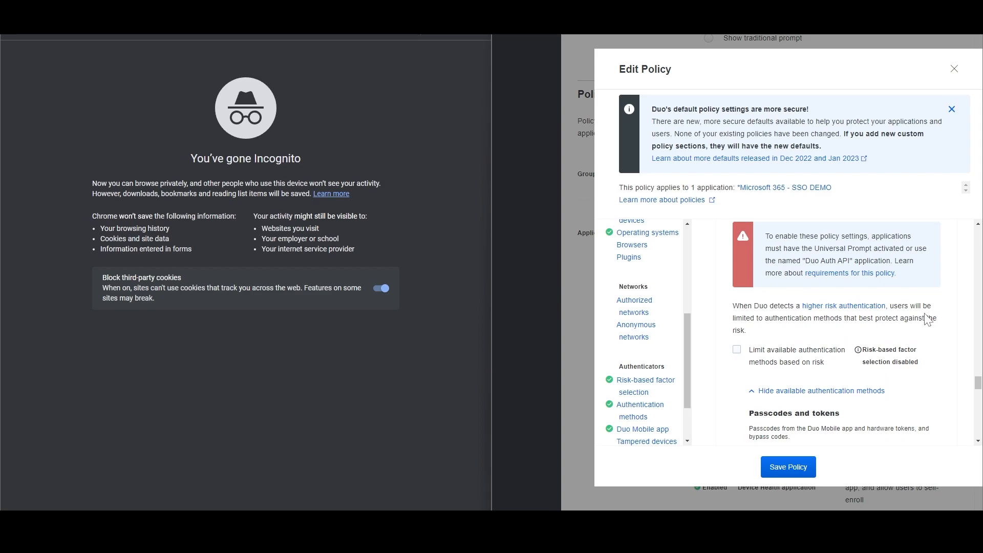
scroll(927, 319, down, 1)
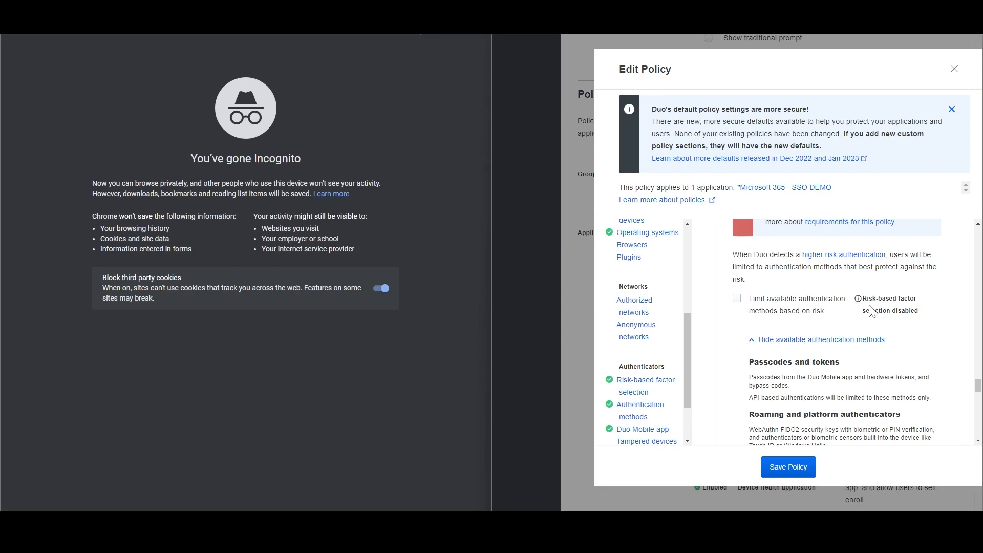
scroll(872, 309, up, 2)
scroll(875, 334, down, 1)
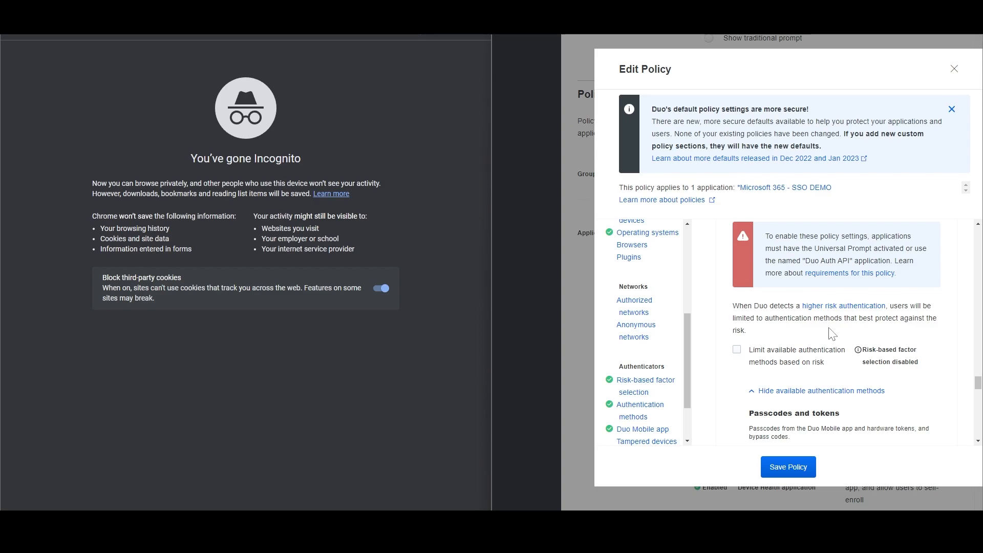
scroll(832, 334, down, 1)
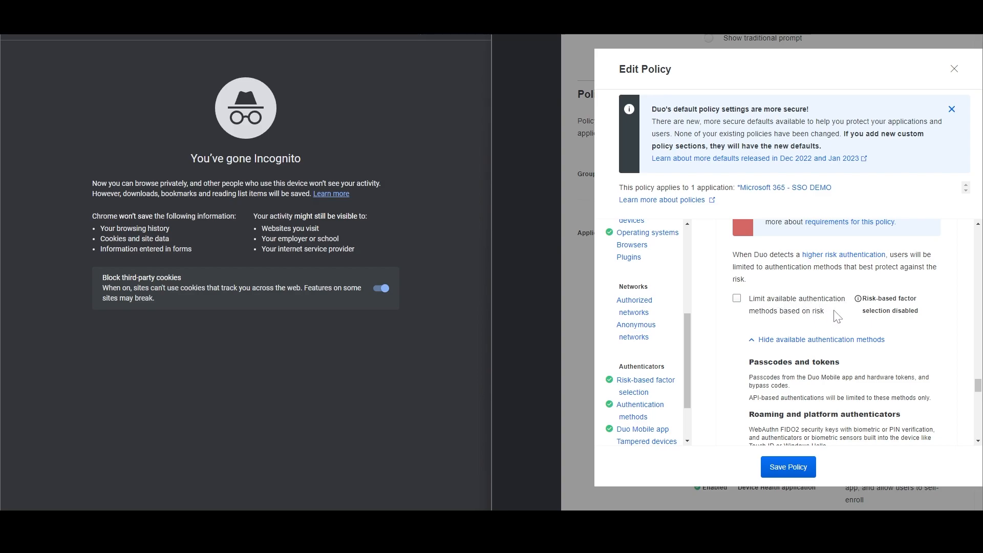
scroll(836, 315, down, 1)
scroll(836, 307, down, 6)
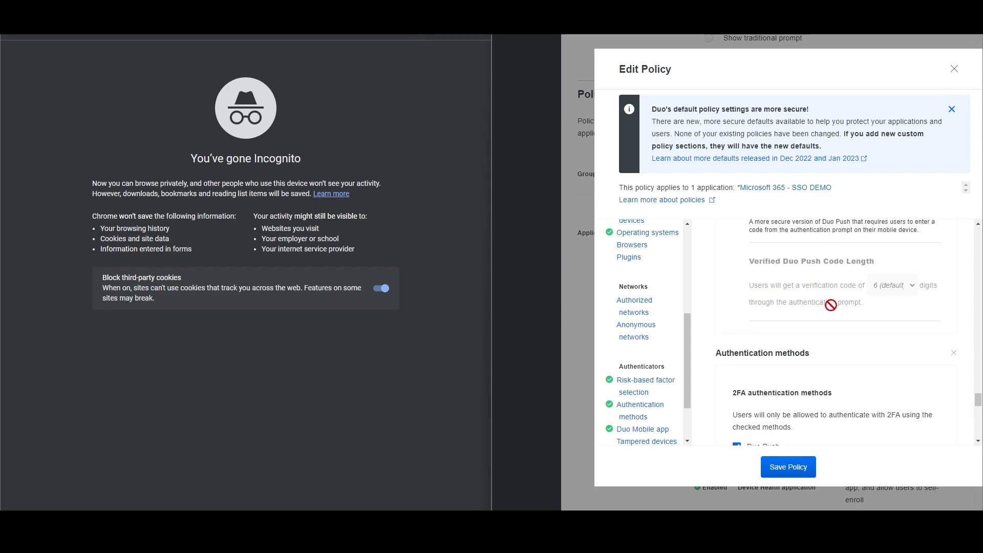
scroll(837, 307, up, 5)
scroll(838, 307, up, 4)
scroll(840, 310, down, 1)
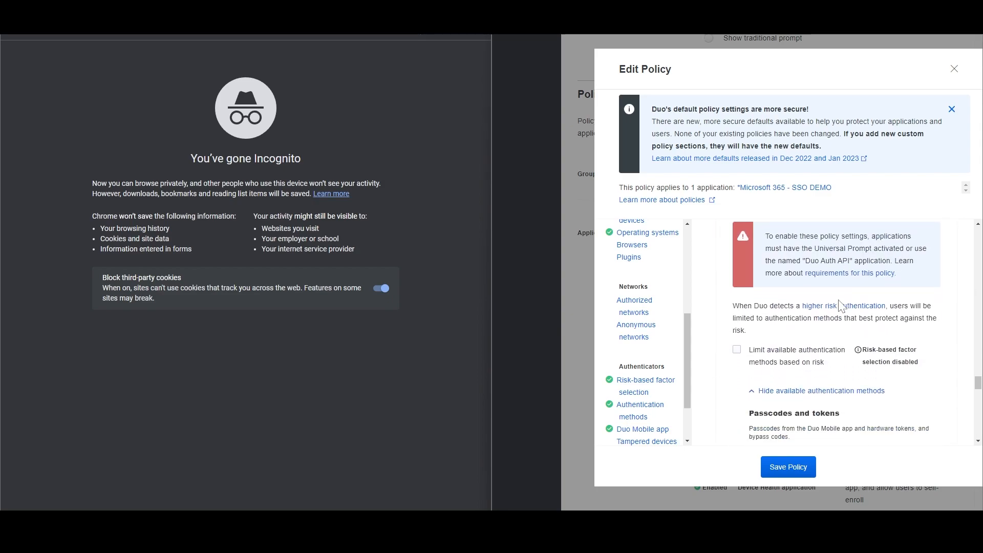
scroll(652, 324, up, 4)
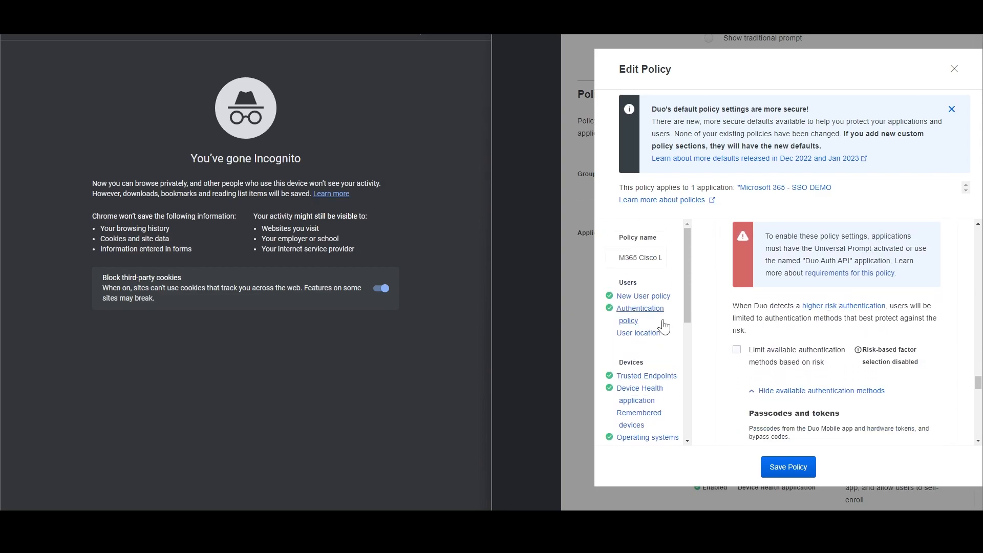
scroll(640, 323, down, 2)
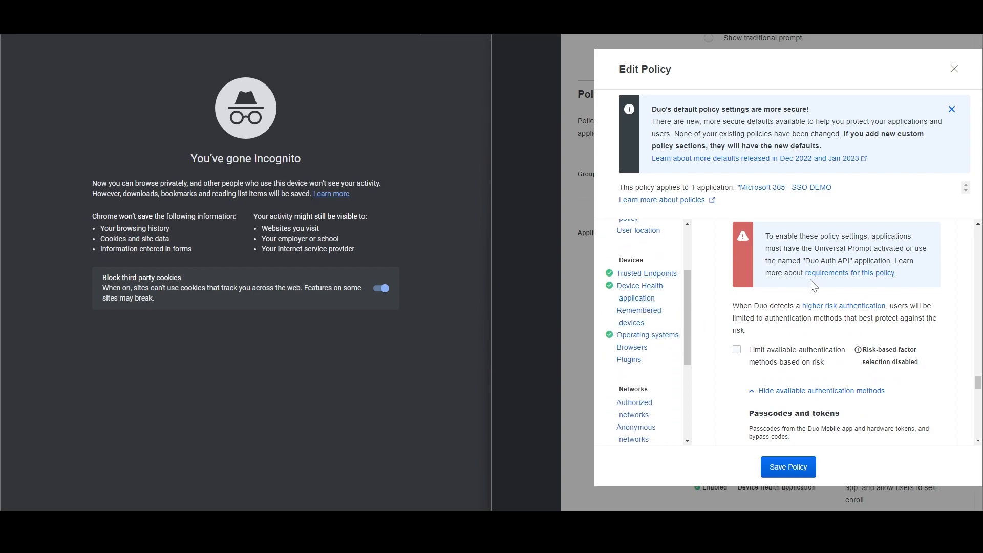
scroll(814, 285, down, 1)
scroll(648, 371, down, 3)
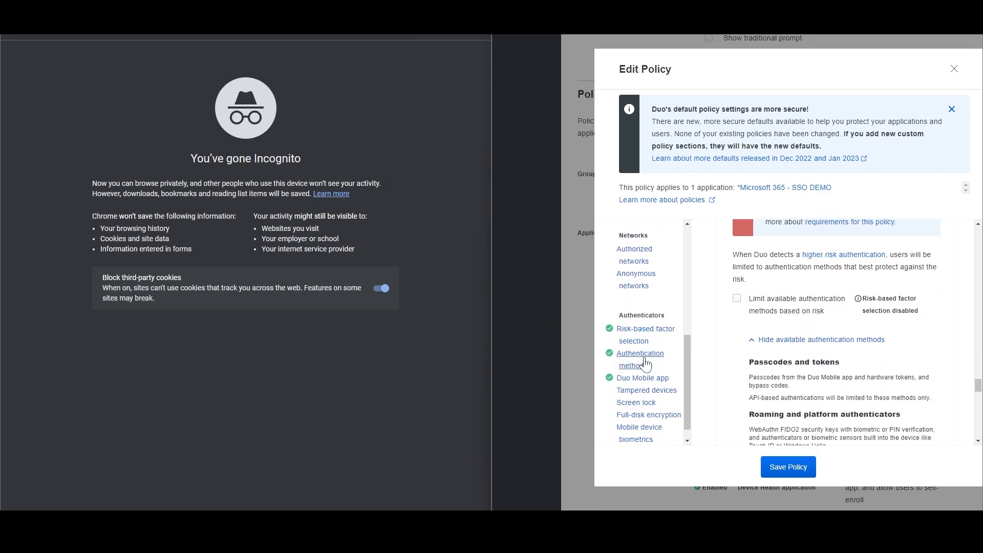
scroll(652, 340, up, 4)
scroll(650, 338, up, 2)
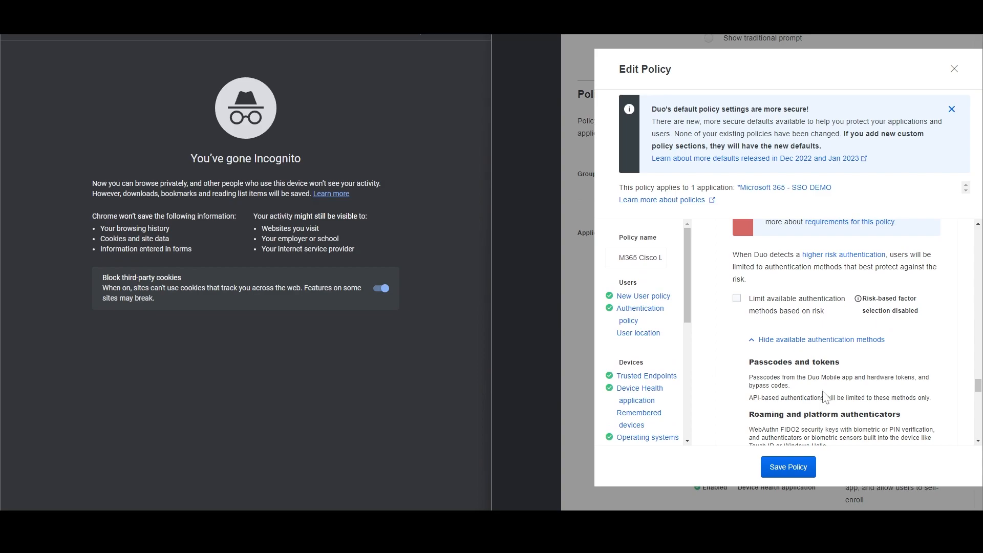
scroll(827, 391, down, 1)
scroll(831, 387, up, 2)
scroll(812, 319, up, 2)
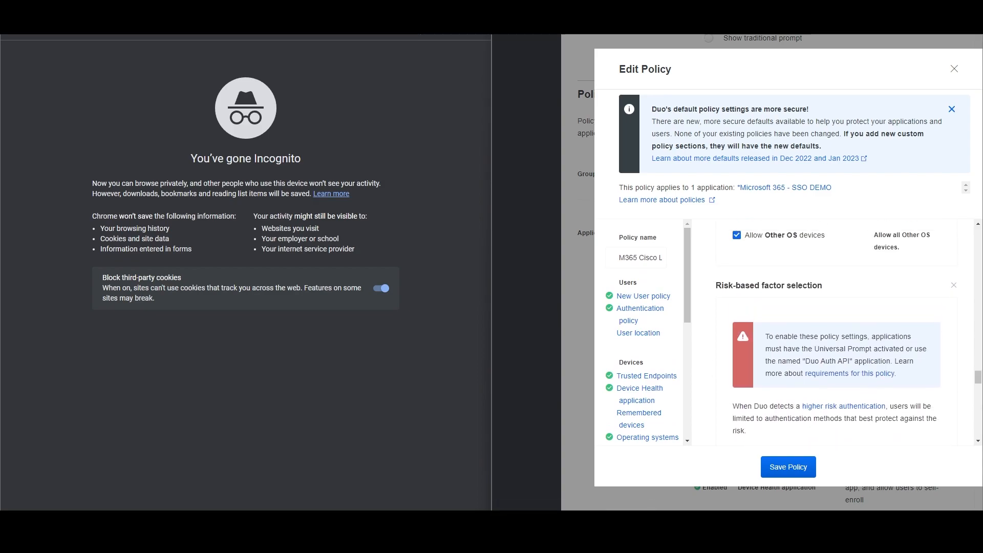
scroll(811, 318, down, 1)
scroll(811, 318, up, 1)
scroll(835, 333, down, 1)
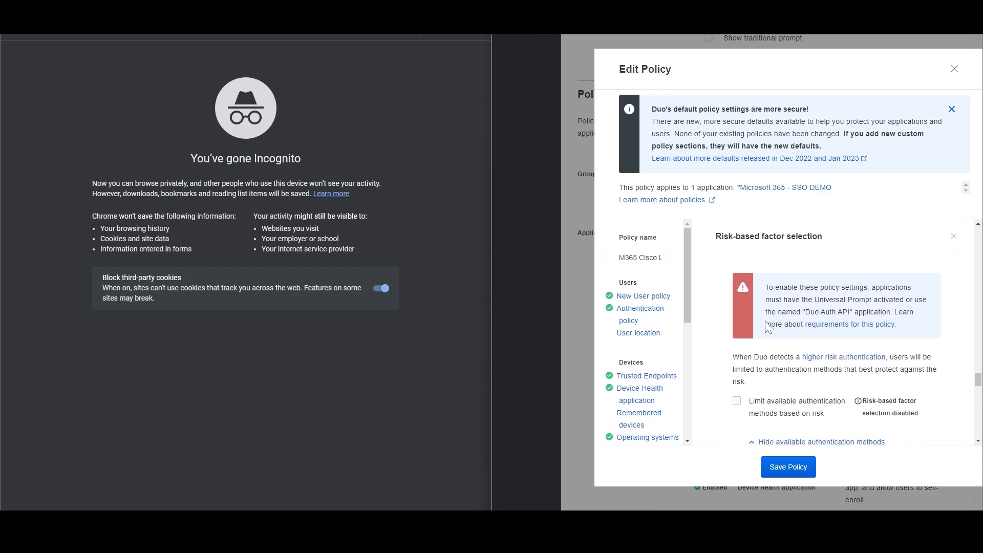
scroll(768, 327, down, 1)
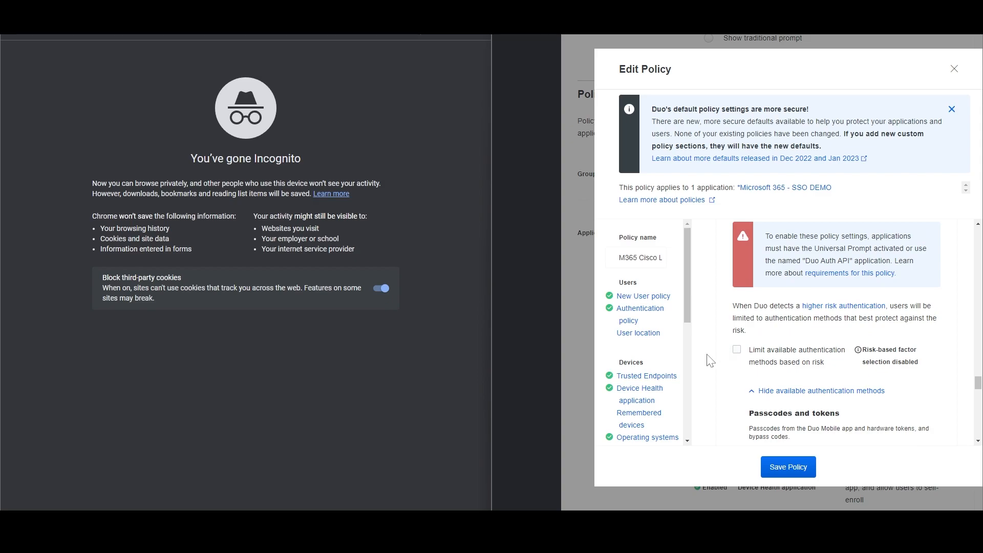
Enable 'Limit available authentication methods based on risk' in Risk-based factor selection.
click(736, 350)
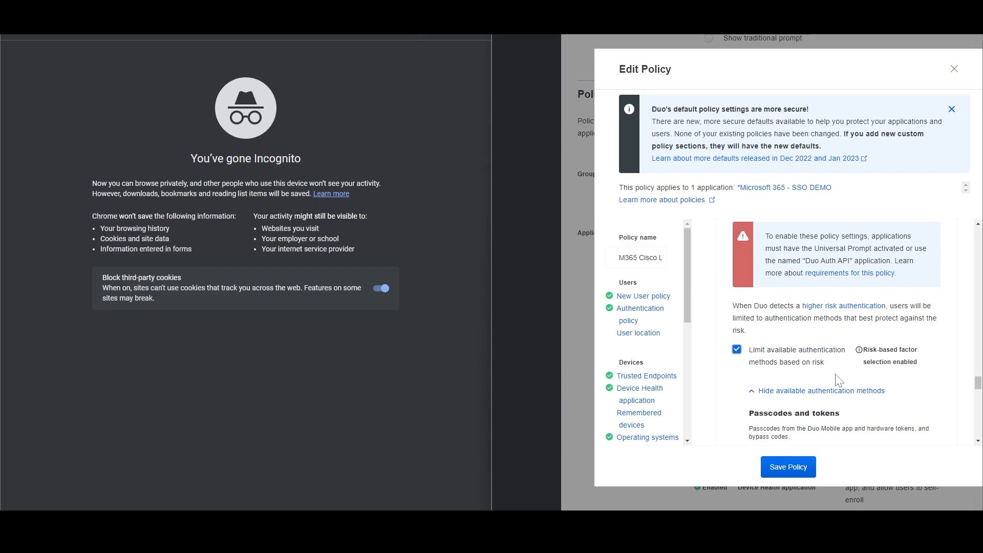
scroll(899, 363, down, 1)
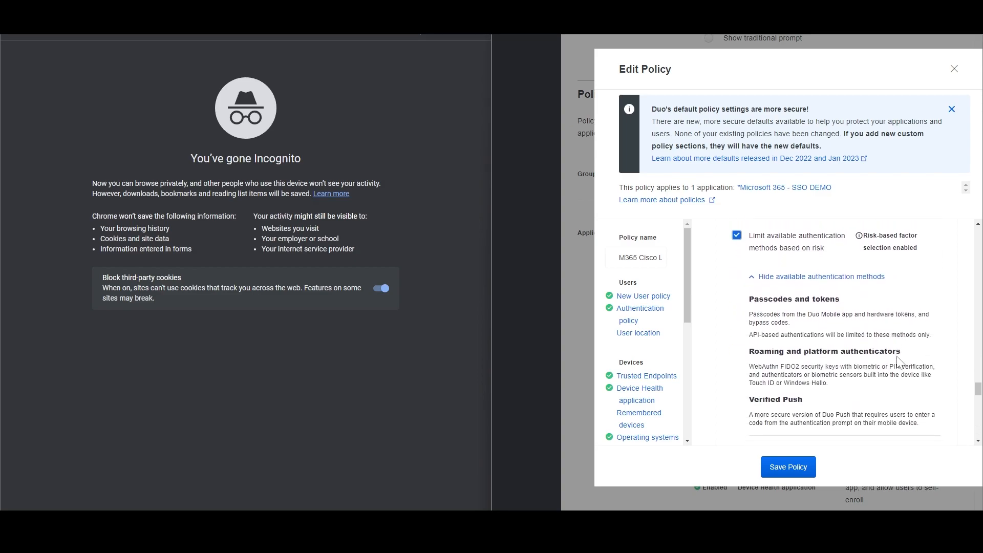
scroll(900, 362, down, 2)
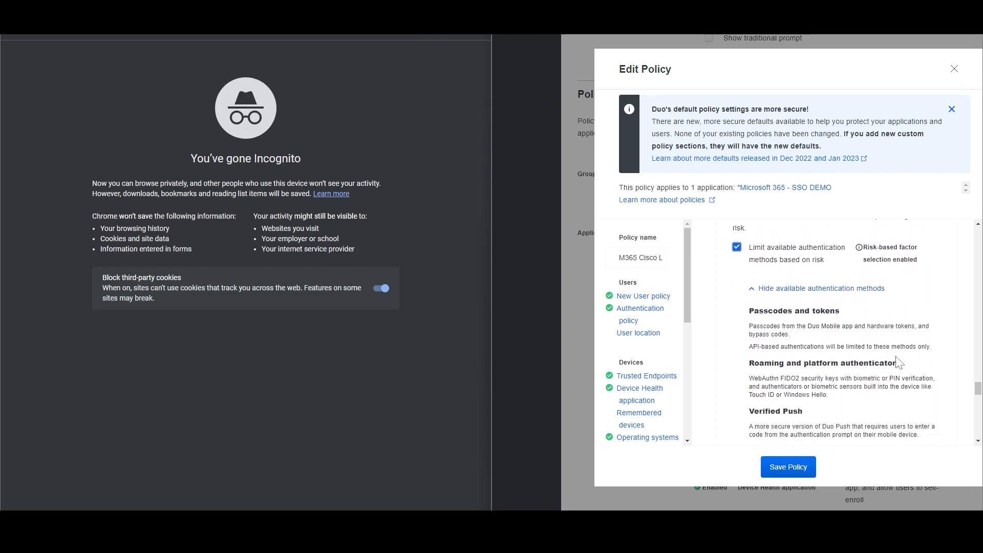
scroll(897, 362, up, 1)
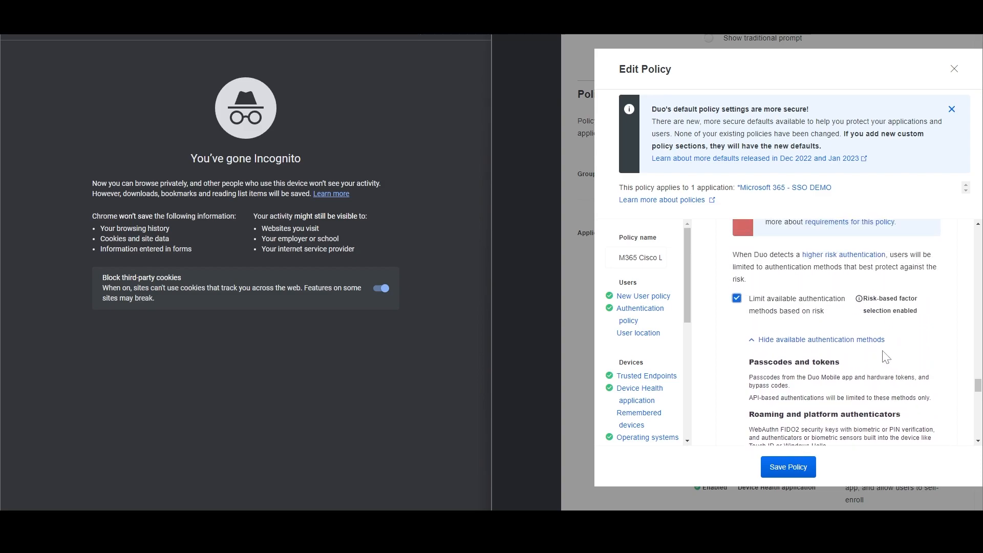
scroll(890, 332, up, 1)
scroll(890, 333, down, 4)
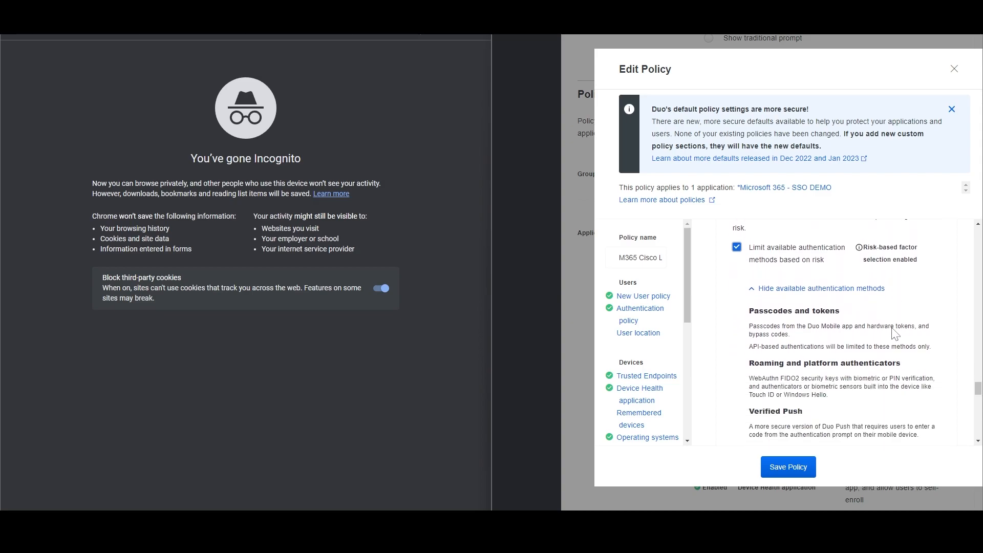
scroll(888, 335, up, 3)
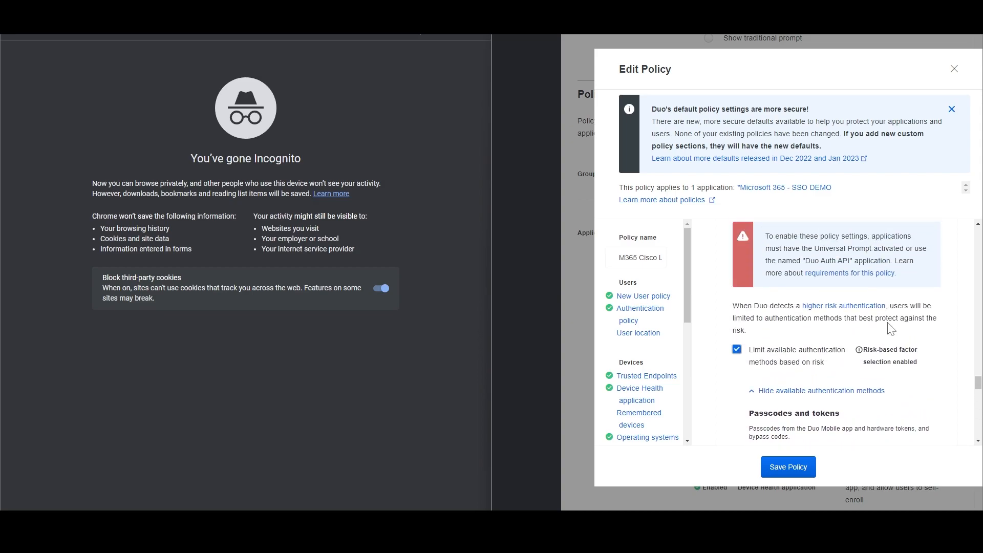
scroll(828, 311, down, 3)
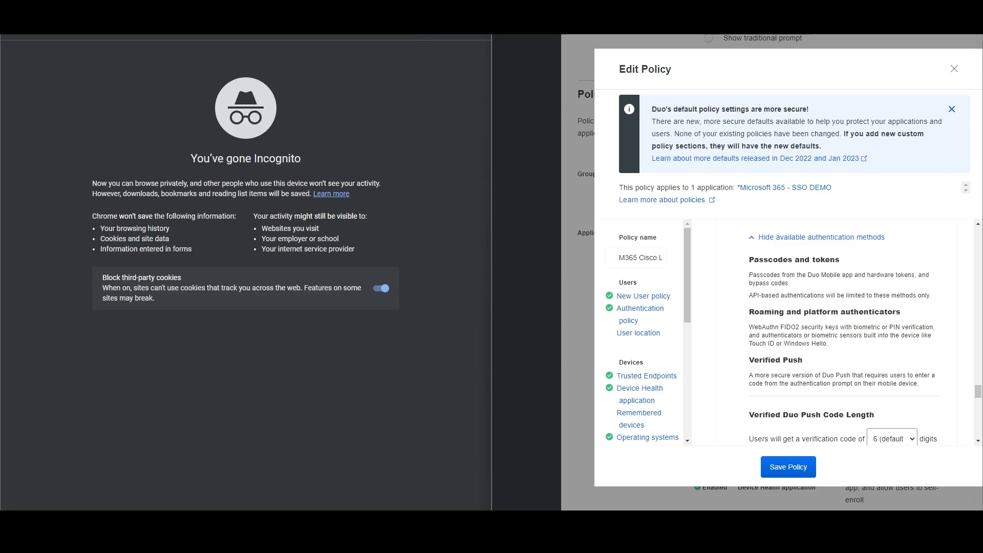
Review the authentication methods down to Verified Duo Push code length, left at 6.
scroll(839, 328, up, 2)
scroll(839, 327, down, 2)
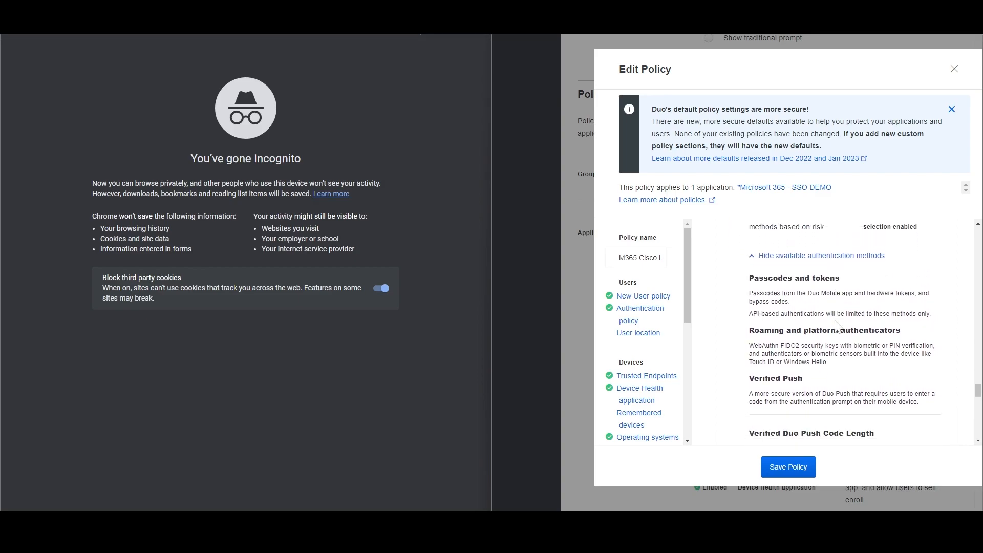
scroll(842, 338, up, 1)
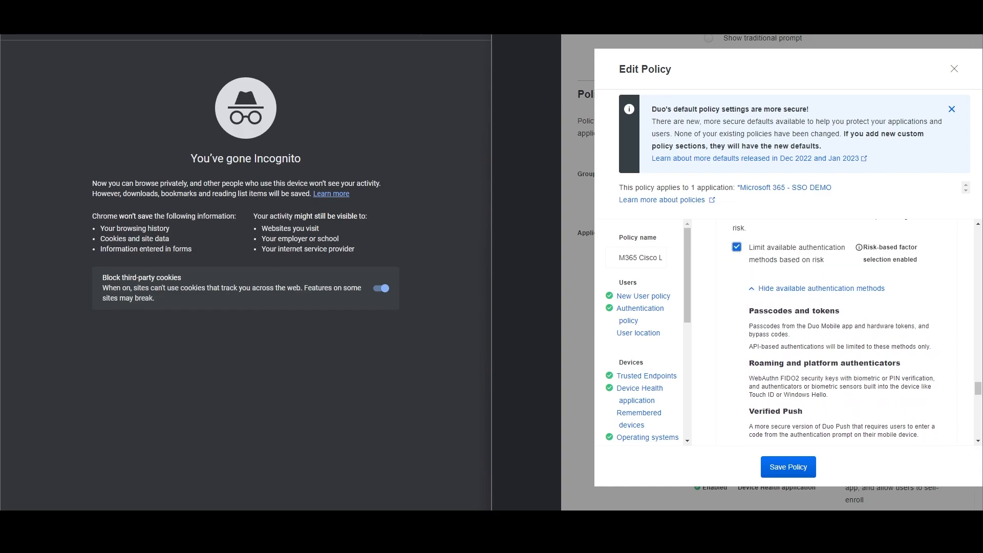
scroll(877, 328, down, 2)
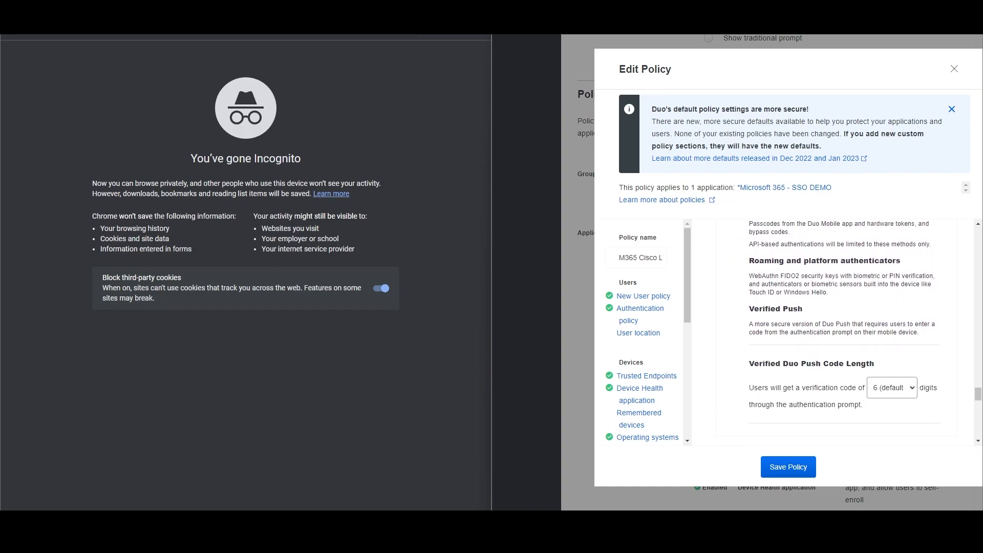
scroll(859, 314, up, 2)
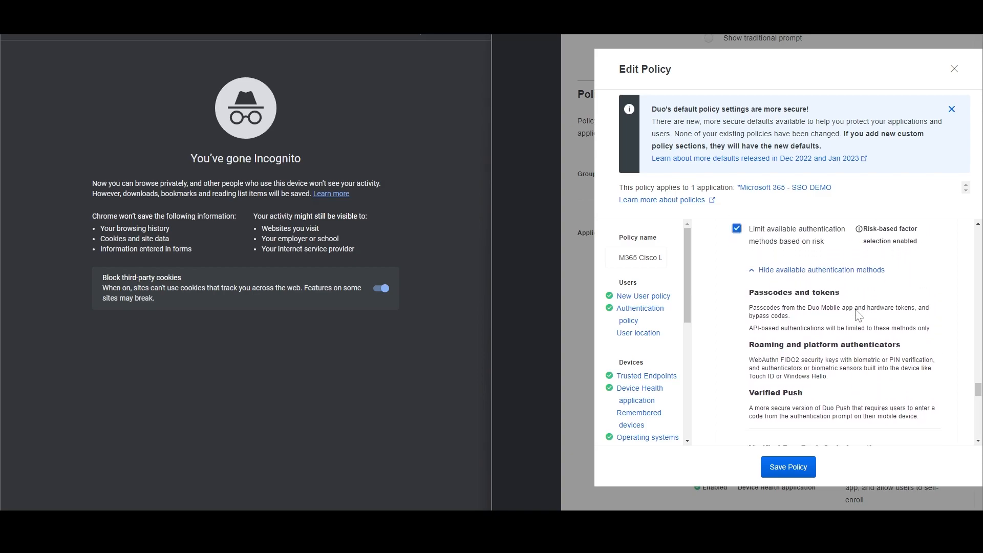
scroll(859, 315, down, 1)
scroll(866, 288, down, 2)
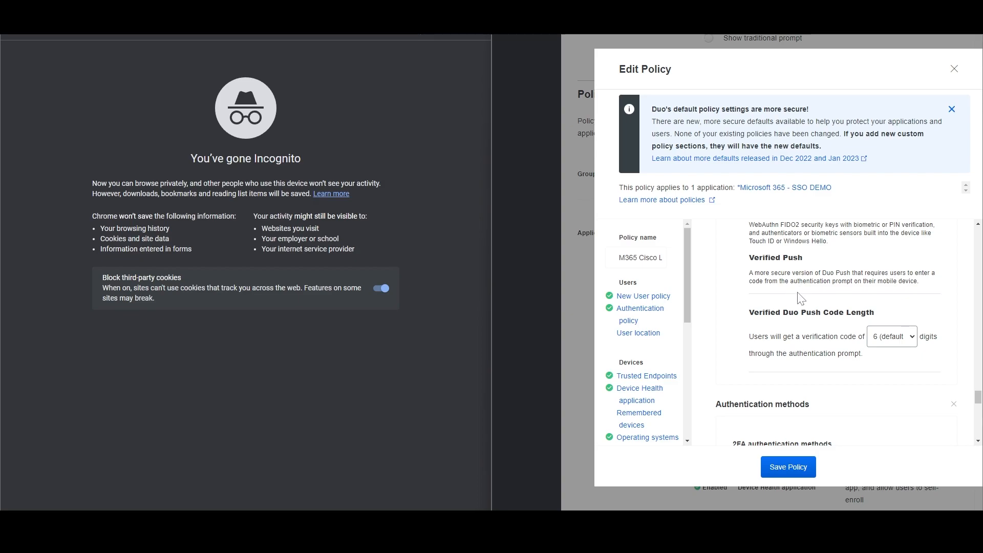
scroll(822, 294, down, 1)
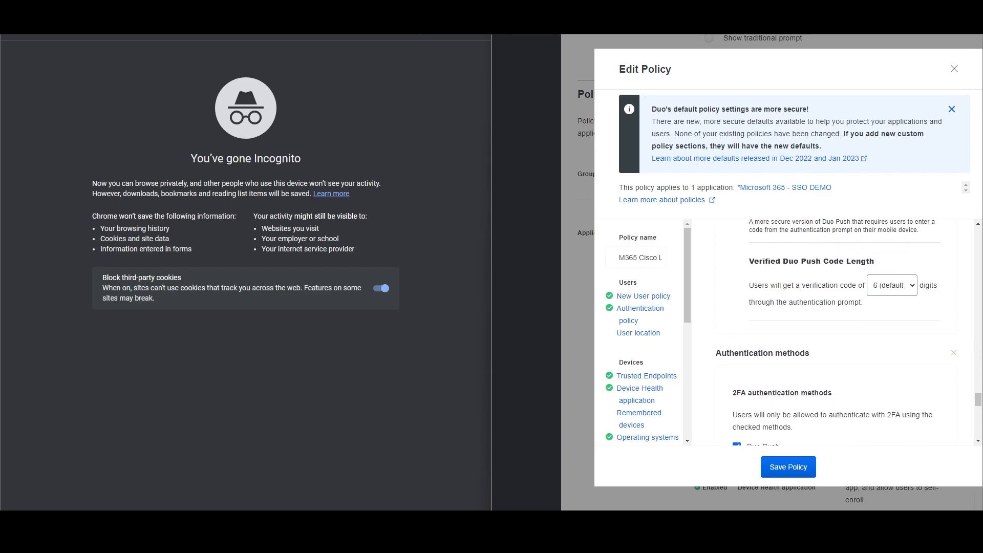
click(892, 285)
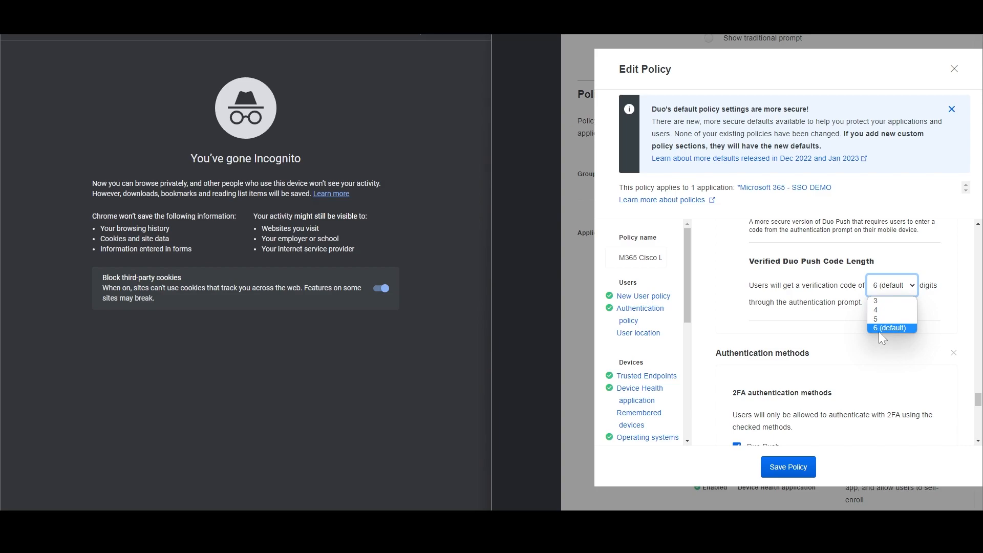
click(882, 303)
scroll(859, 321, down, 2)
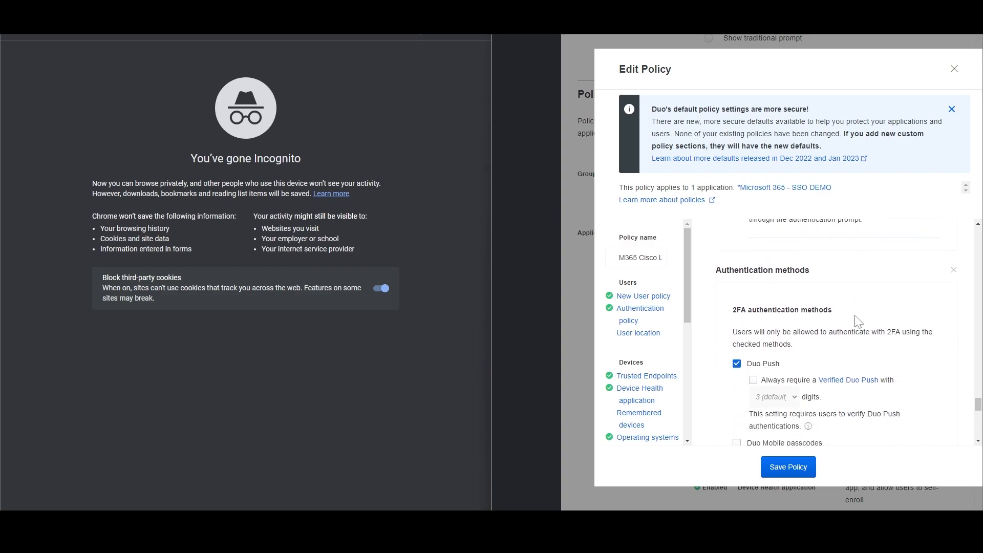
scroll(859, 321, up, 1)
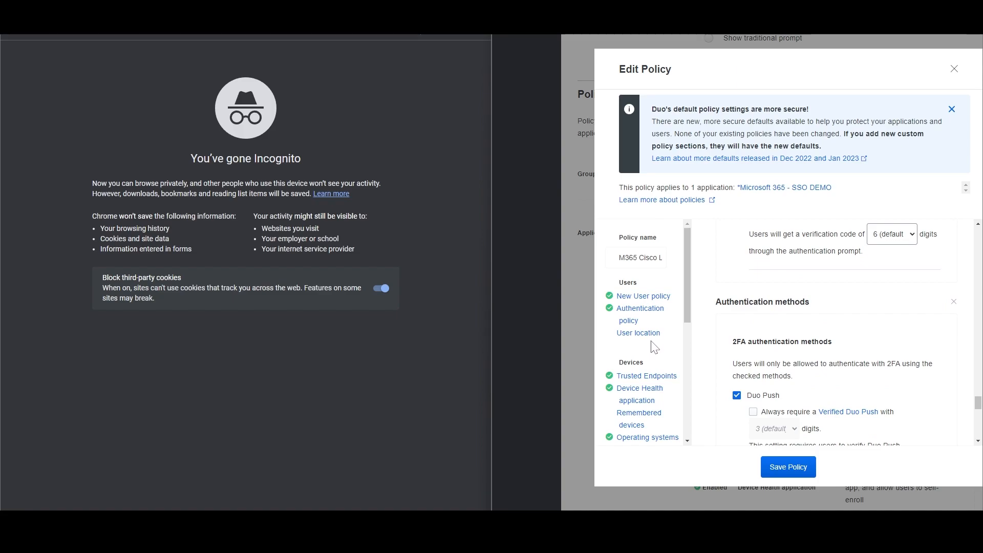
scroll(655, 348, down, 2)
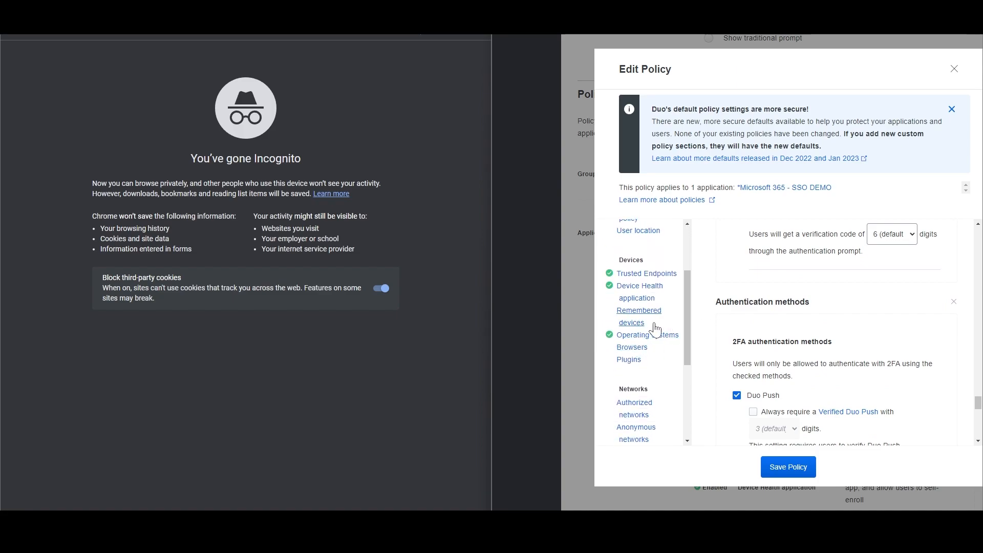
click(655, 326)
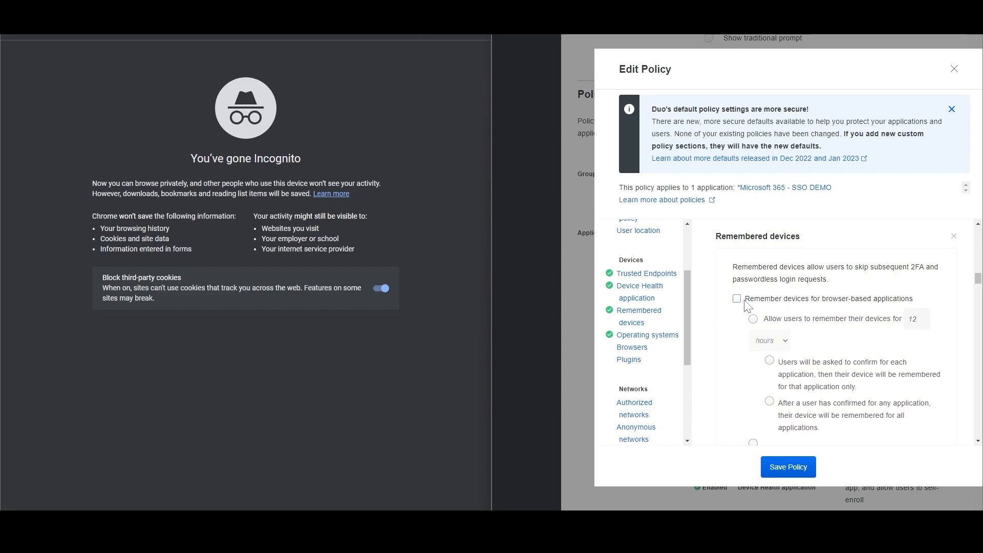
scroll(747, 305, down, 2)
scroll(746, 305, up, 2)
click(737, 298)
scroll(891, 283, down, 1)
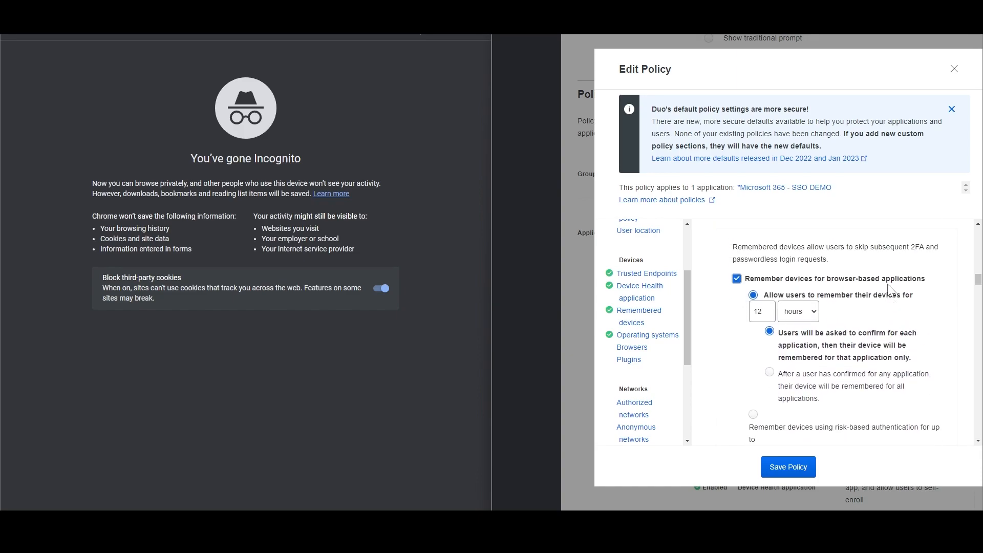
scroll(893, 284, up, 1)
scroll(812, 319, down, 1)
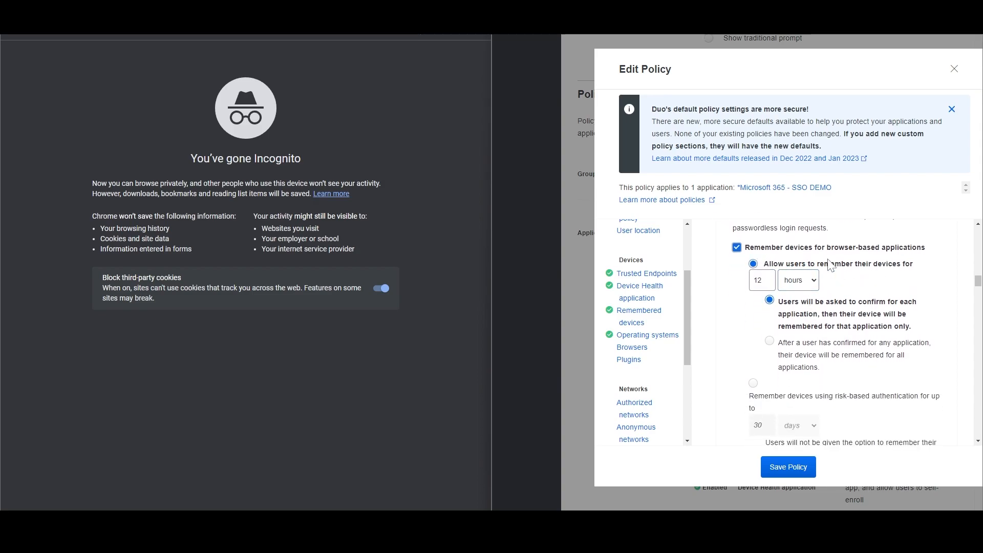
click(797, 281)
click(846, 279)
scroll(845, 302, down, 1)
scroll(783, 305, up, 1)
scroll(835, 307, down, 2)
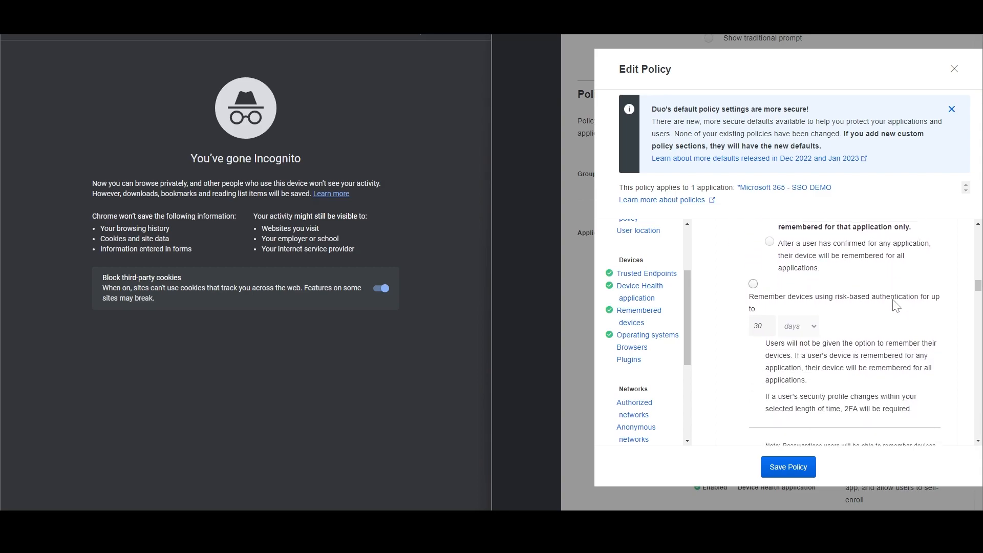
scroll(895, 306, up, 1)
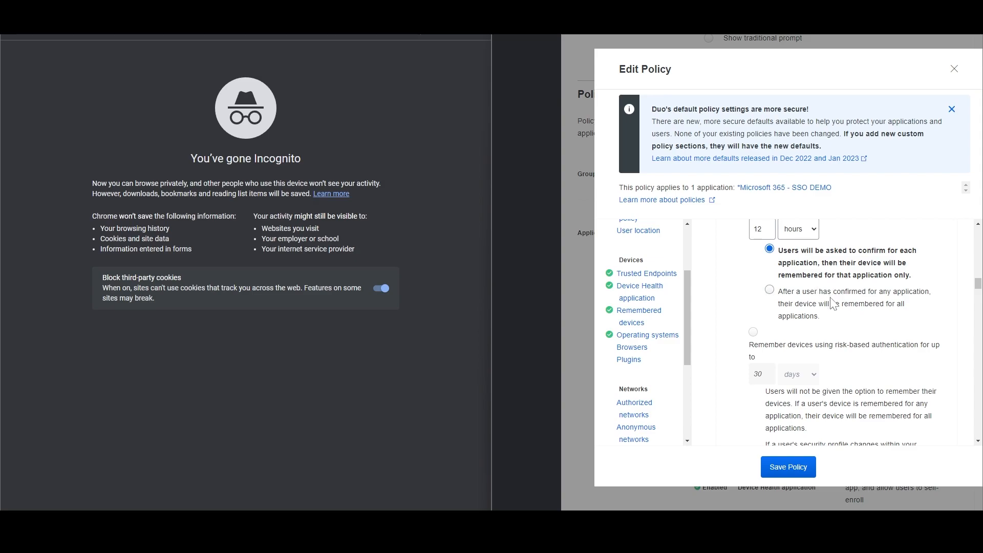
scroll(834, 301, up, 2)
scroll(841, 292, down, 1)
scroll(843, 291, up, 1)
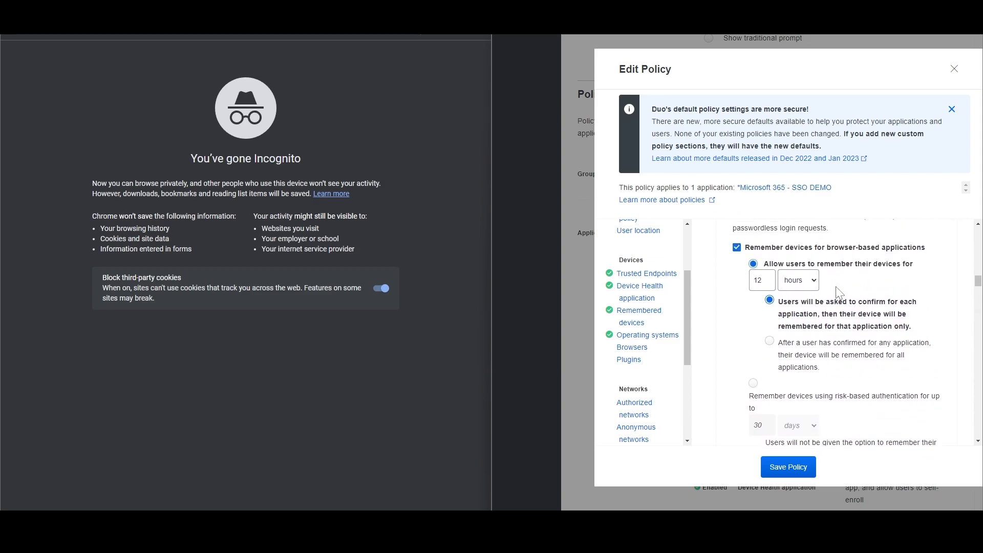
scroll(840, 293, down, 2)
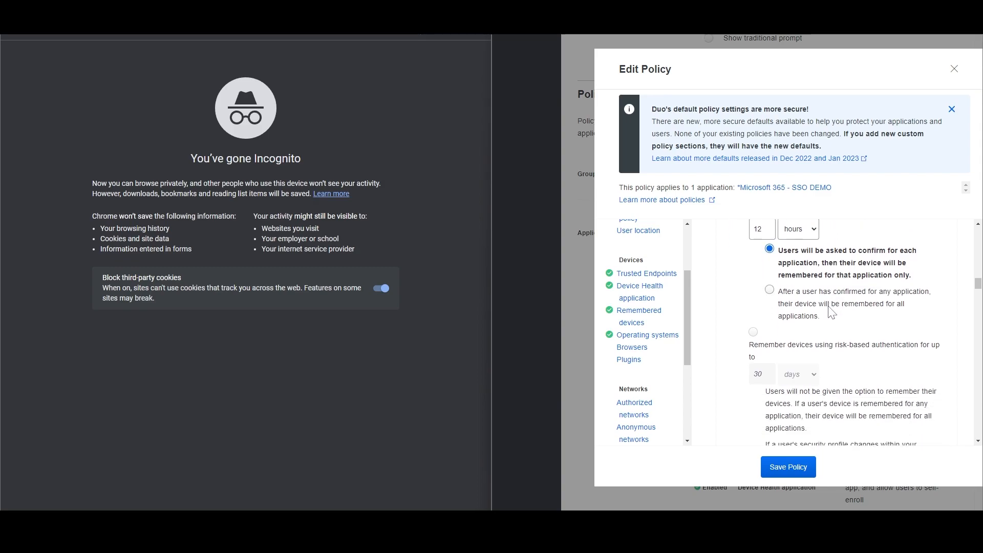
scroll(828, 313, down, 2)
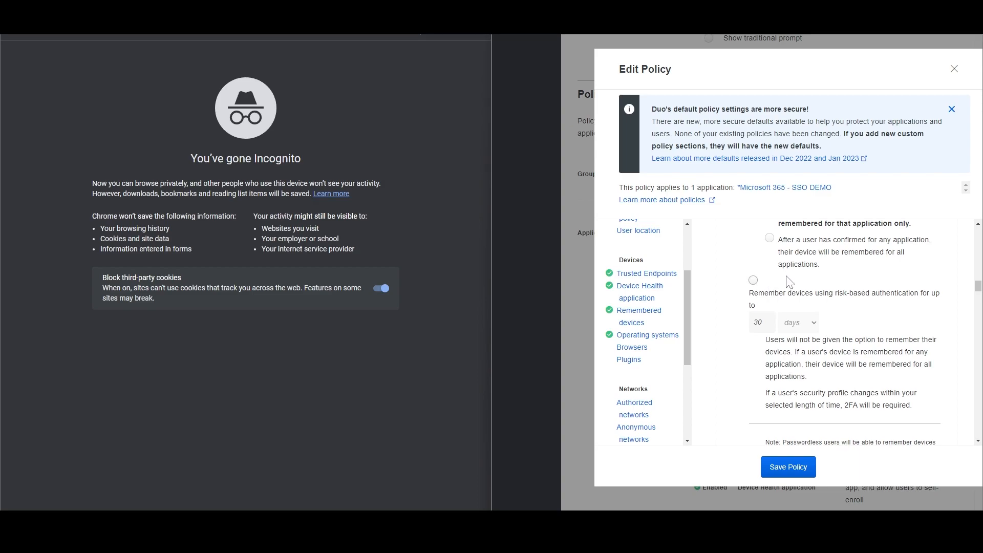
scroll(778, 286, down, 1)
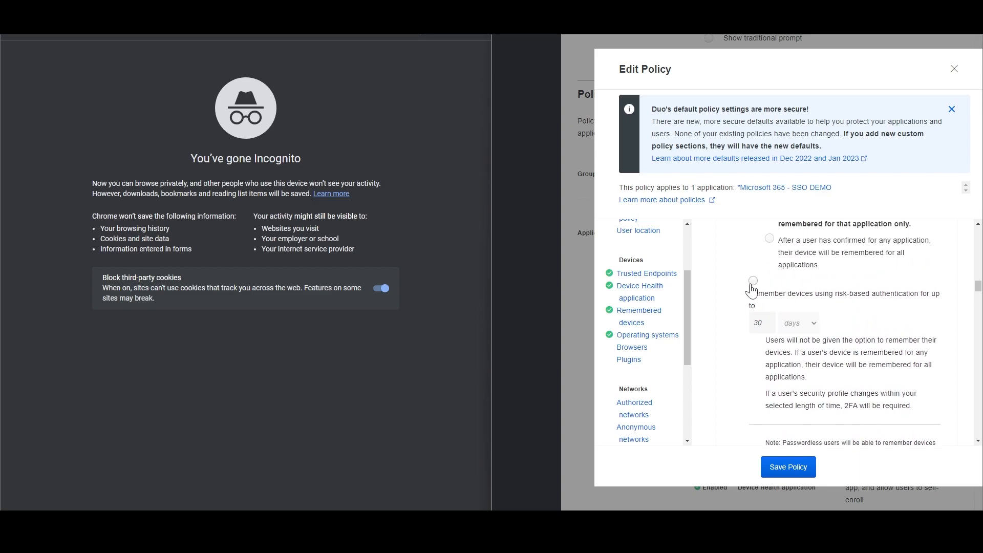
Remember devices using risk-based authentication for up to 30 days.
click(753, 280)
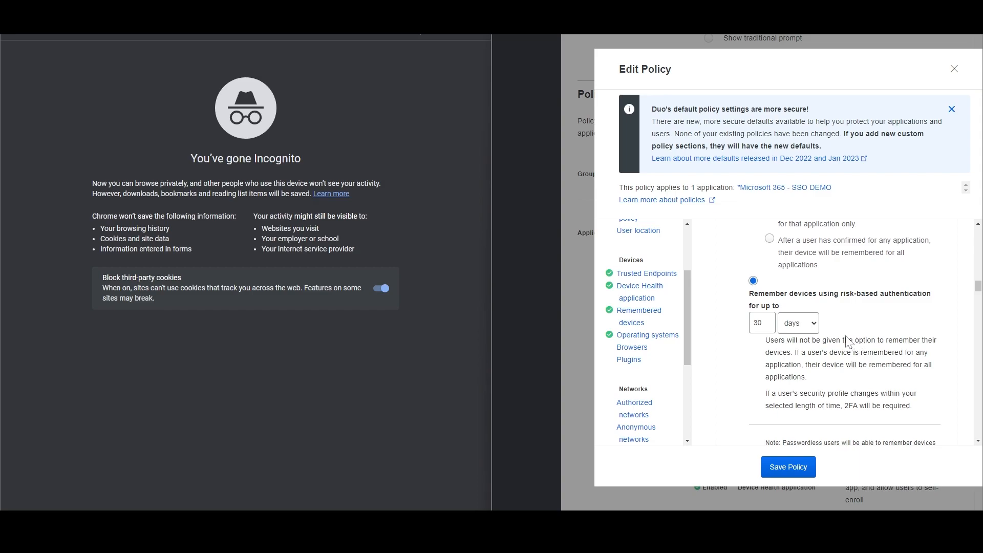
click(784, 324)
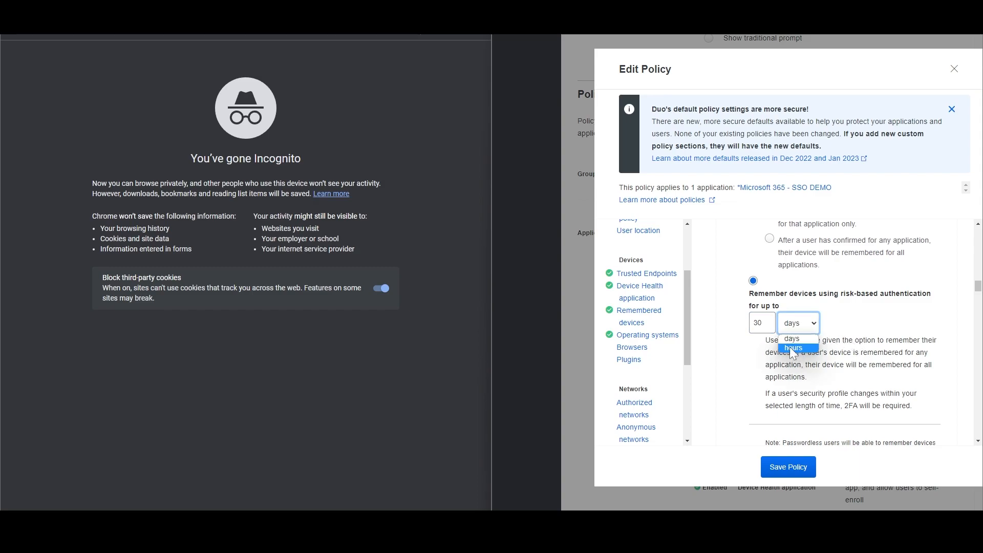
click(742, 333)
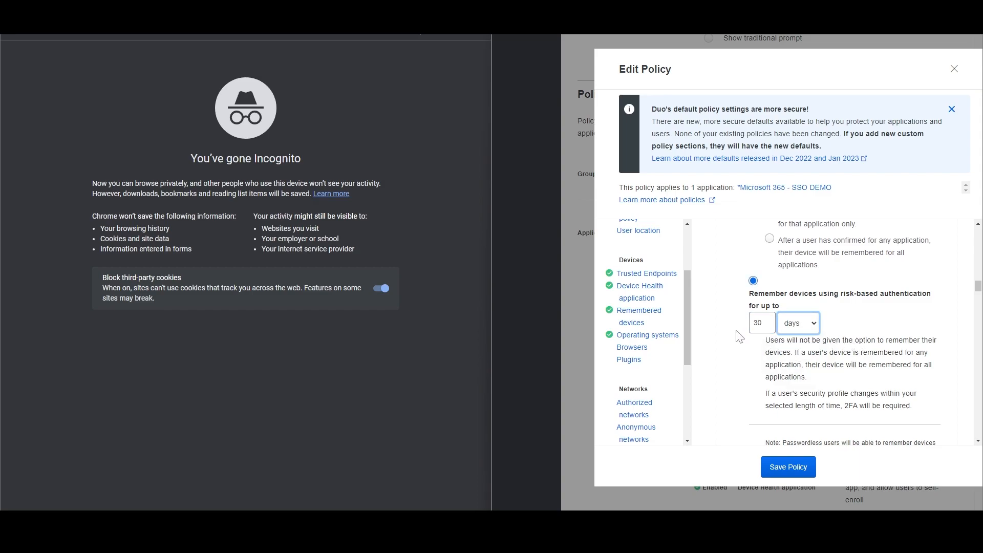
click(813, 323)
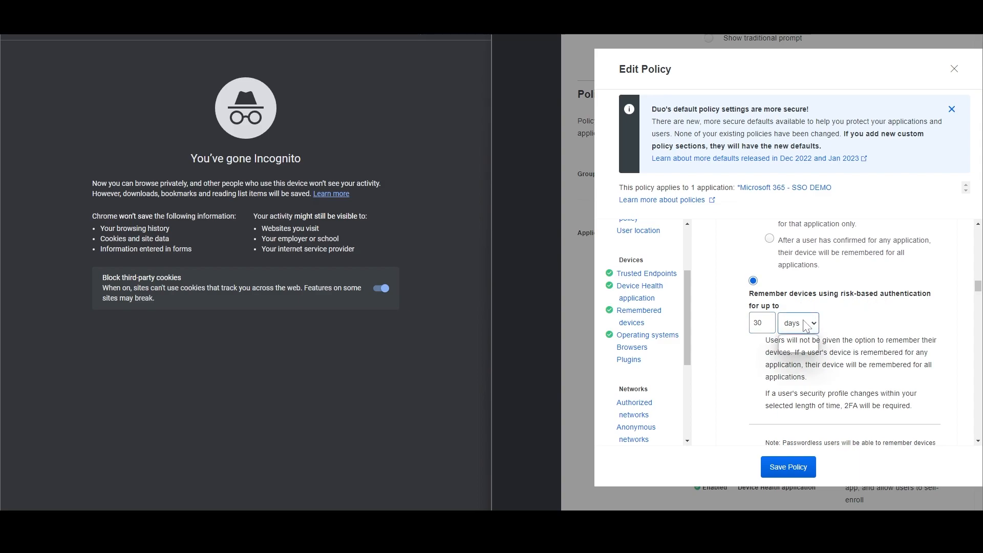
click(858, 333)
scroll(852, 325, down, 1)
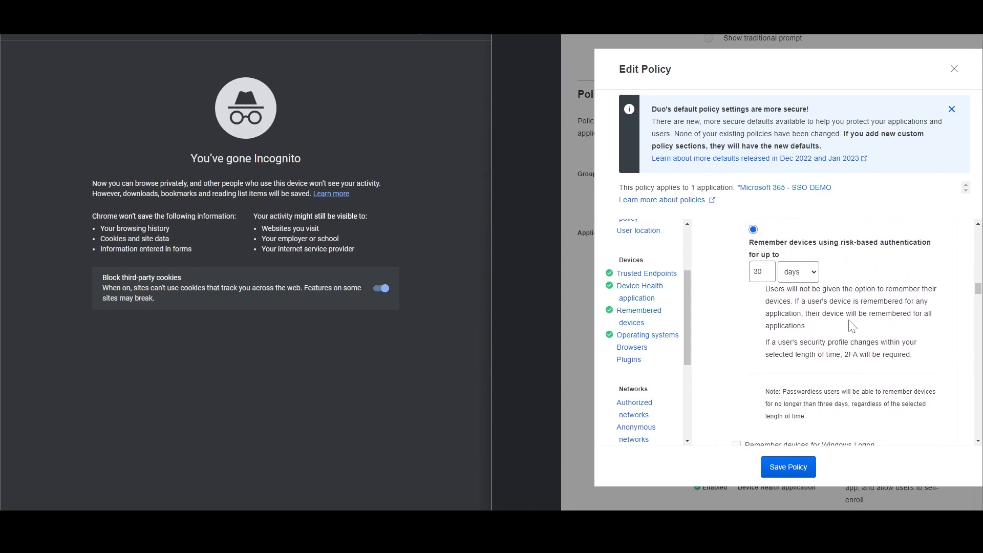
scroll(902, 279, down, 1)
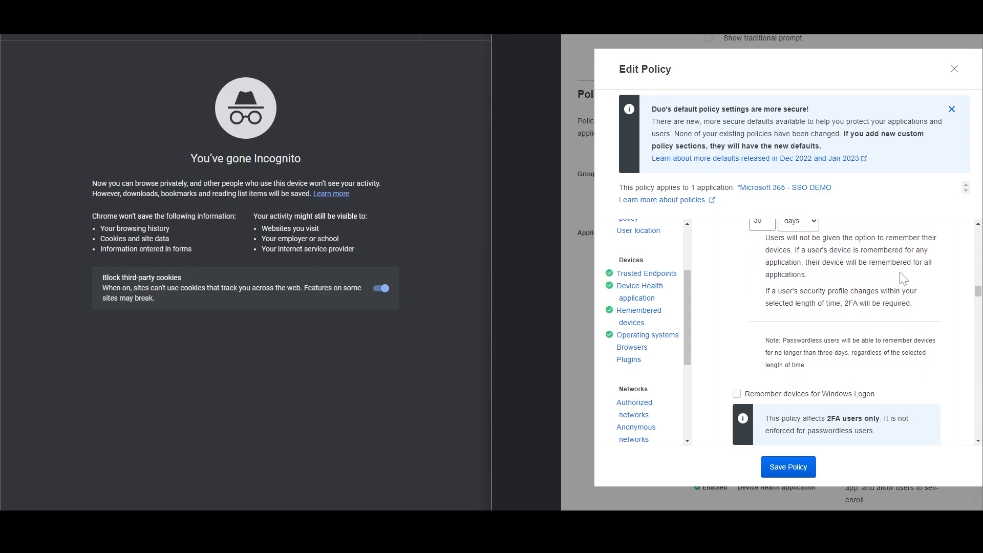
scroll(898, 281, up, 1)
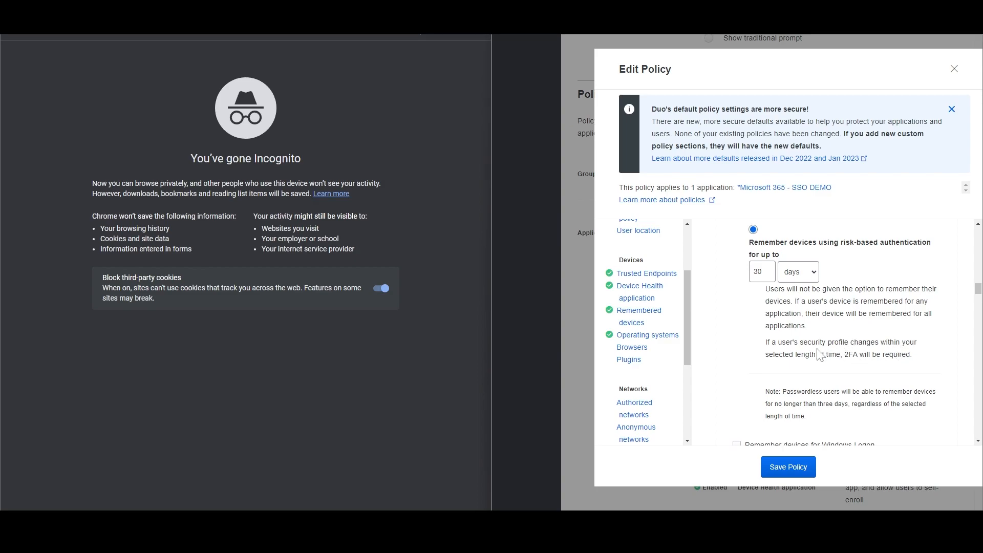
click(762, 272)
double_click(759, 271)
Save the policy and the Microsoft 365 - SSO DEMO application settings.
click(799, 457)
scroll(842, 395, down, 15)
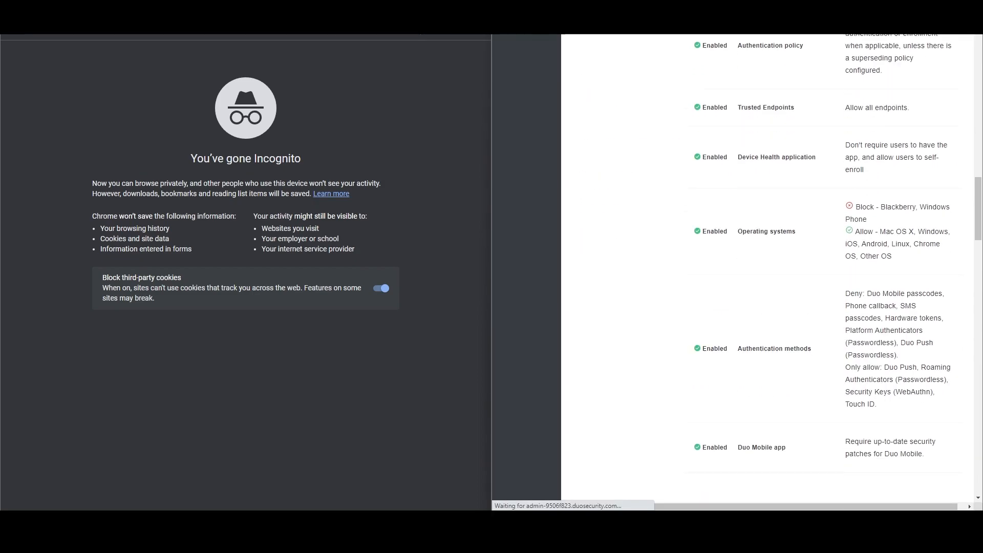
scroll(917, 374, down, 20)
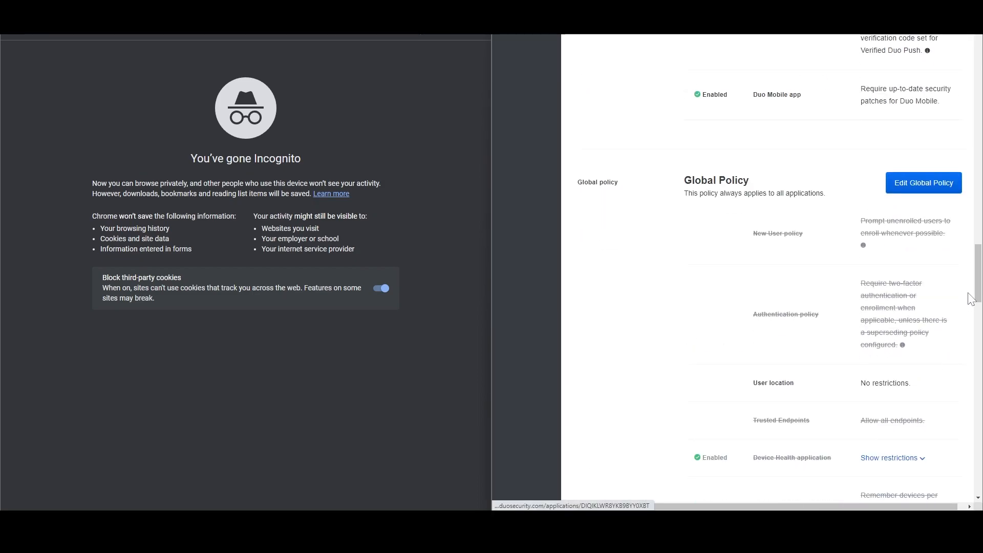
click(702, 447)
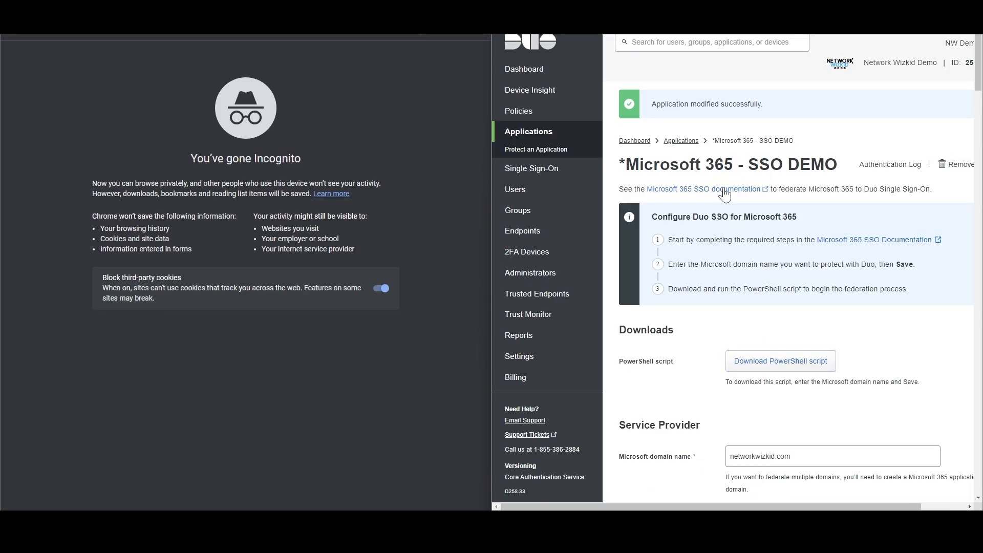
Load office.com in the signed-out tab, start signing in and submit the SSO password to trigger a Duo Push.
click(661, 10)
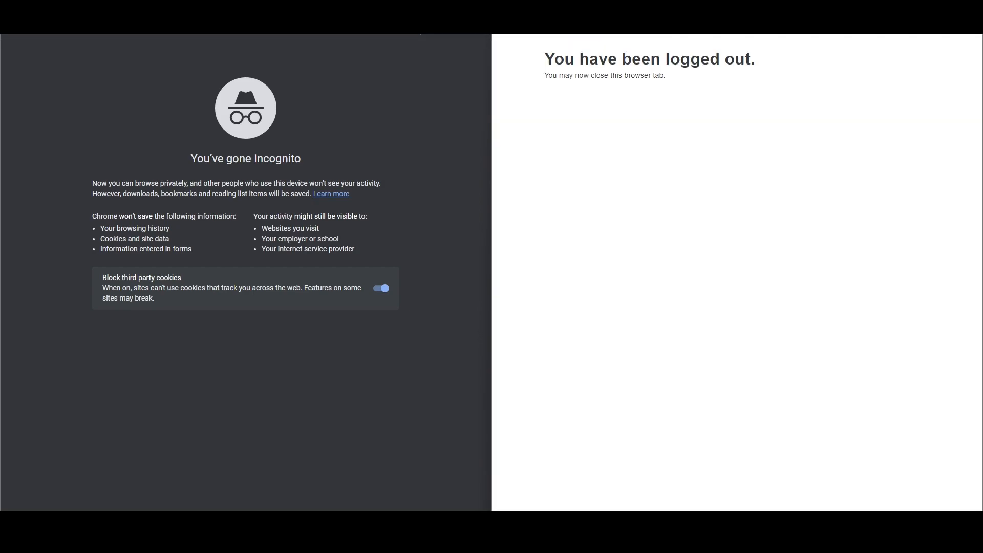
text(off)
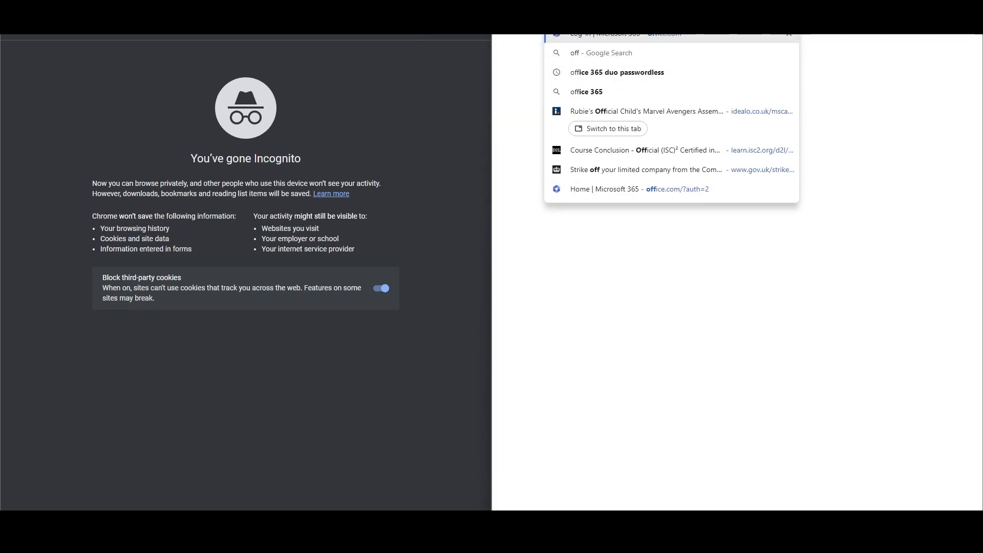
key(Return)
scroll(589, 331, down, 3)
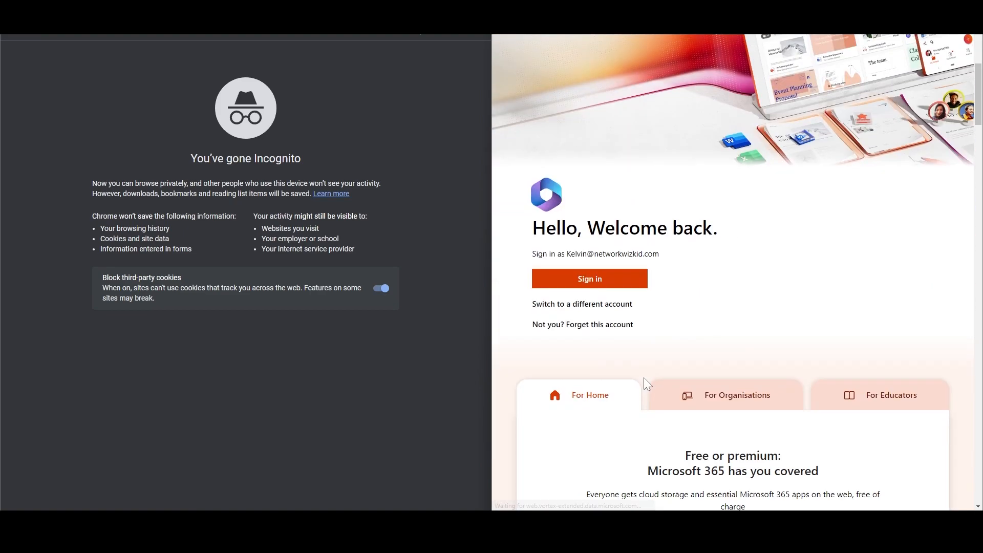
click(614, 272)
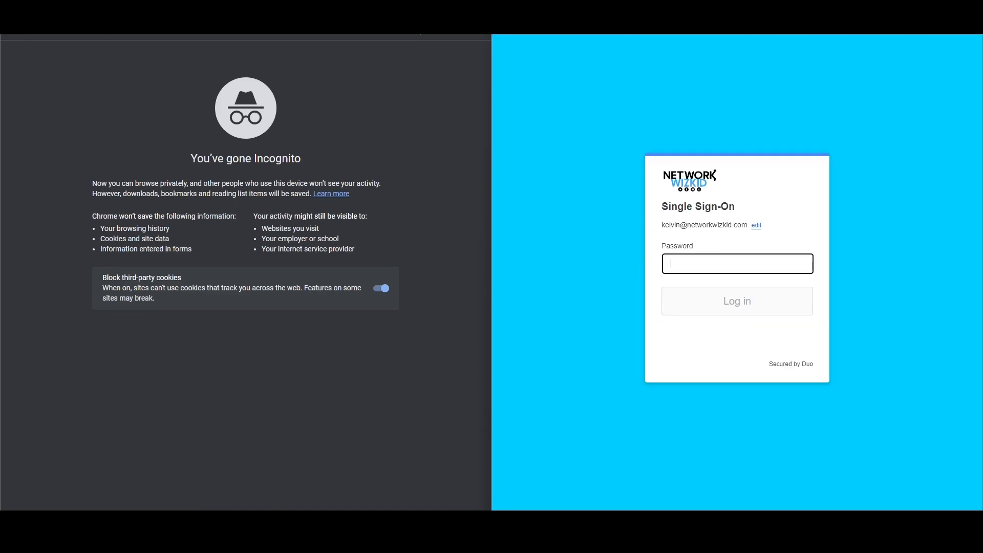
text(•)
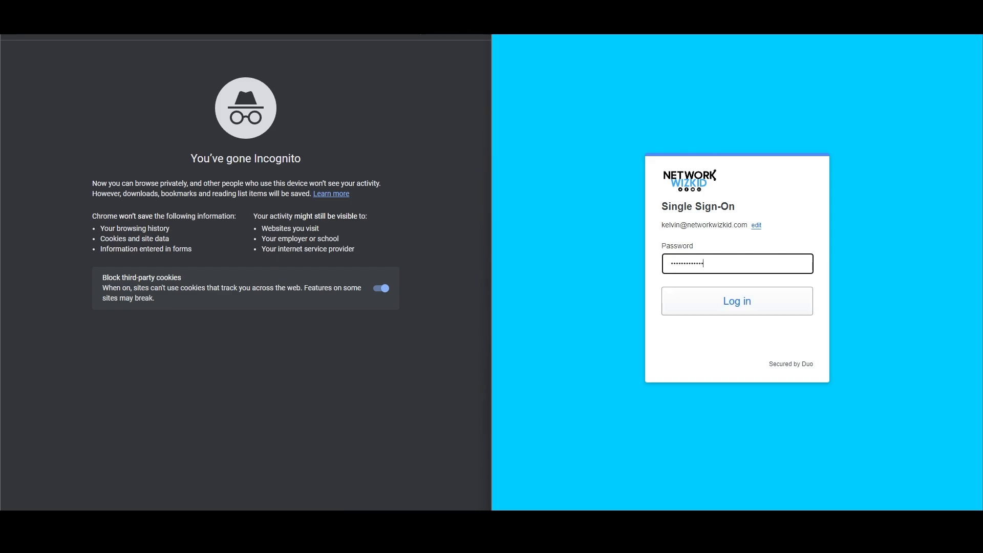
key(Return)
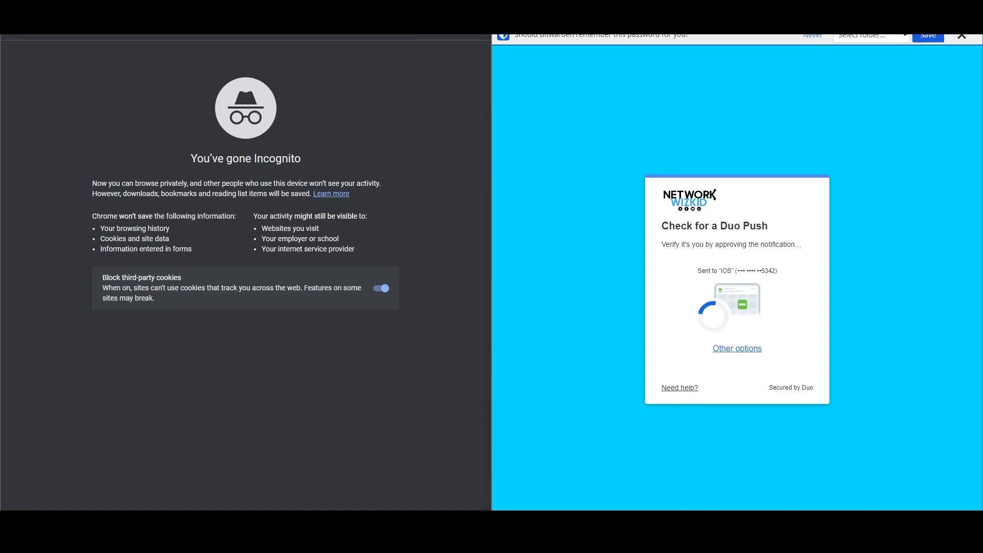
Approve the Duo Push on the phone, answer No to 'Stay signed in?', then sign out of Microsoft 365.
drag(980, 37, 844, 65)
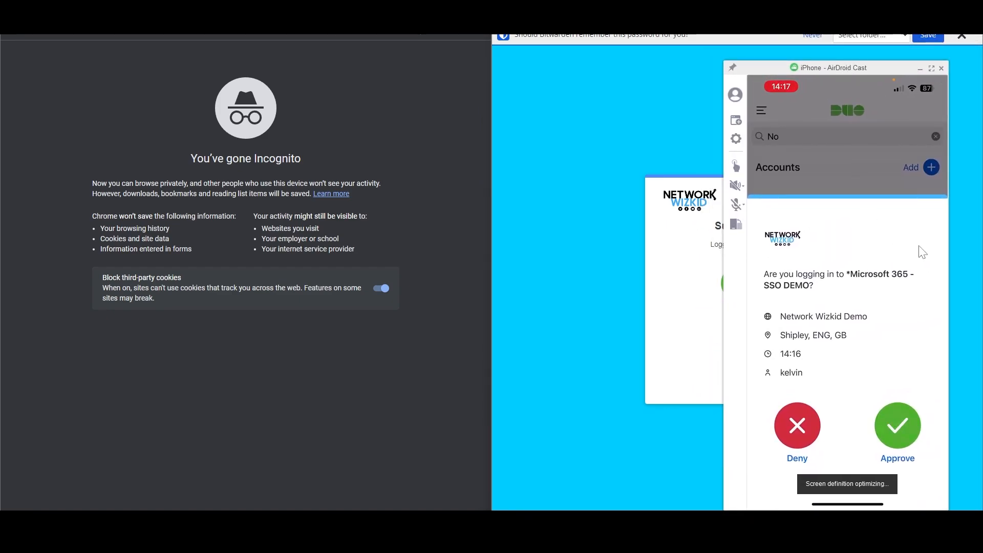
drag(883, 71, 982, 115)
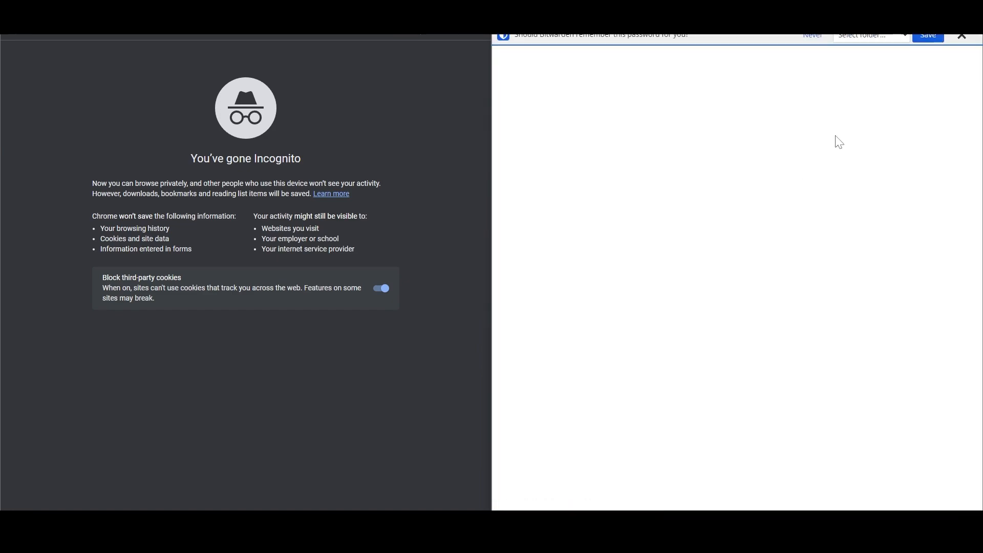
click(963, 35)
click(757, 318)
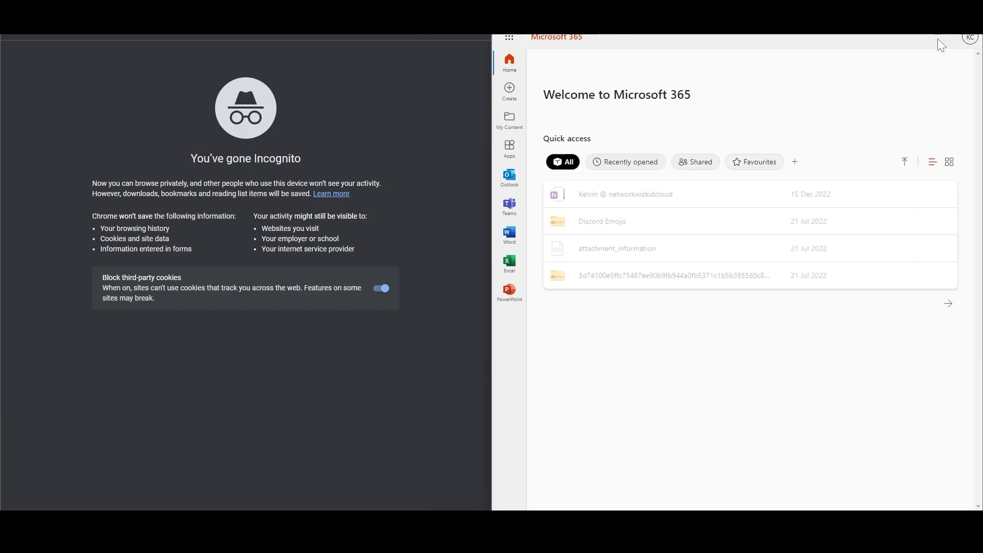
click(971, 40)
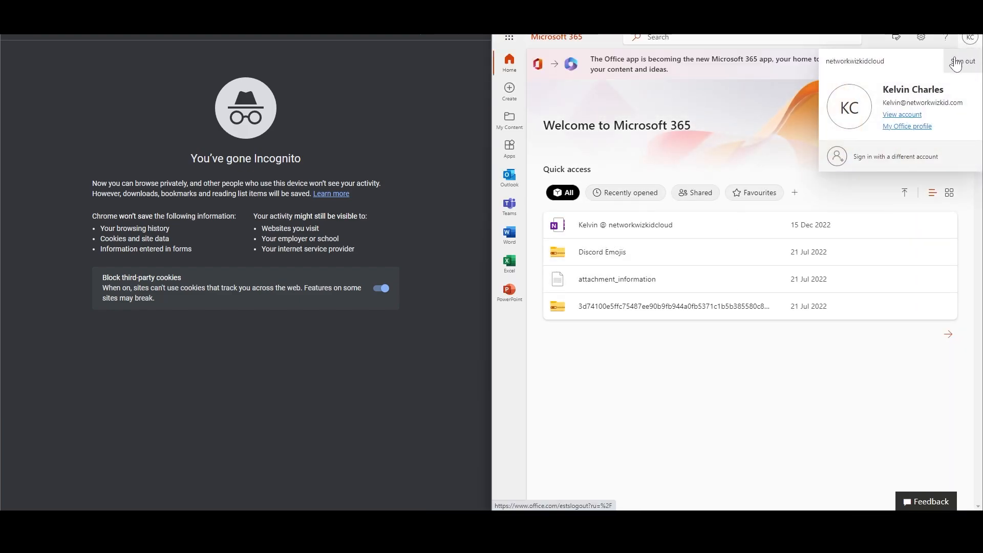
click(954, 64)
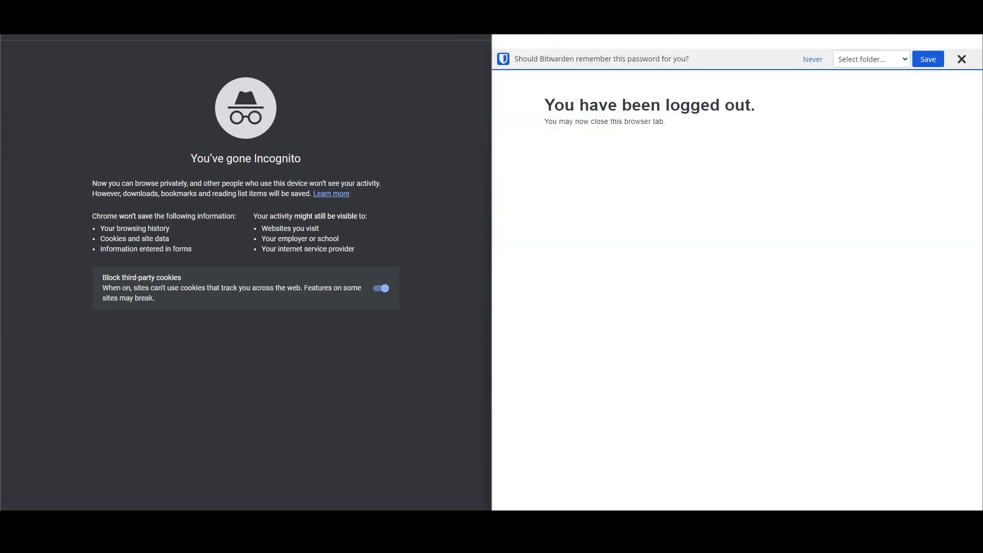
Reload office.com, sign in with the remembered account without staying signed in, then sign out.
text(office.com)
key(Return)
scroll(748, 312, down, 4)
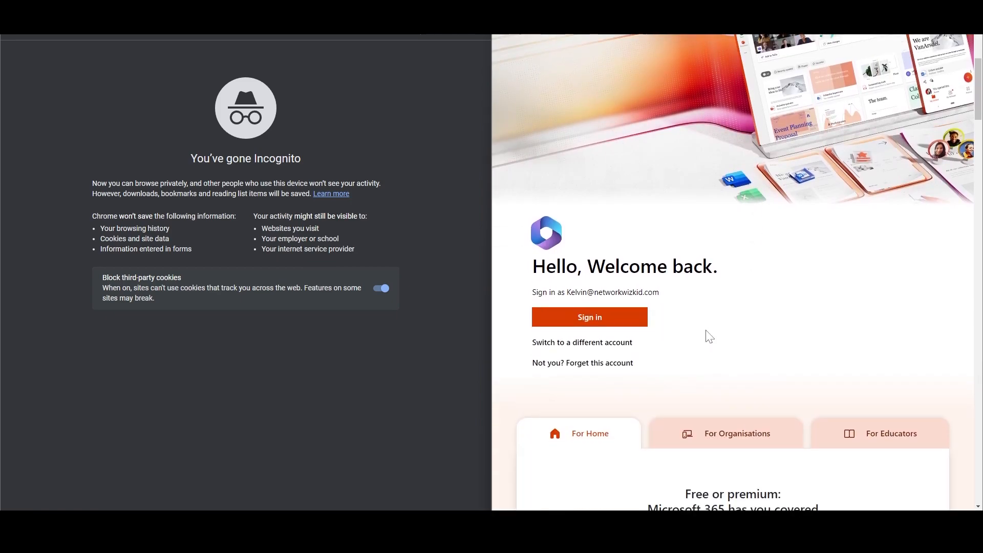
scroll(705, 336, up, 1)
scroll(620, 353, down, 2)
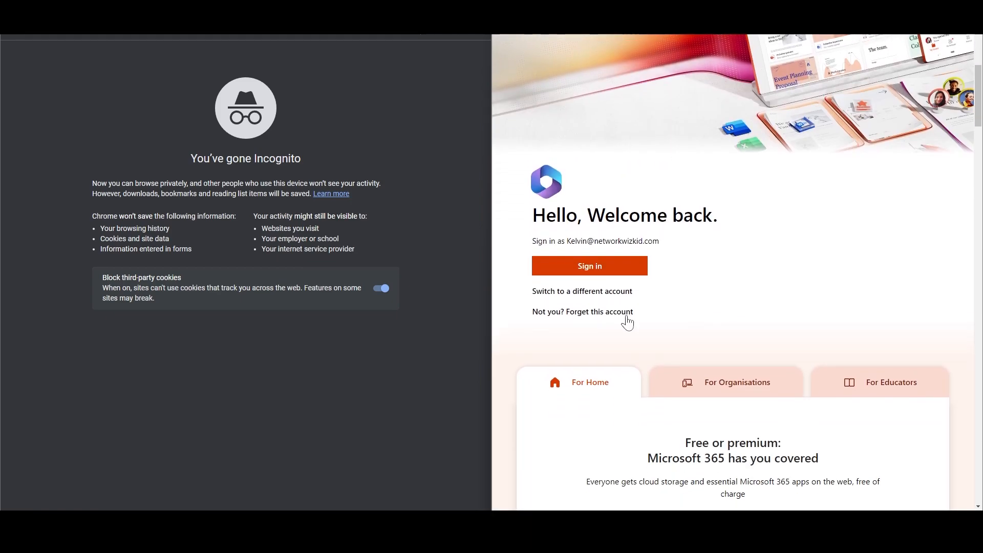
click(592, 269)
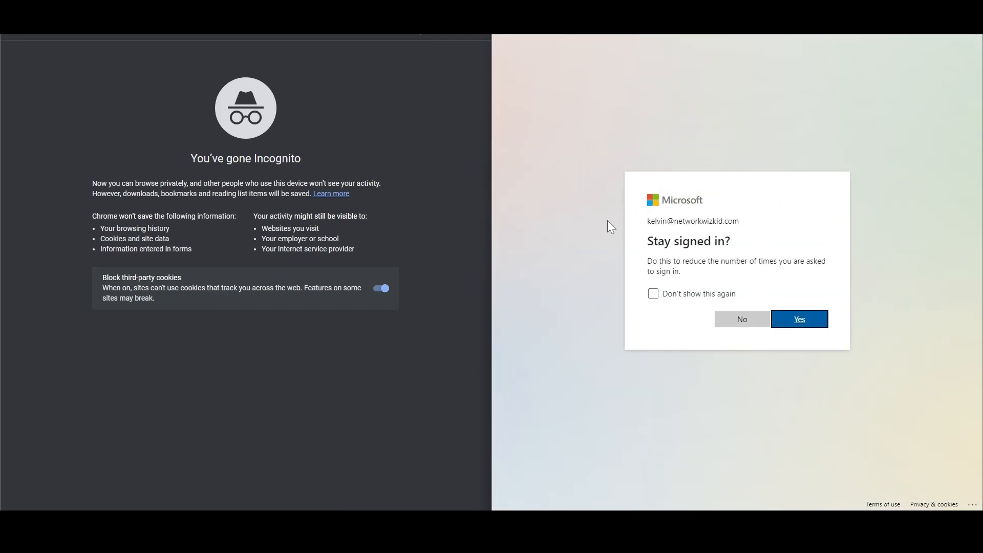
click(726, 320)
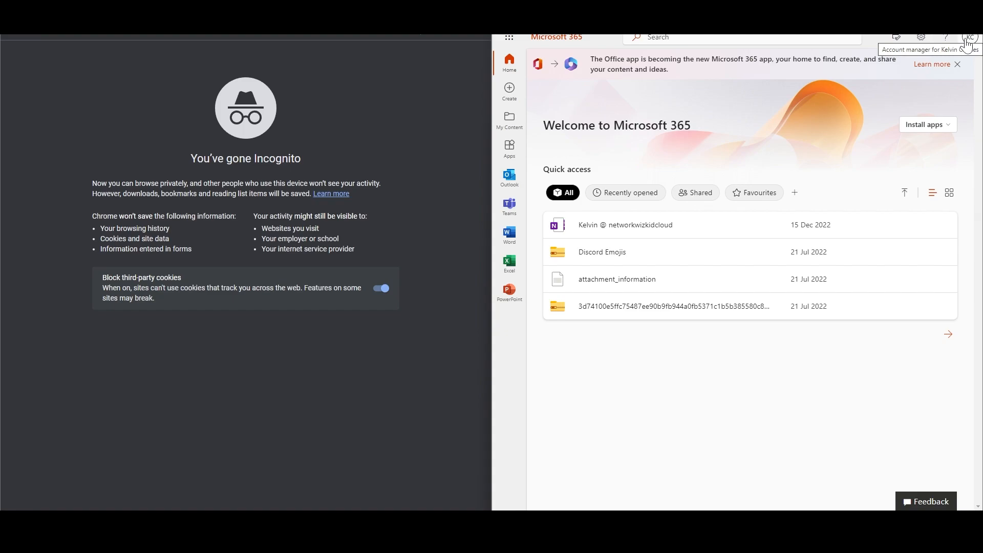
click(967, 39)
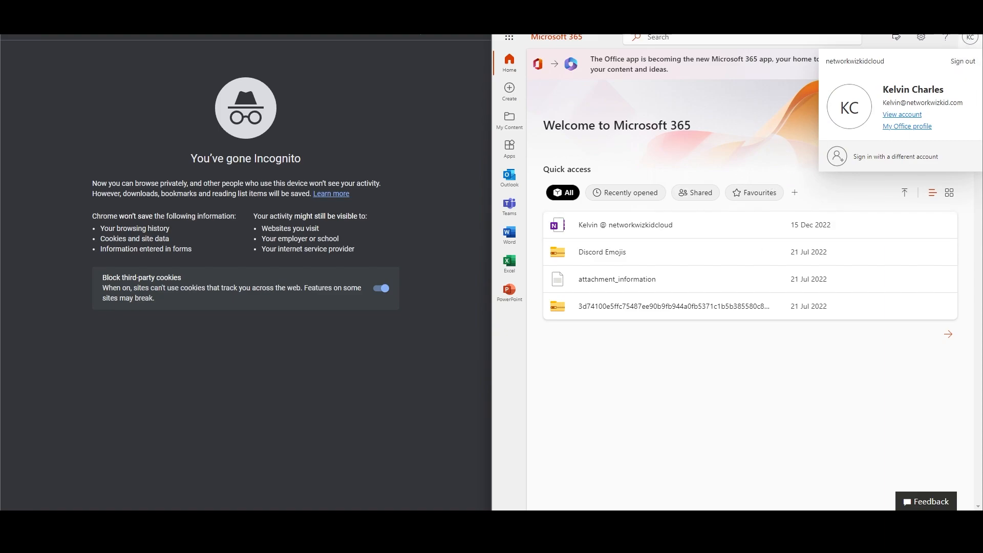
click(971, 65)
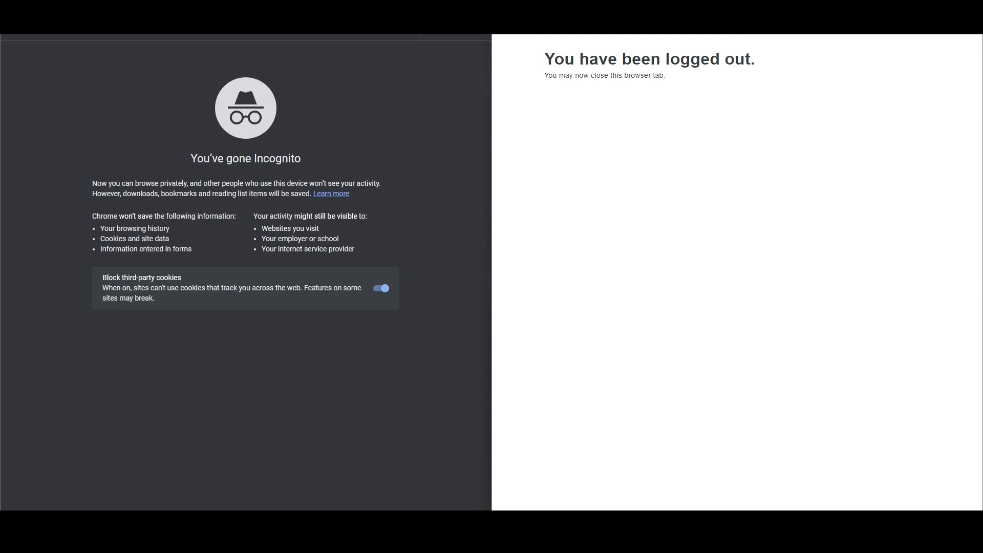
Close the logged-out tab and load office.com in the incognito window.
key(ctrl+w)
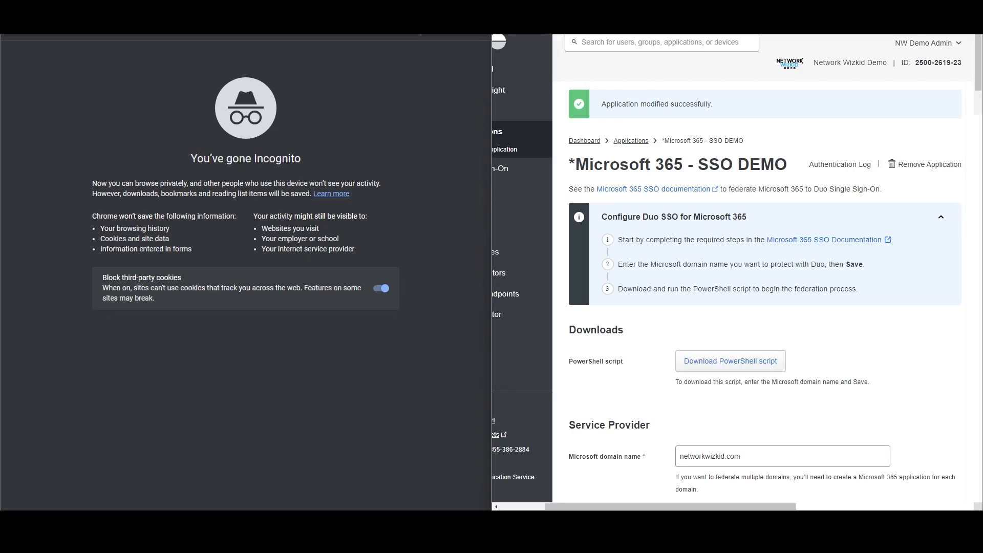
text(off)
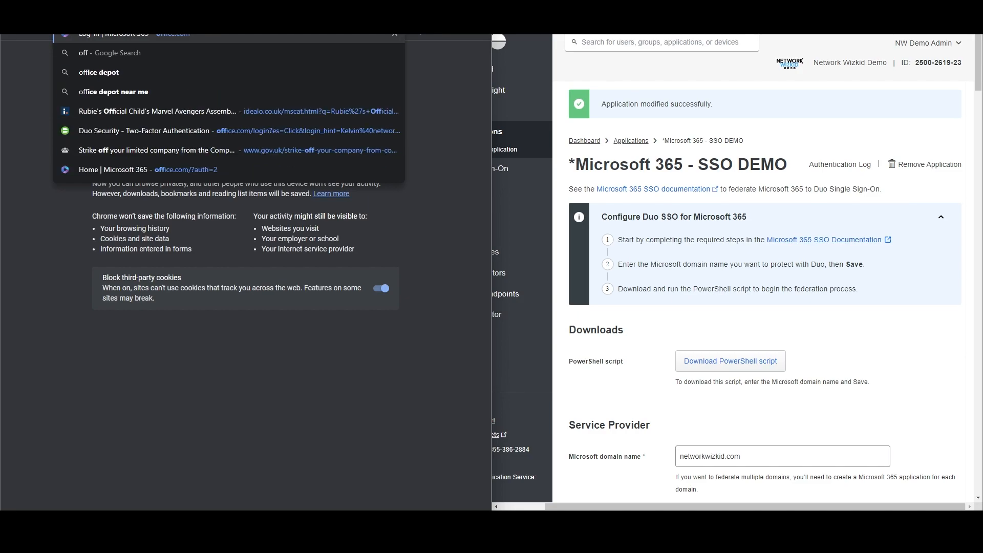
key(Return)
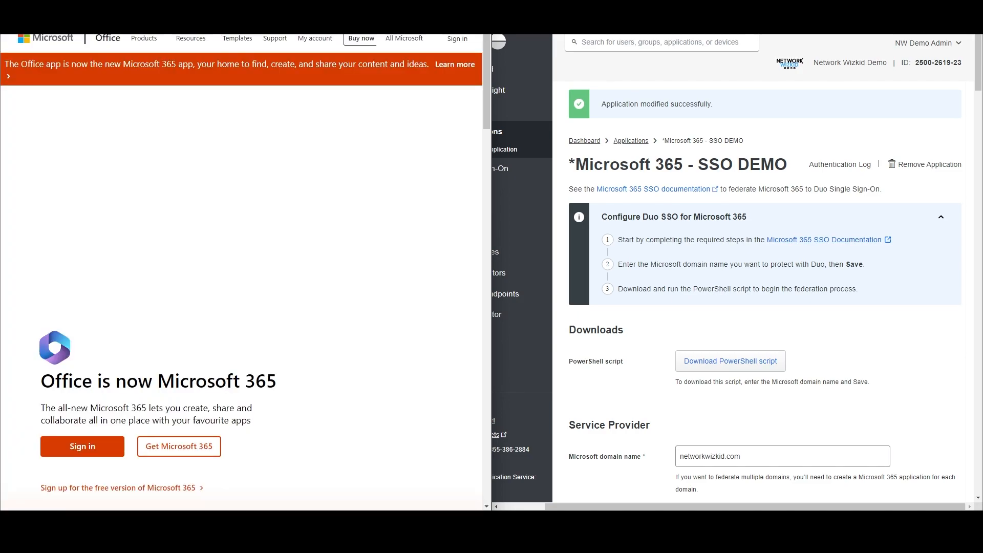
scroll(100, 351, down, 2)
Sign in with the account e-mail and password, then deny the Duo Push on the phone.
click(100, 350)
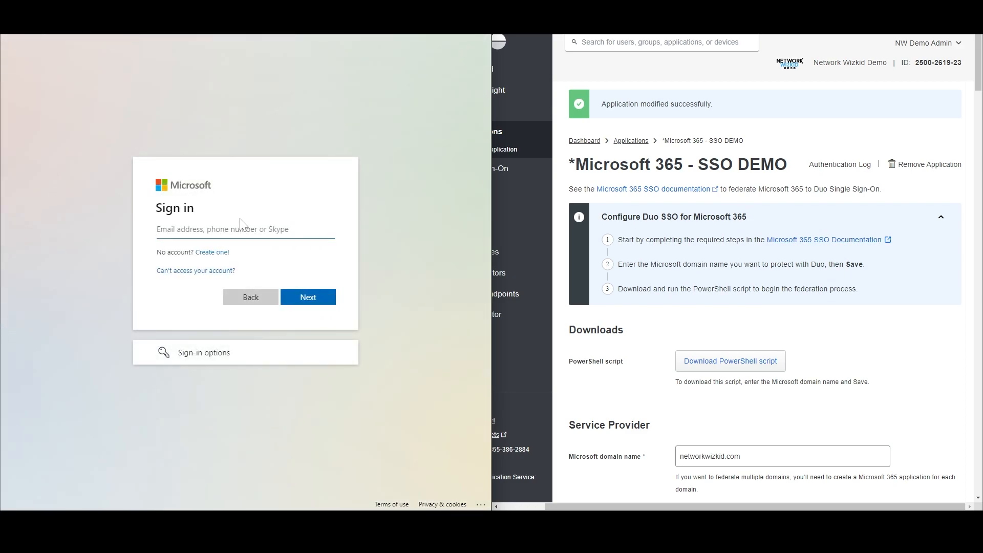
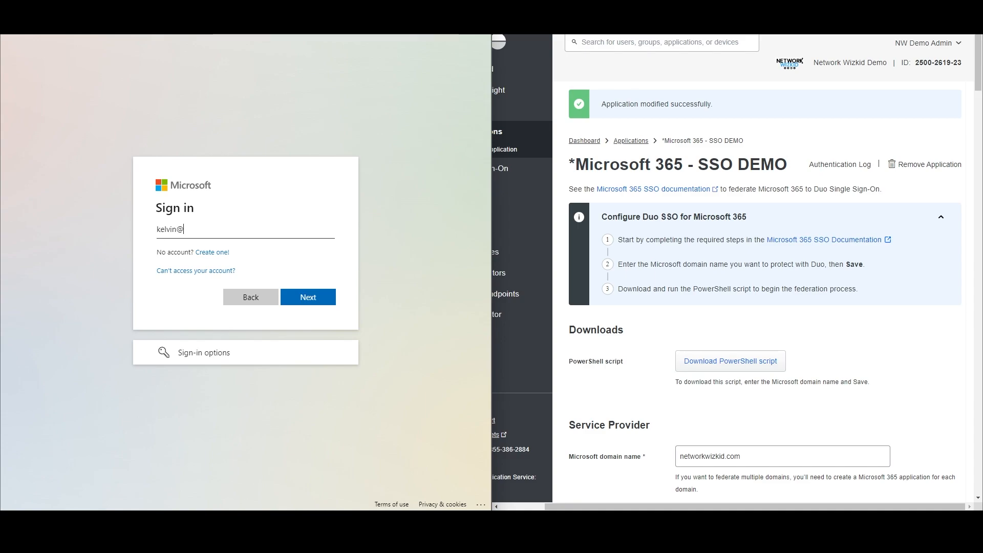
key(Return)
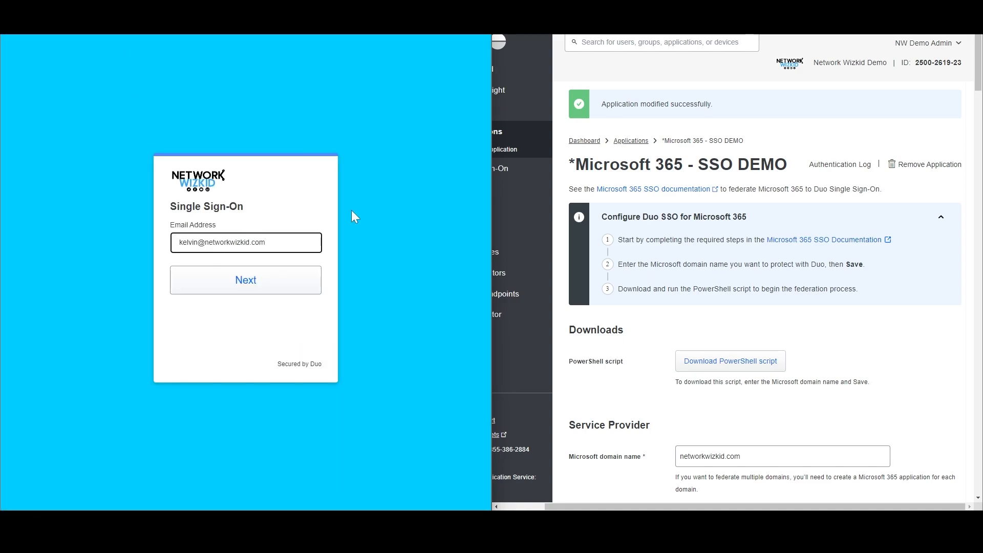
click(210, 281)
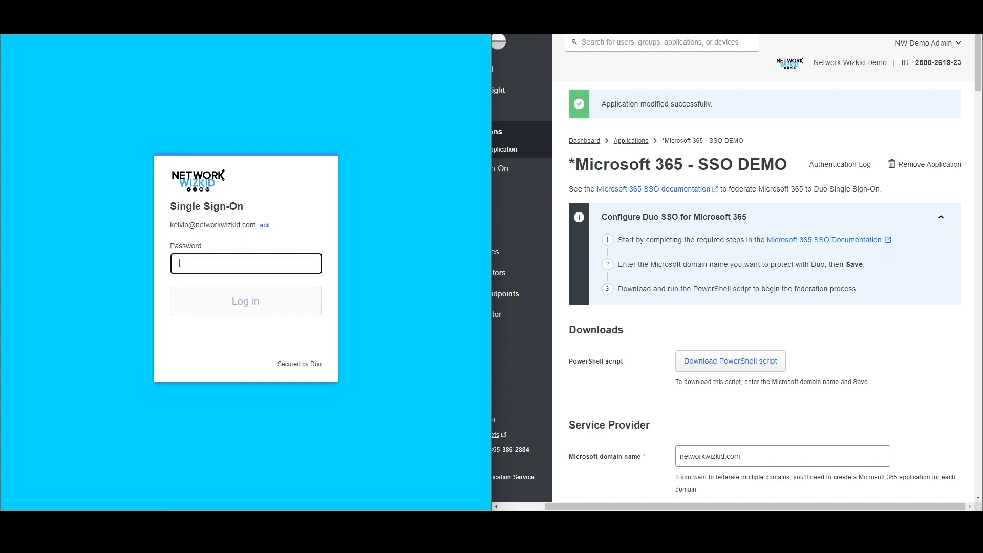
text(••)
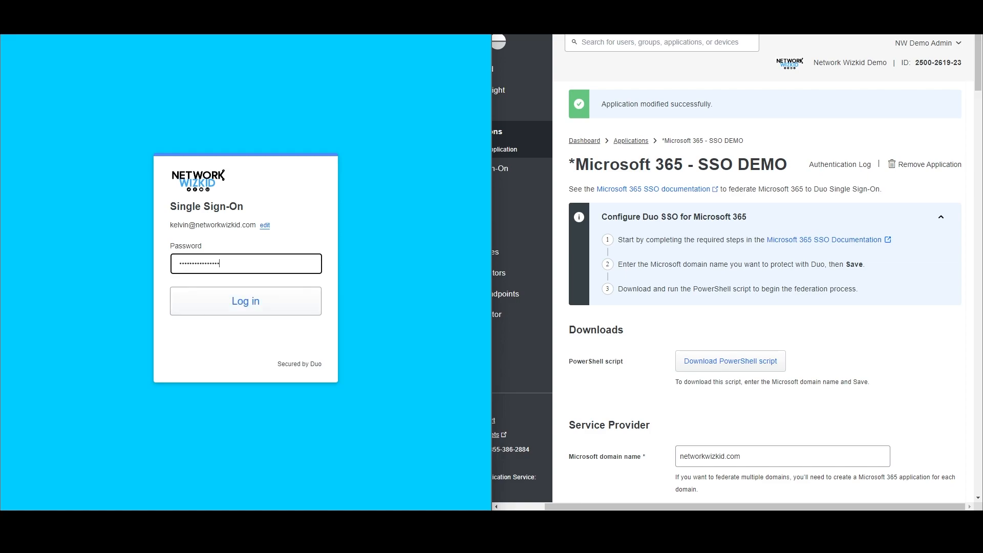
key(Return)
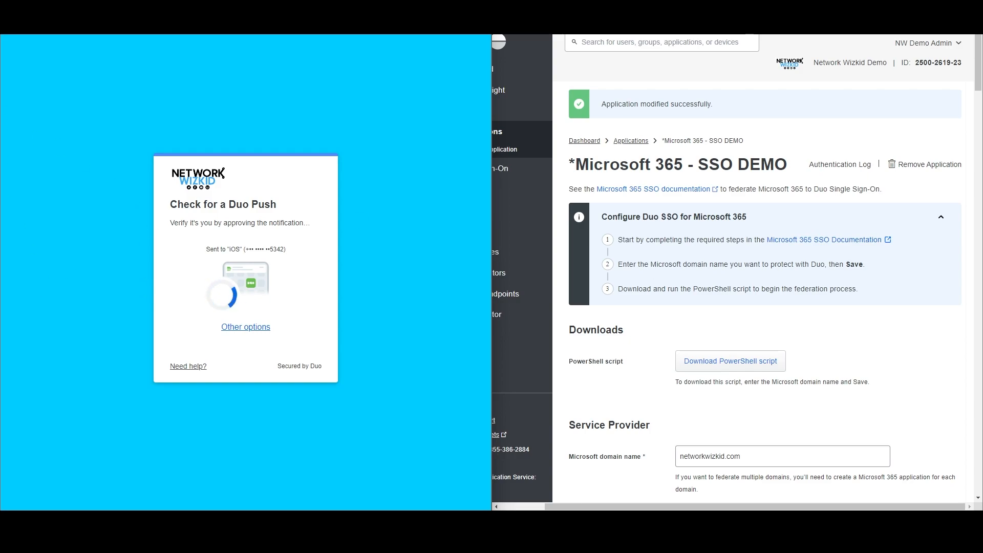
drag(982, 35, 814, 39)
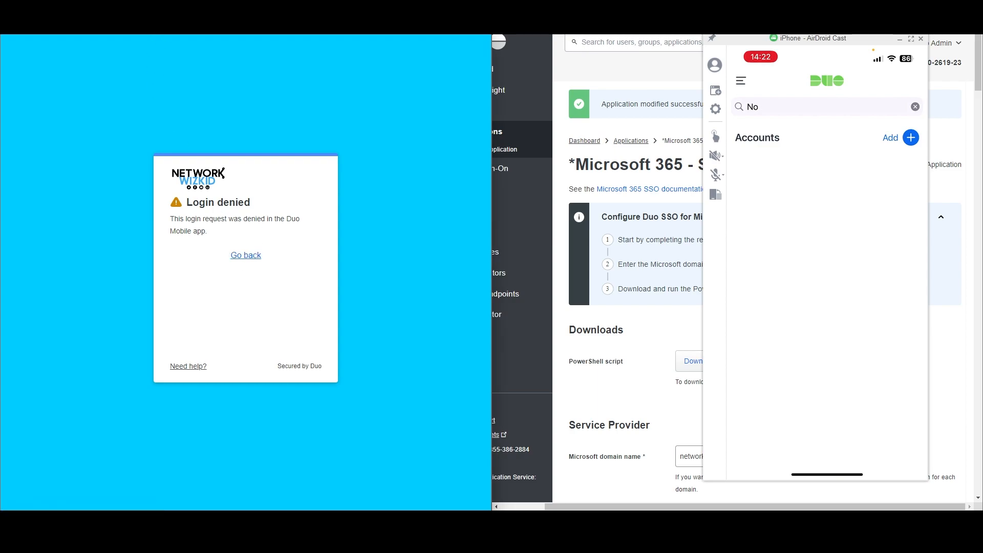
Reload office.com in incognito and start a new sign-in with the account e-mail.
text(off)
key(Return)
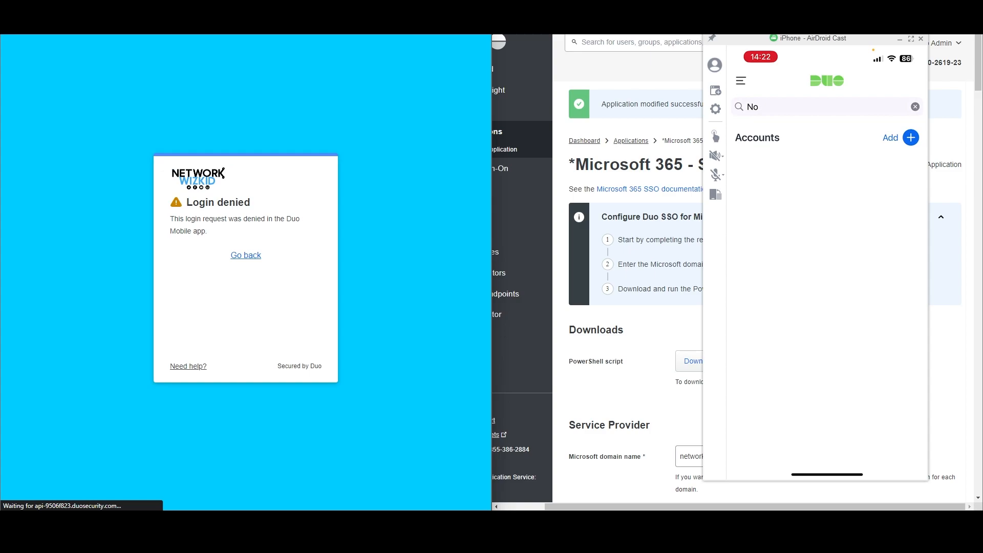
scroll(62, 338, down, 3)
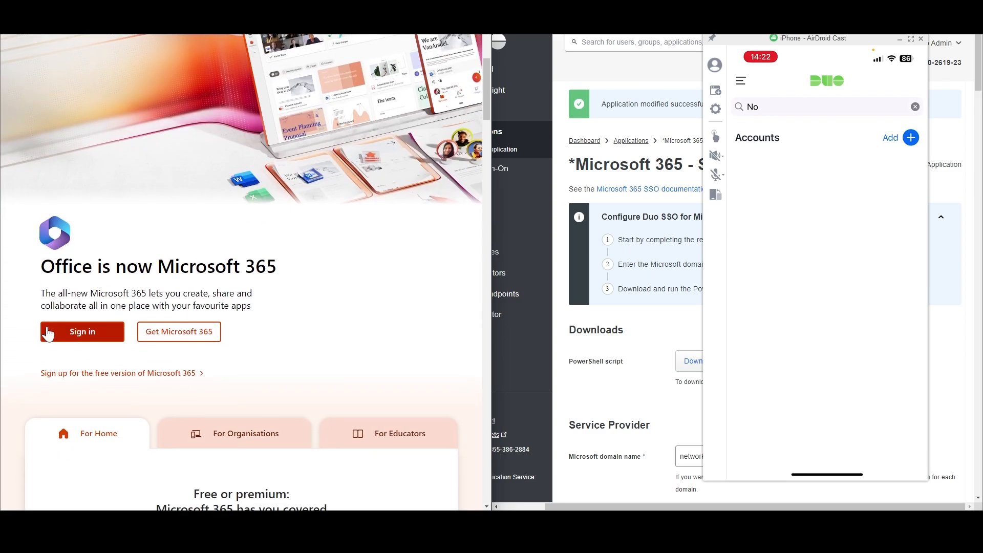
click(63, 340)
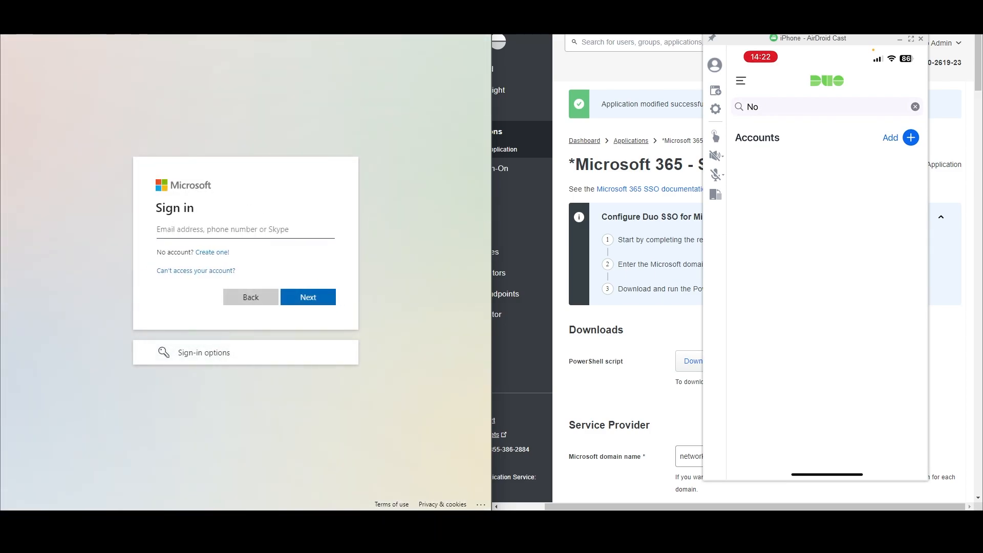
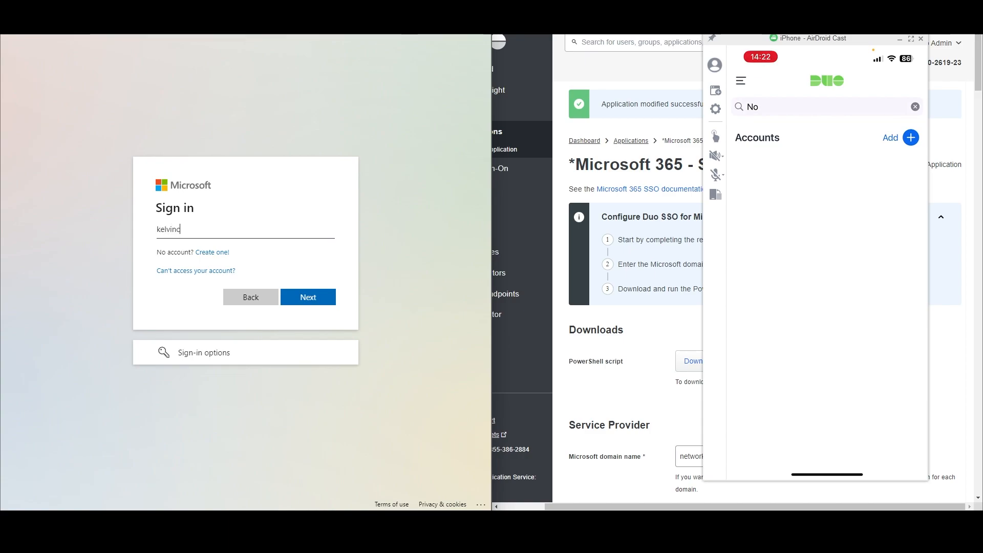
key(Return)
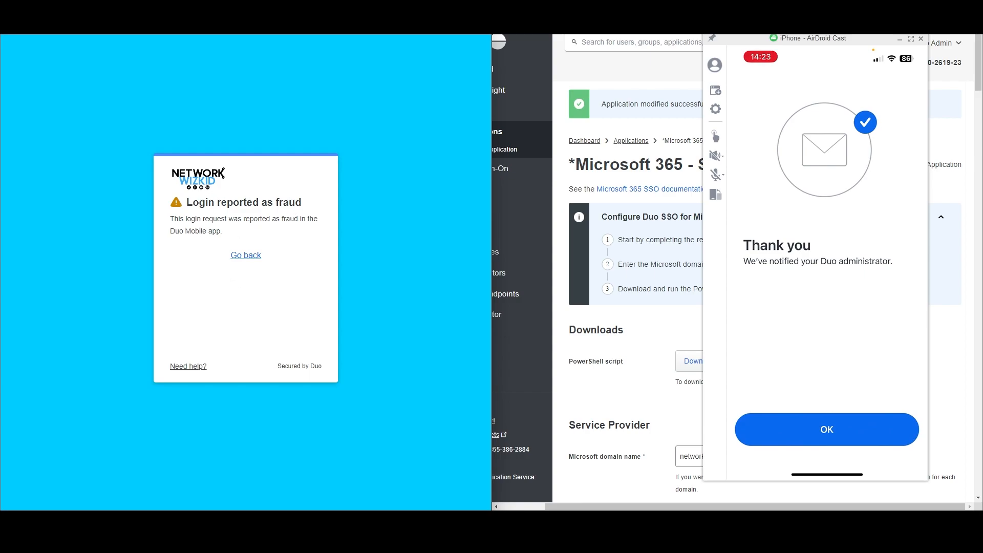
After reporting the push as fraud, highlight the 'Login reported as fraud' heading.
drag(193, 202, 305, 210)
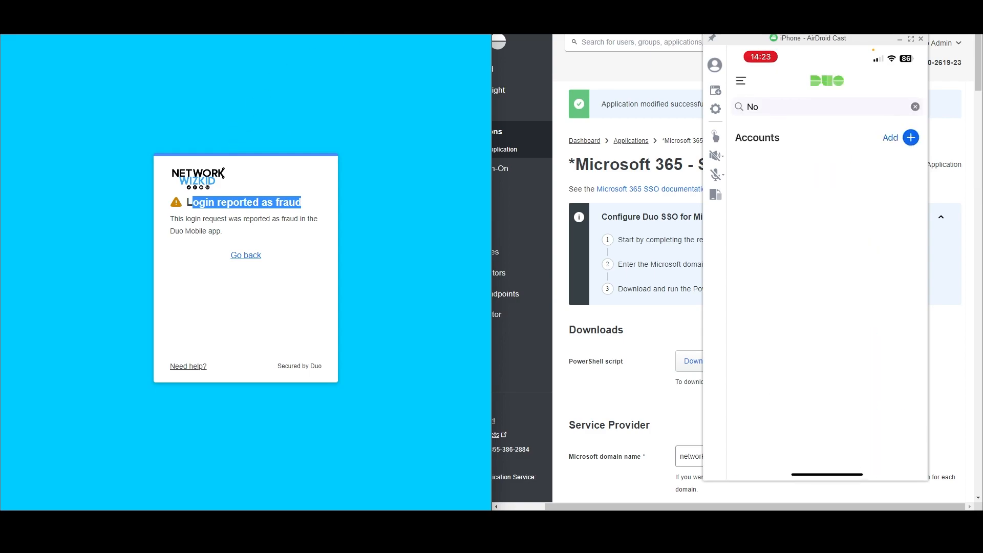
click(326, 222)
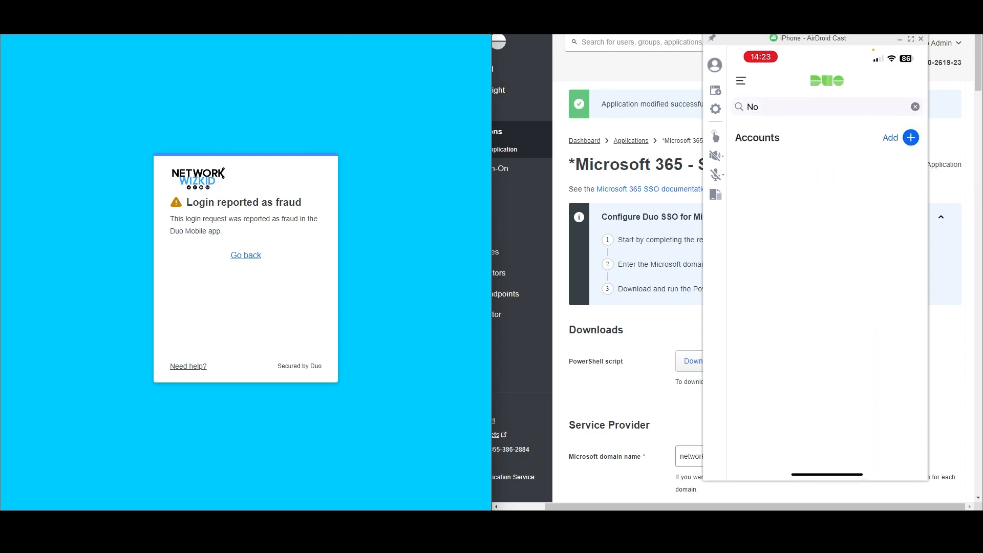
drag(186, 203, 308, 202)
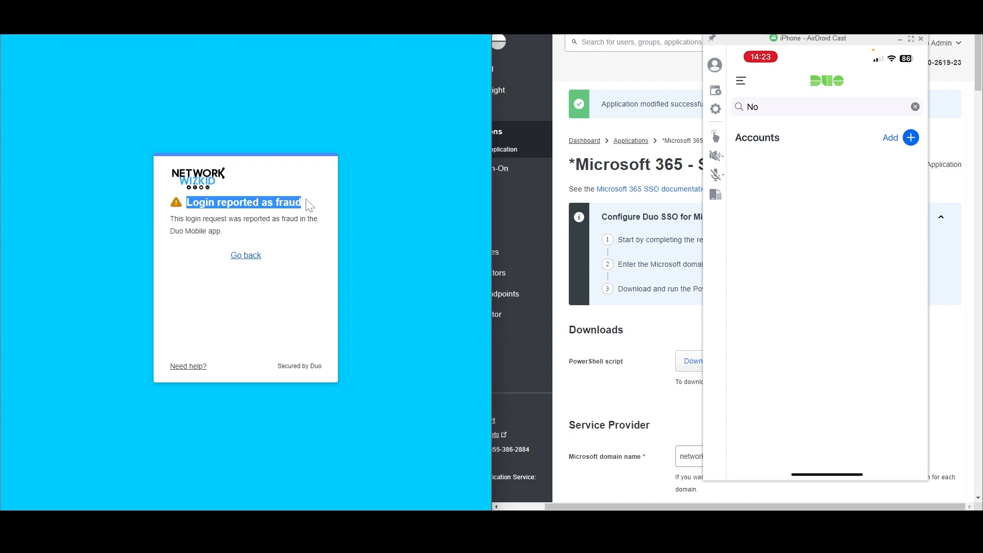
click(630, 81)
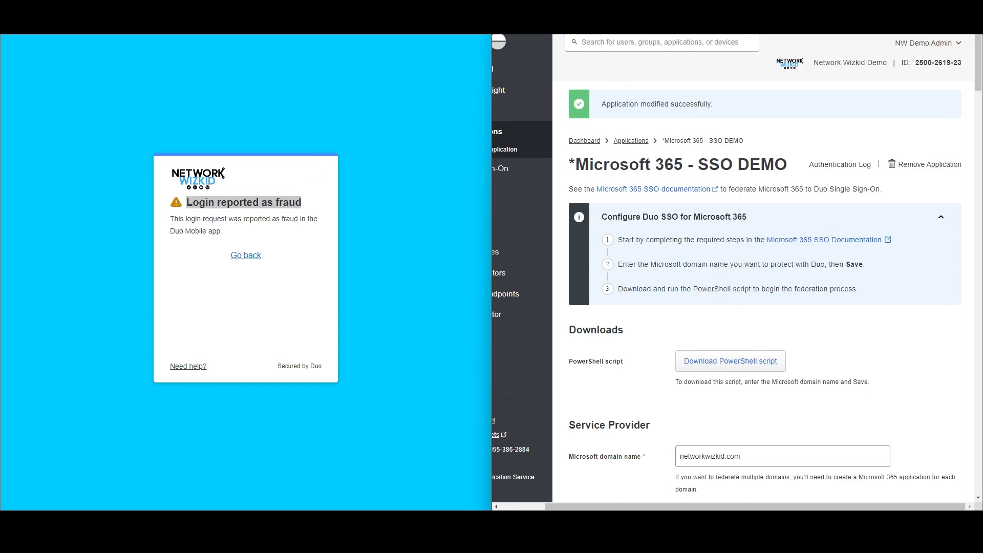
In a new tab, load office.com, pick the remembered account and submit its password.
key(ctrl+t)
text(off)
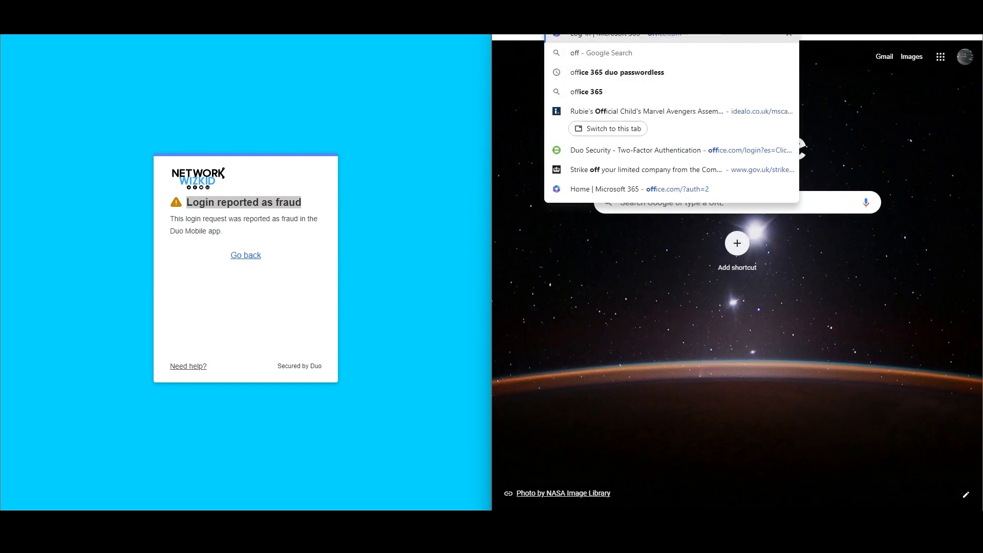
key(Return)
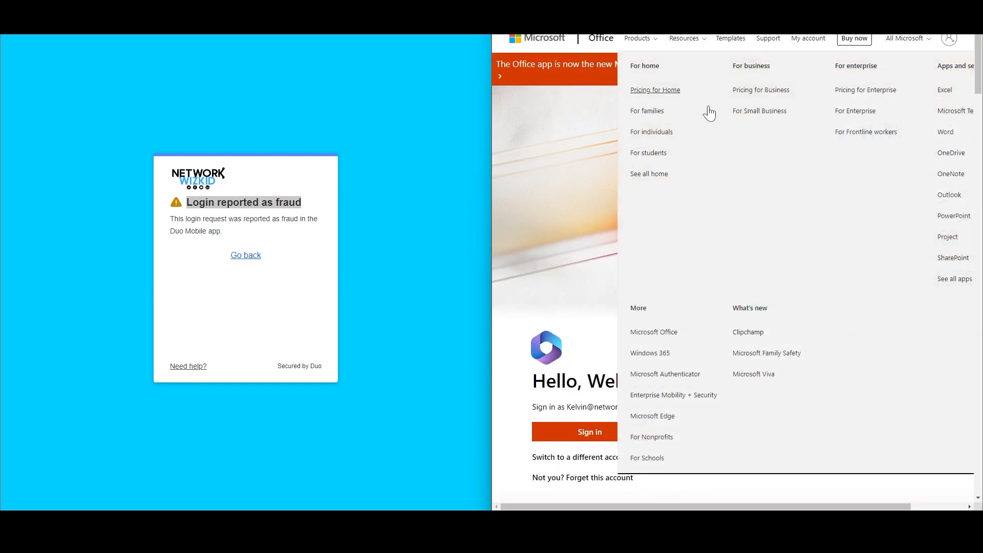
scroll(683, 223, down, 5)
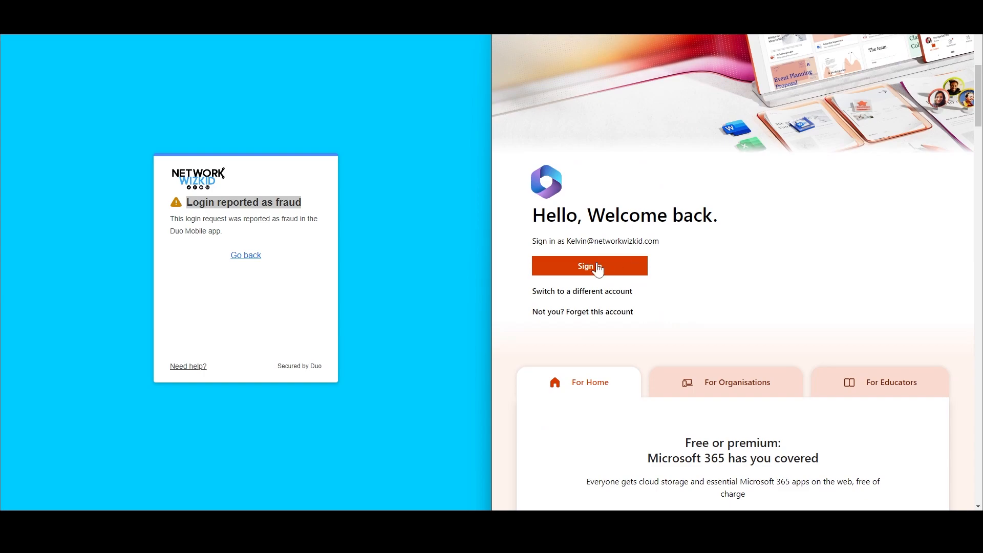
click(595, 267)
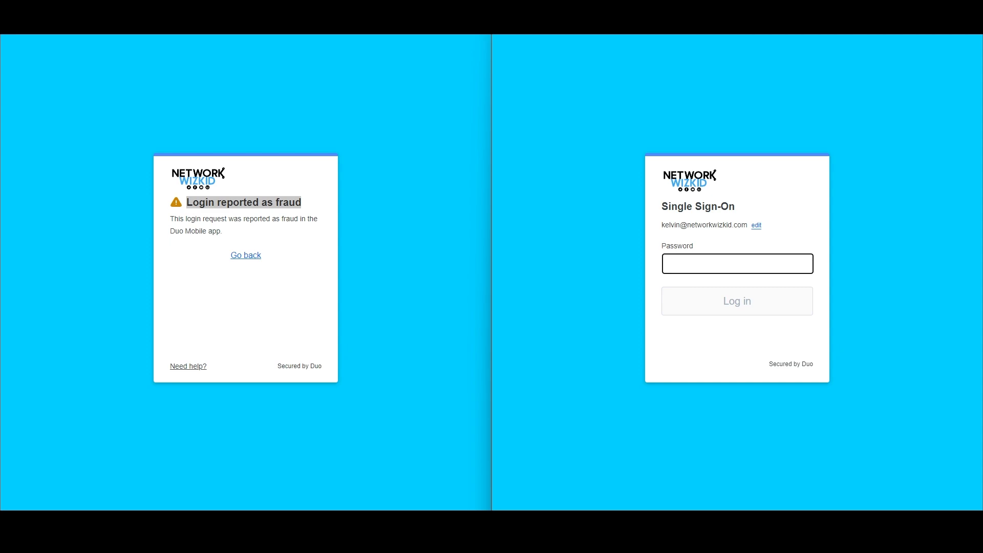
text(••)
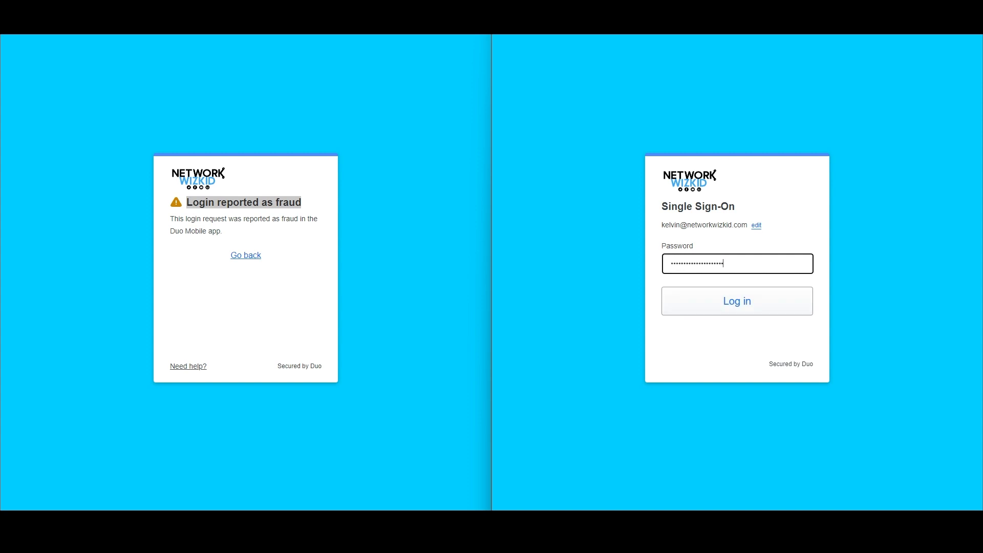
key(Return)
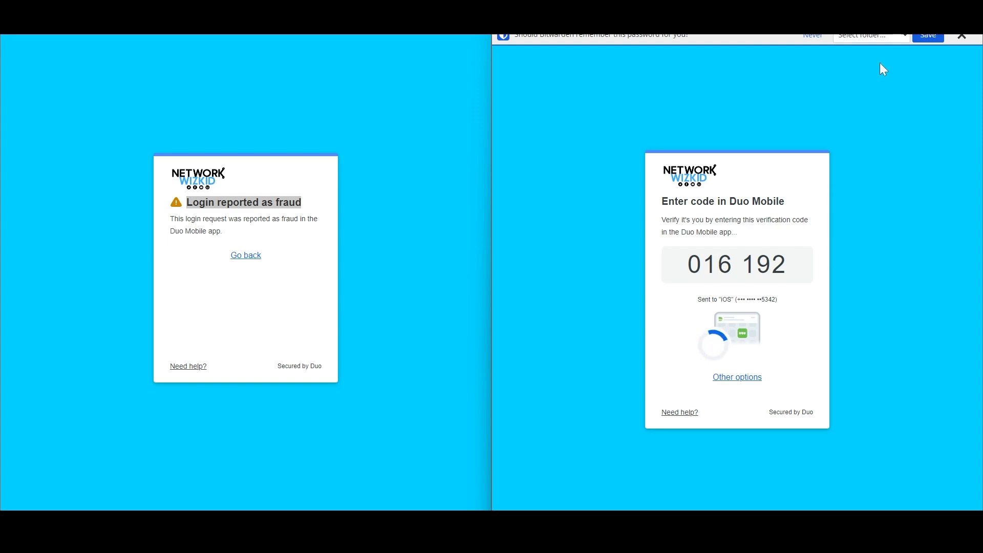
Enter the Verified Push code in Duo Mobile, answer No to Stay signed in, and return to the Duo admin tab.
click(961, 35)
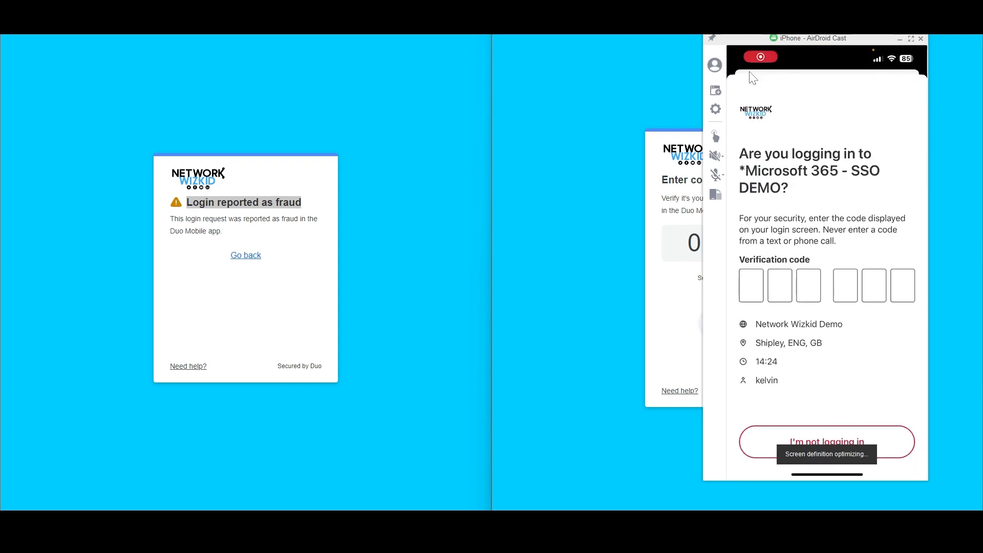
drag(806, 44, 982, 149)
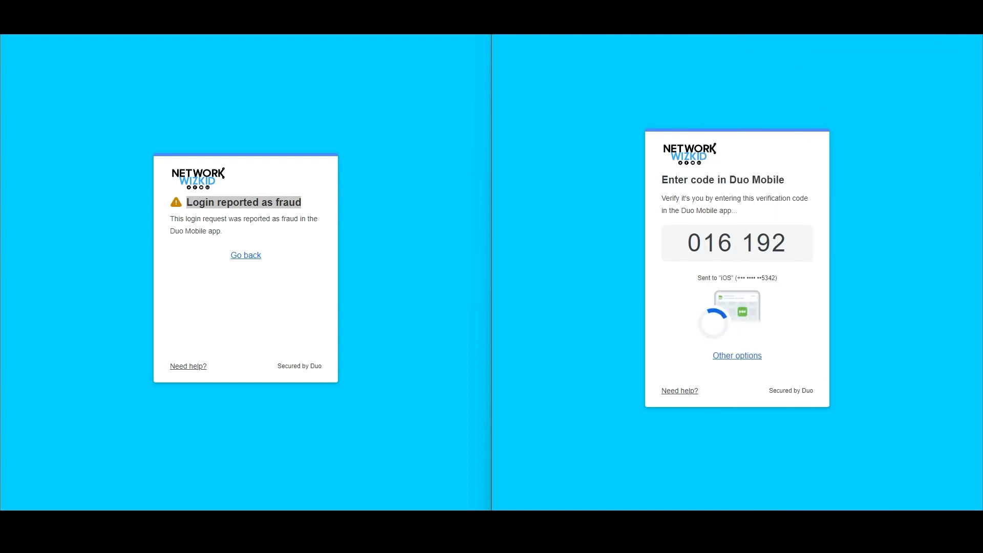
drag(982, 20, 823, 55)
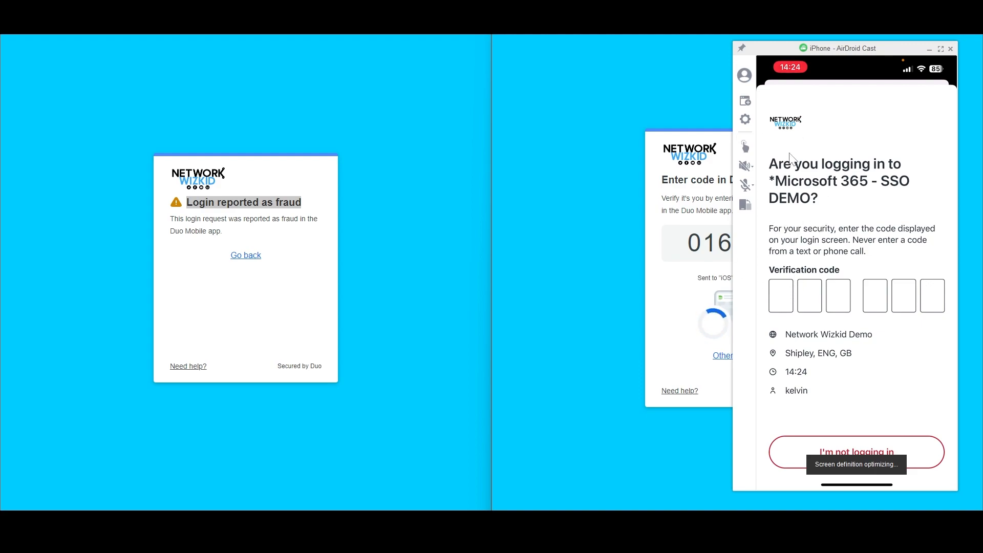
drag(895, 54, 913, 55)
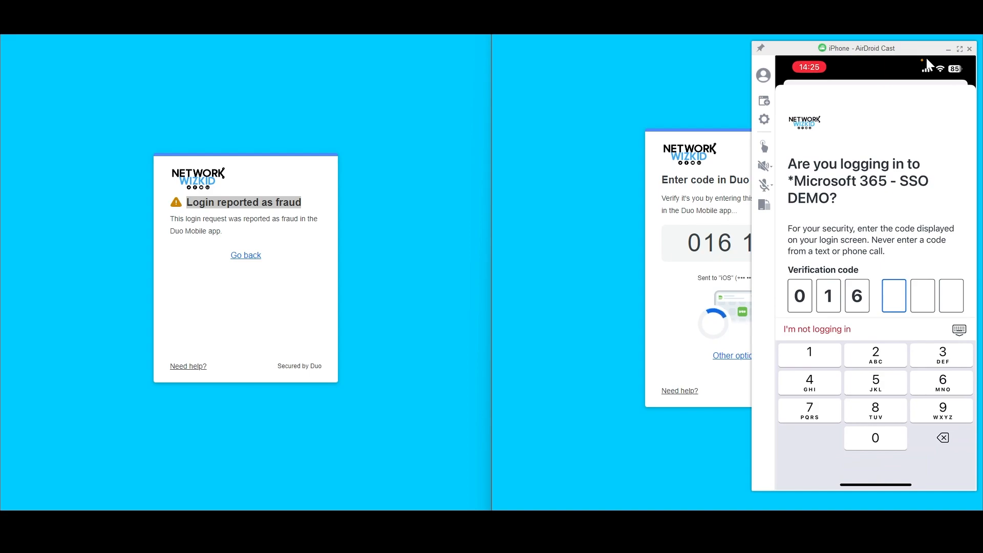
drag(926, 57, 888, 59)
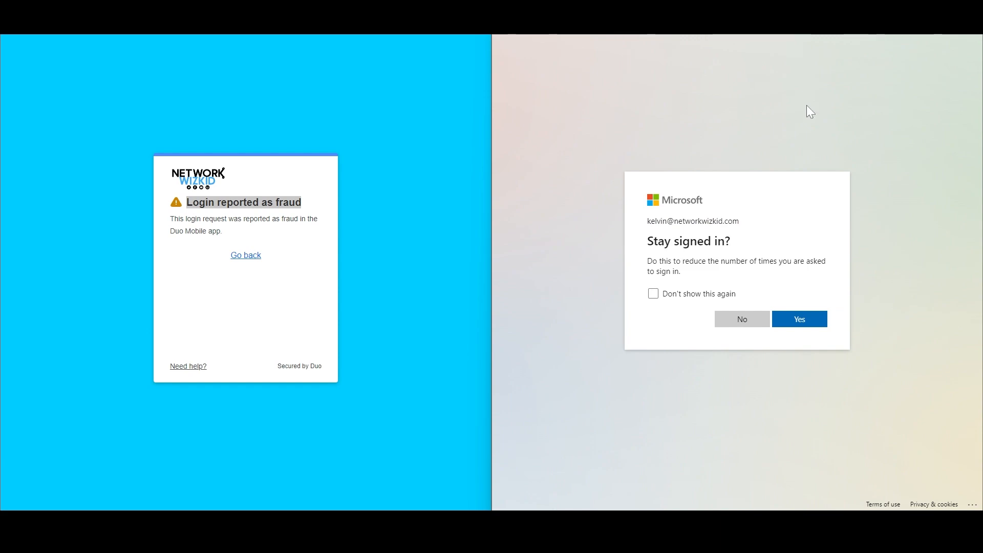
click(742, 320)
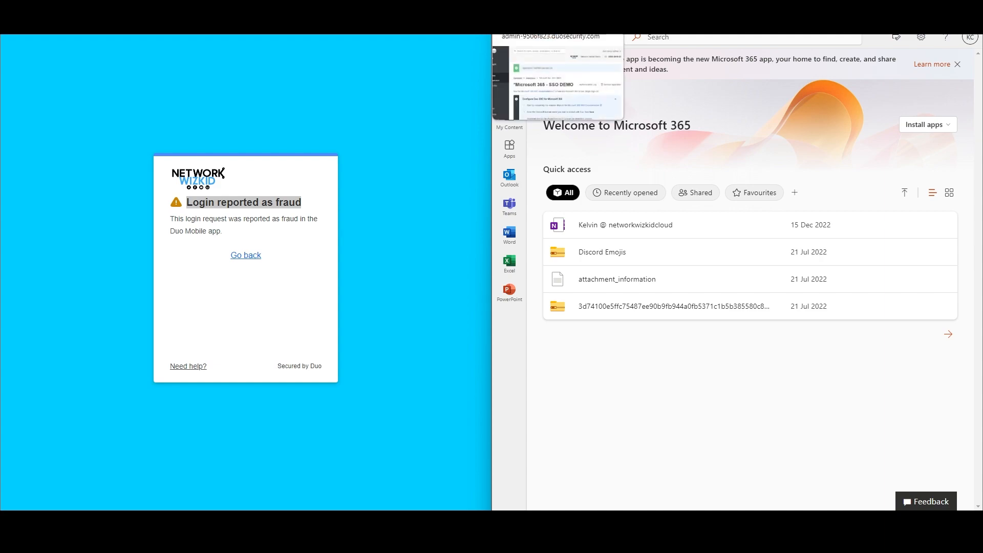
click(555, 10)
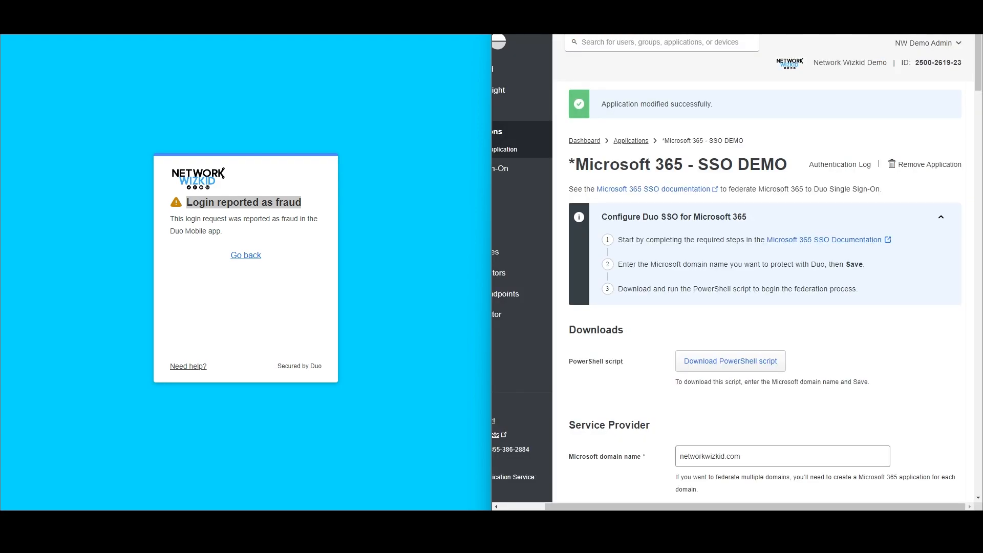
Scroll the sidebar into view and open Reports to reach the Authentication Log.
drag(639, 507, 594, 507)
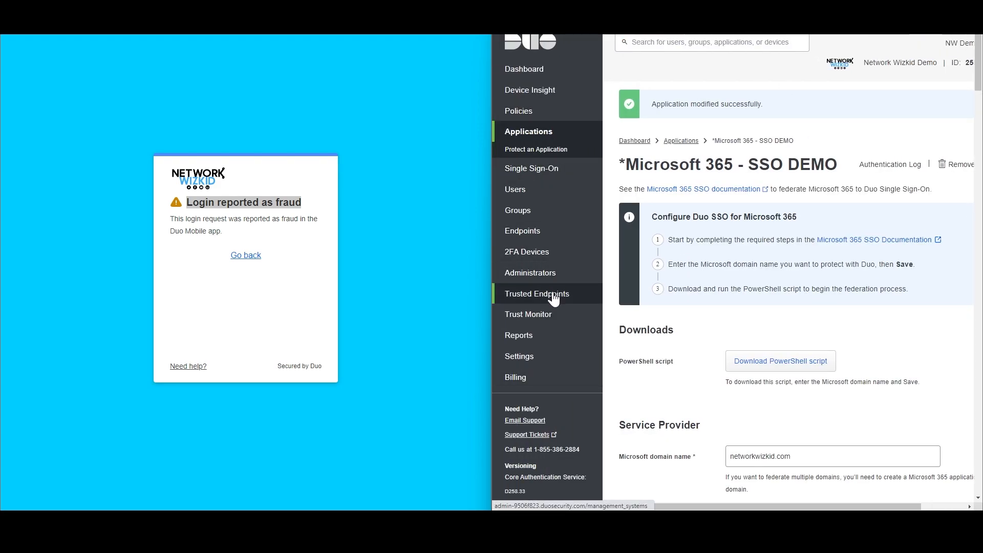
click(533, 335)
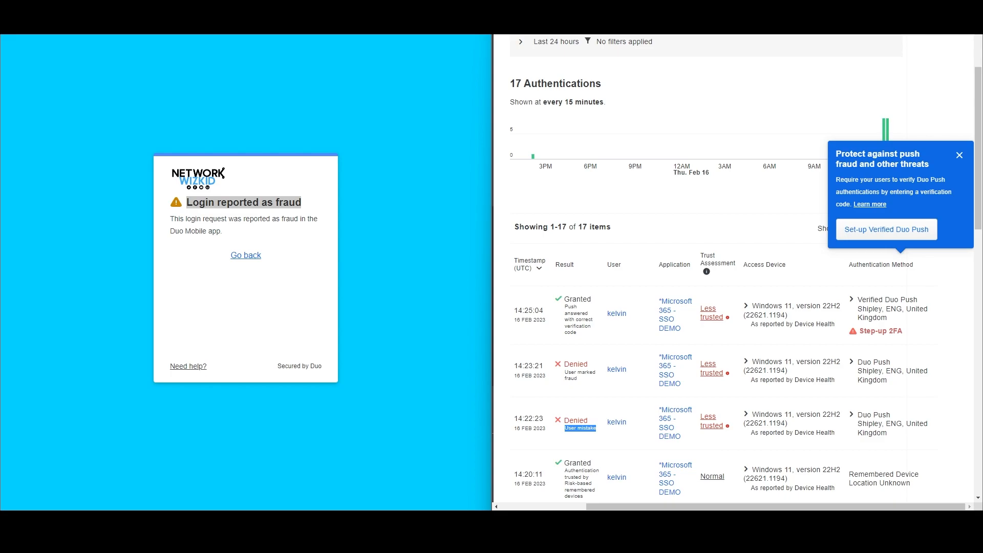
Highlight the 14:22:23 Denied result and the 14:23:21 User marked fraud reason.
double_click(576, 420)
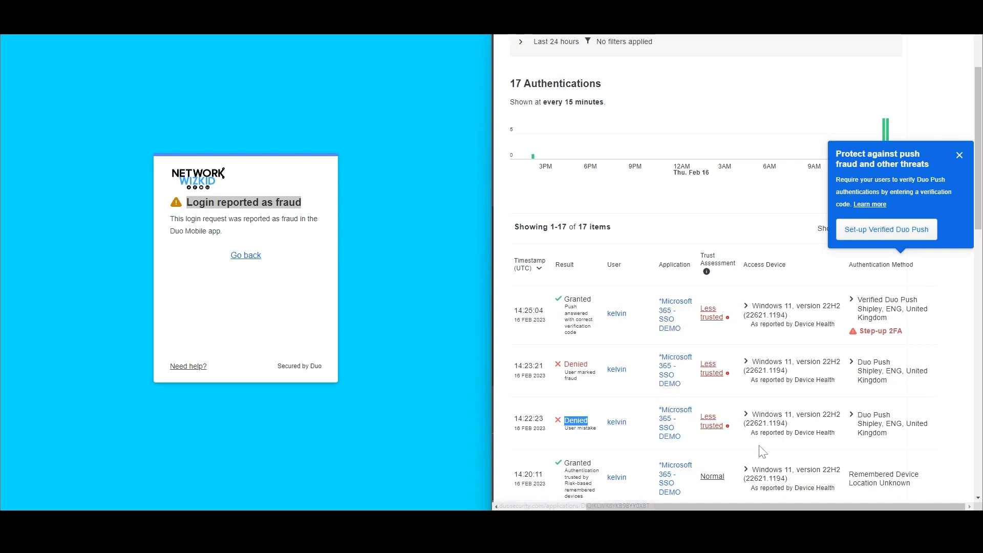
mouse_move(717, 433)
drag(564, 371, 585, 384)
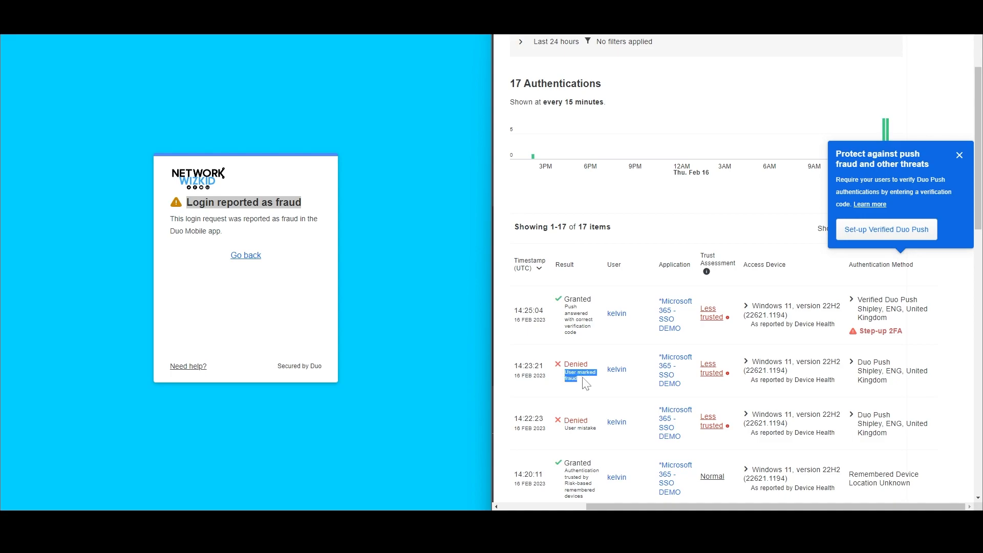
mouse_move(709, 369)
Show why the 14:25:04 sign-in is Less trusted and close the Verified Duo Push promotion.
scroll(766, 408, up, 1)
scroll(765, 407, down, 1)
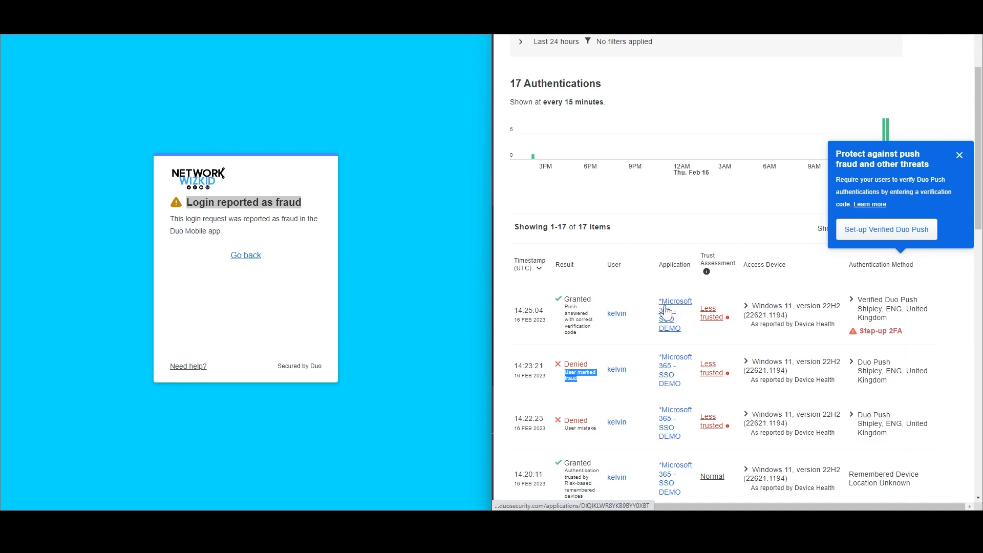
click(712, 317)
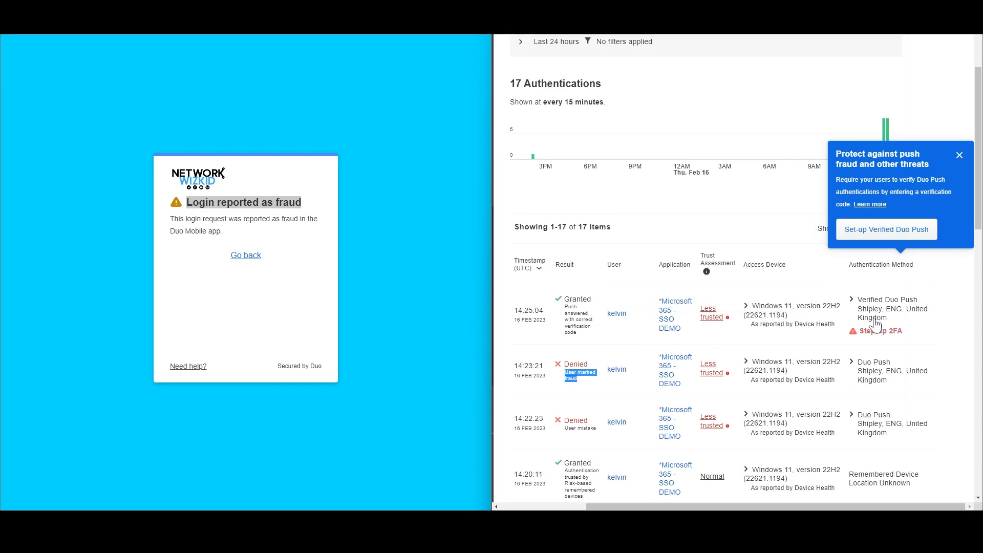
click(959, 156)
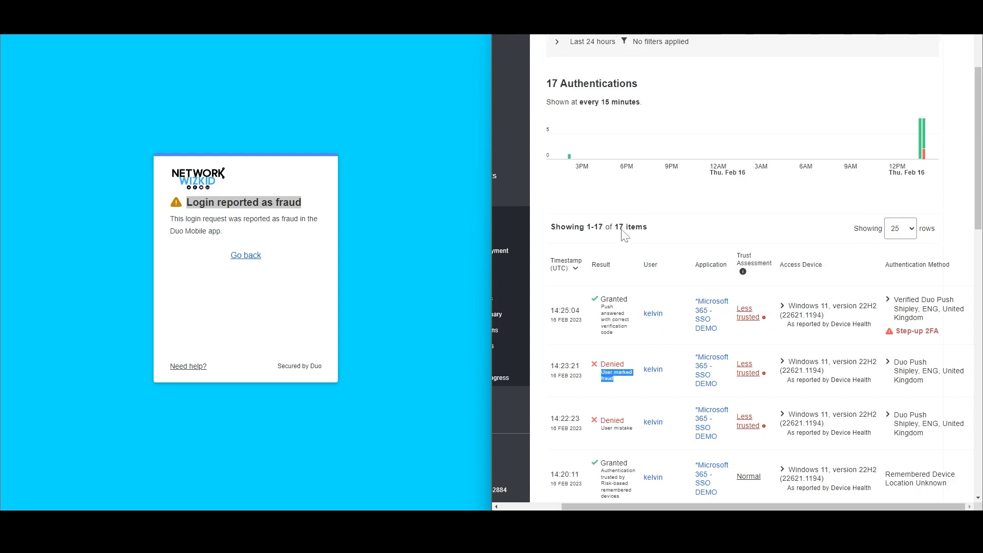
Sign out of Microsoft 365 from the KC account panel.
click(794, 10)
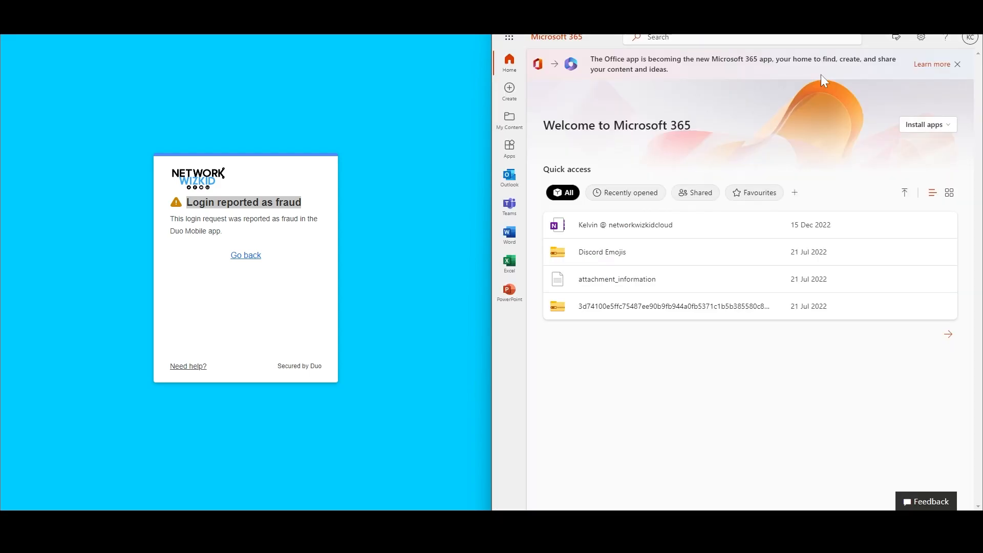
click(970, 38)
click(957, 63)
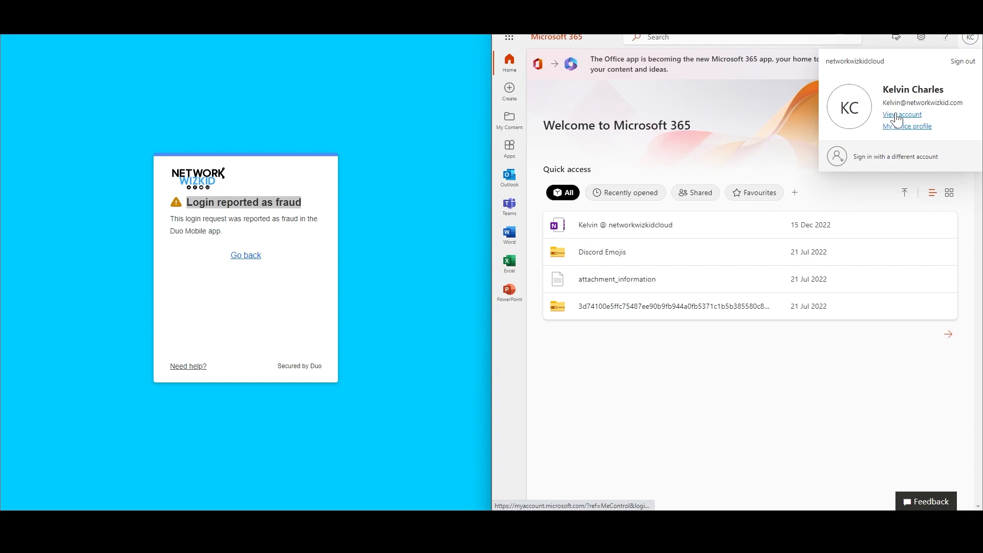
click(963, 61)
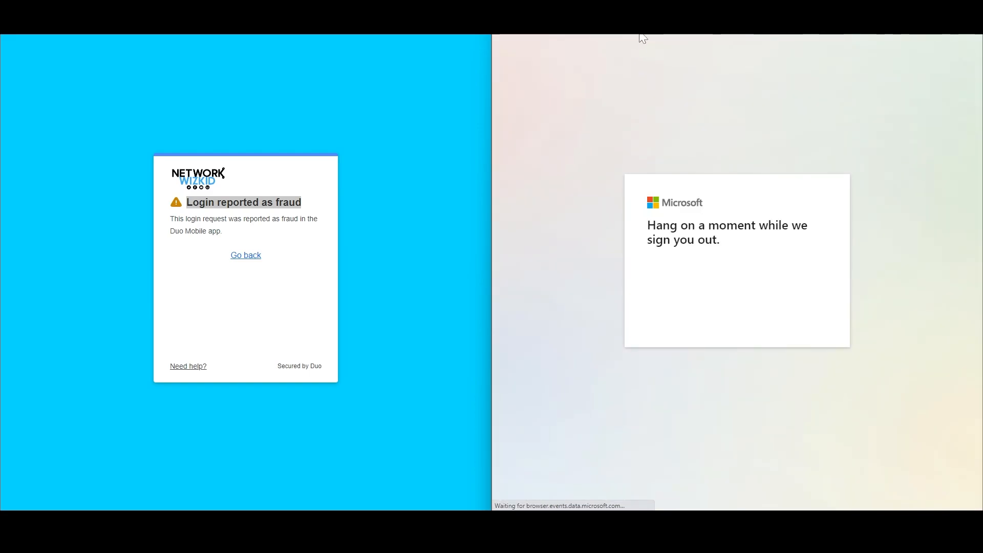
Sign back in at office.com, declining Stay signed in, then reload the Duo Authentication Log to show 18 authentications.
text(office.com)
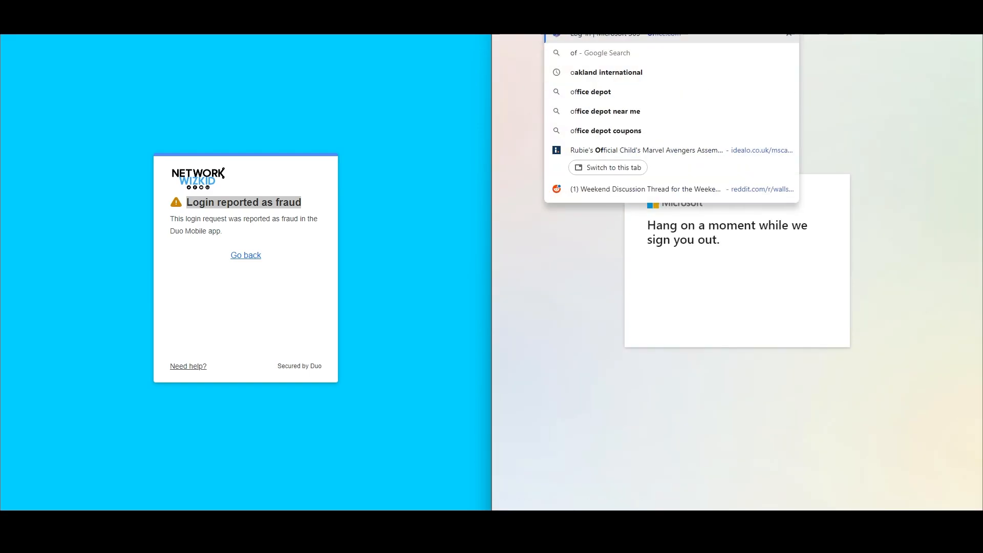
key(Return)
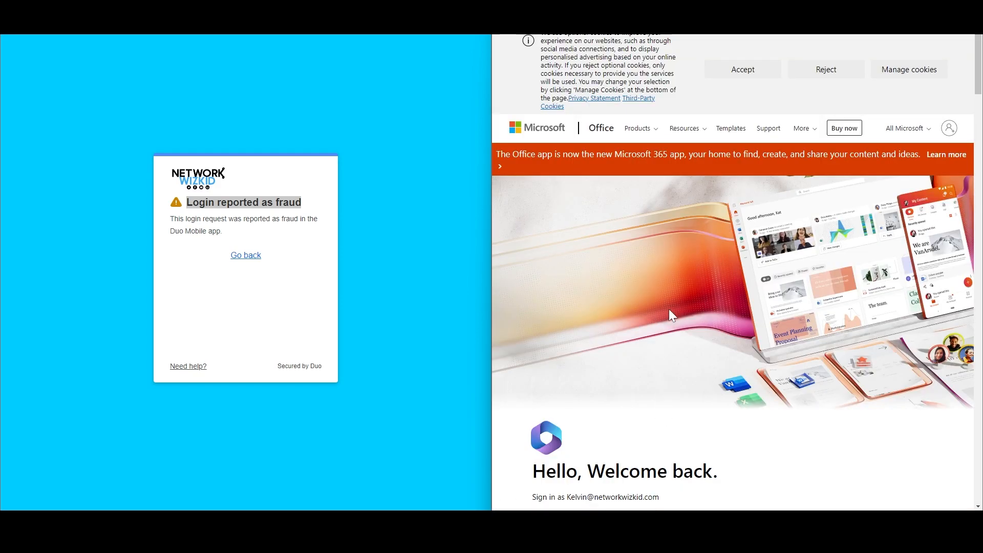
scroll(669, 309, down, 4)
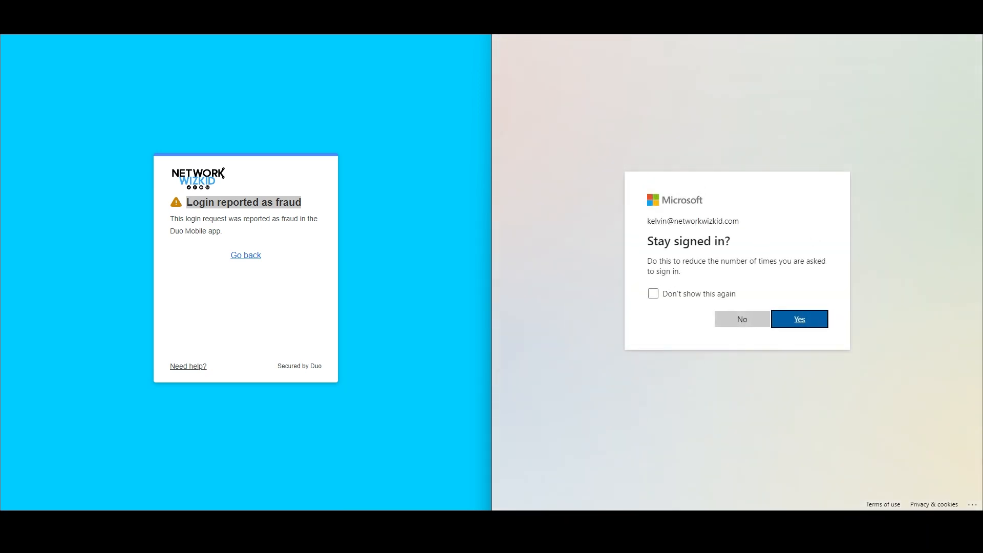
click(736, 321)
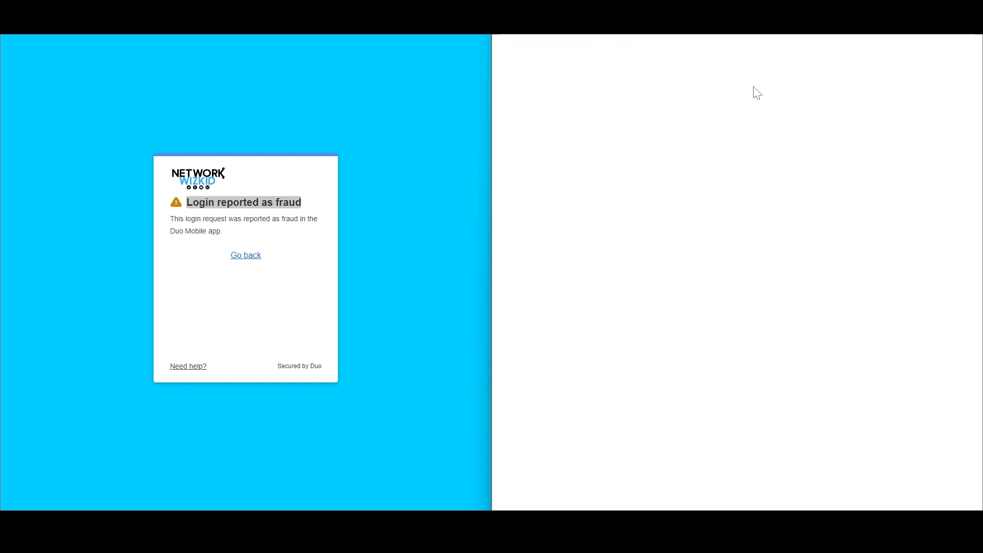
click(799, 15)
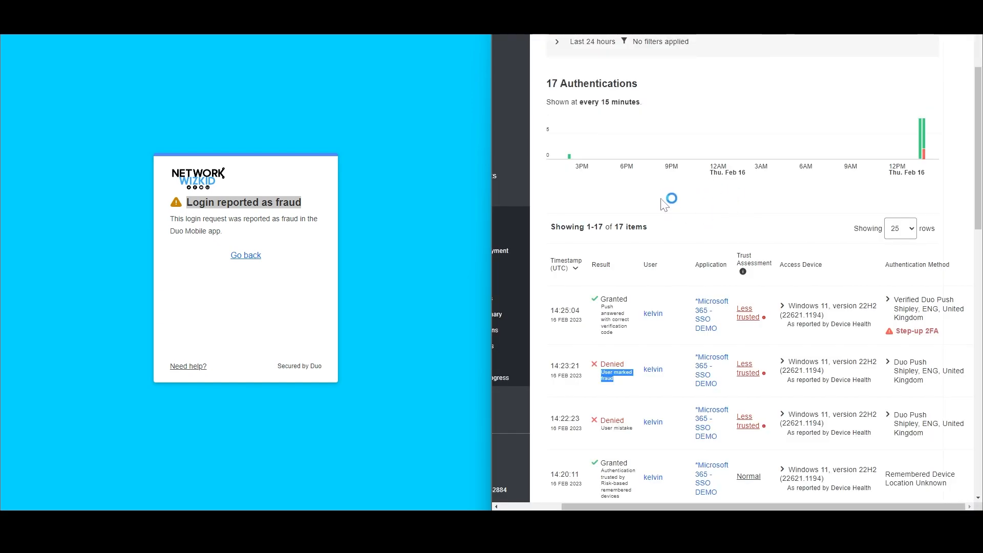
click(536, 26)
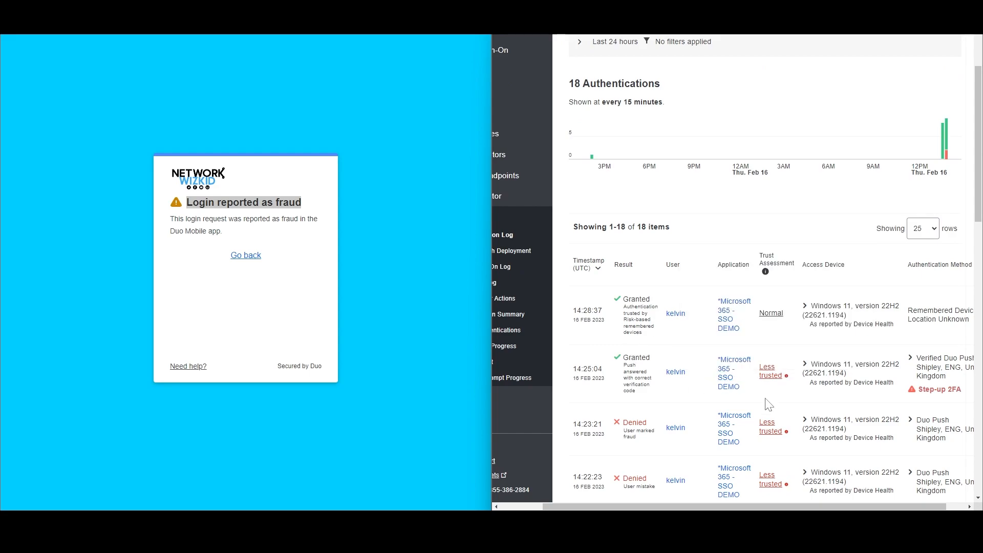
drag(730, 507, 749, 507)
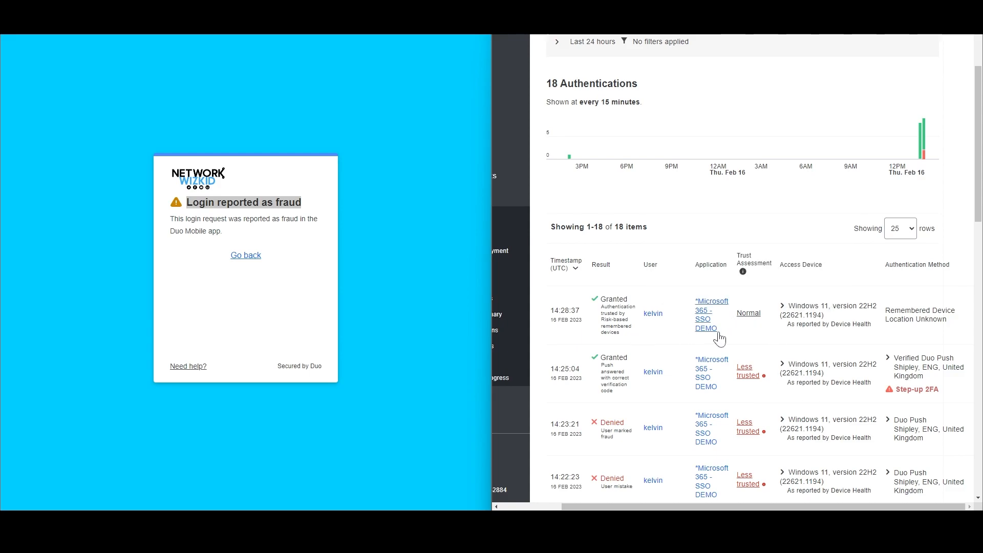
mouse_move(751, 328)
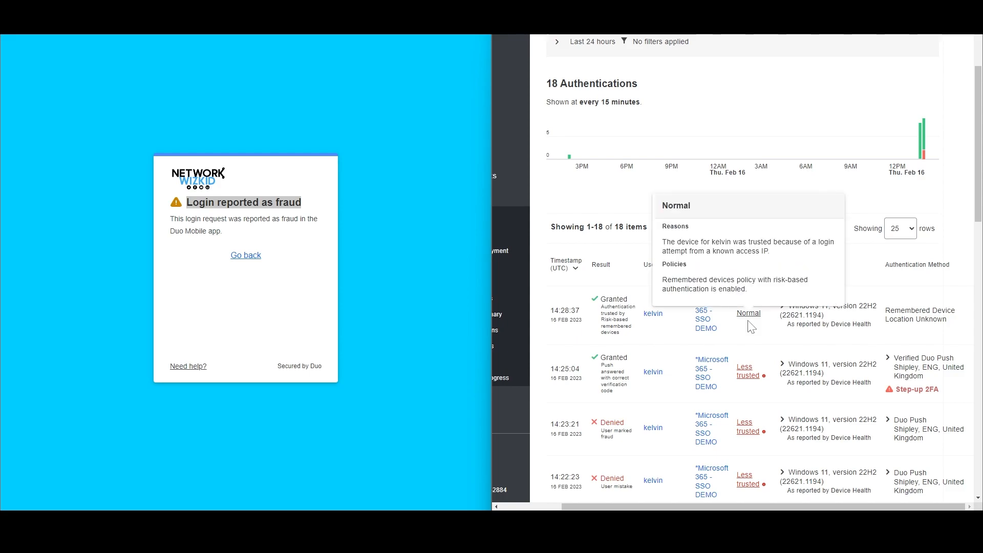